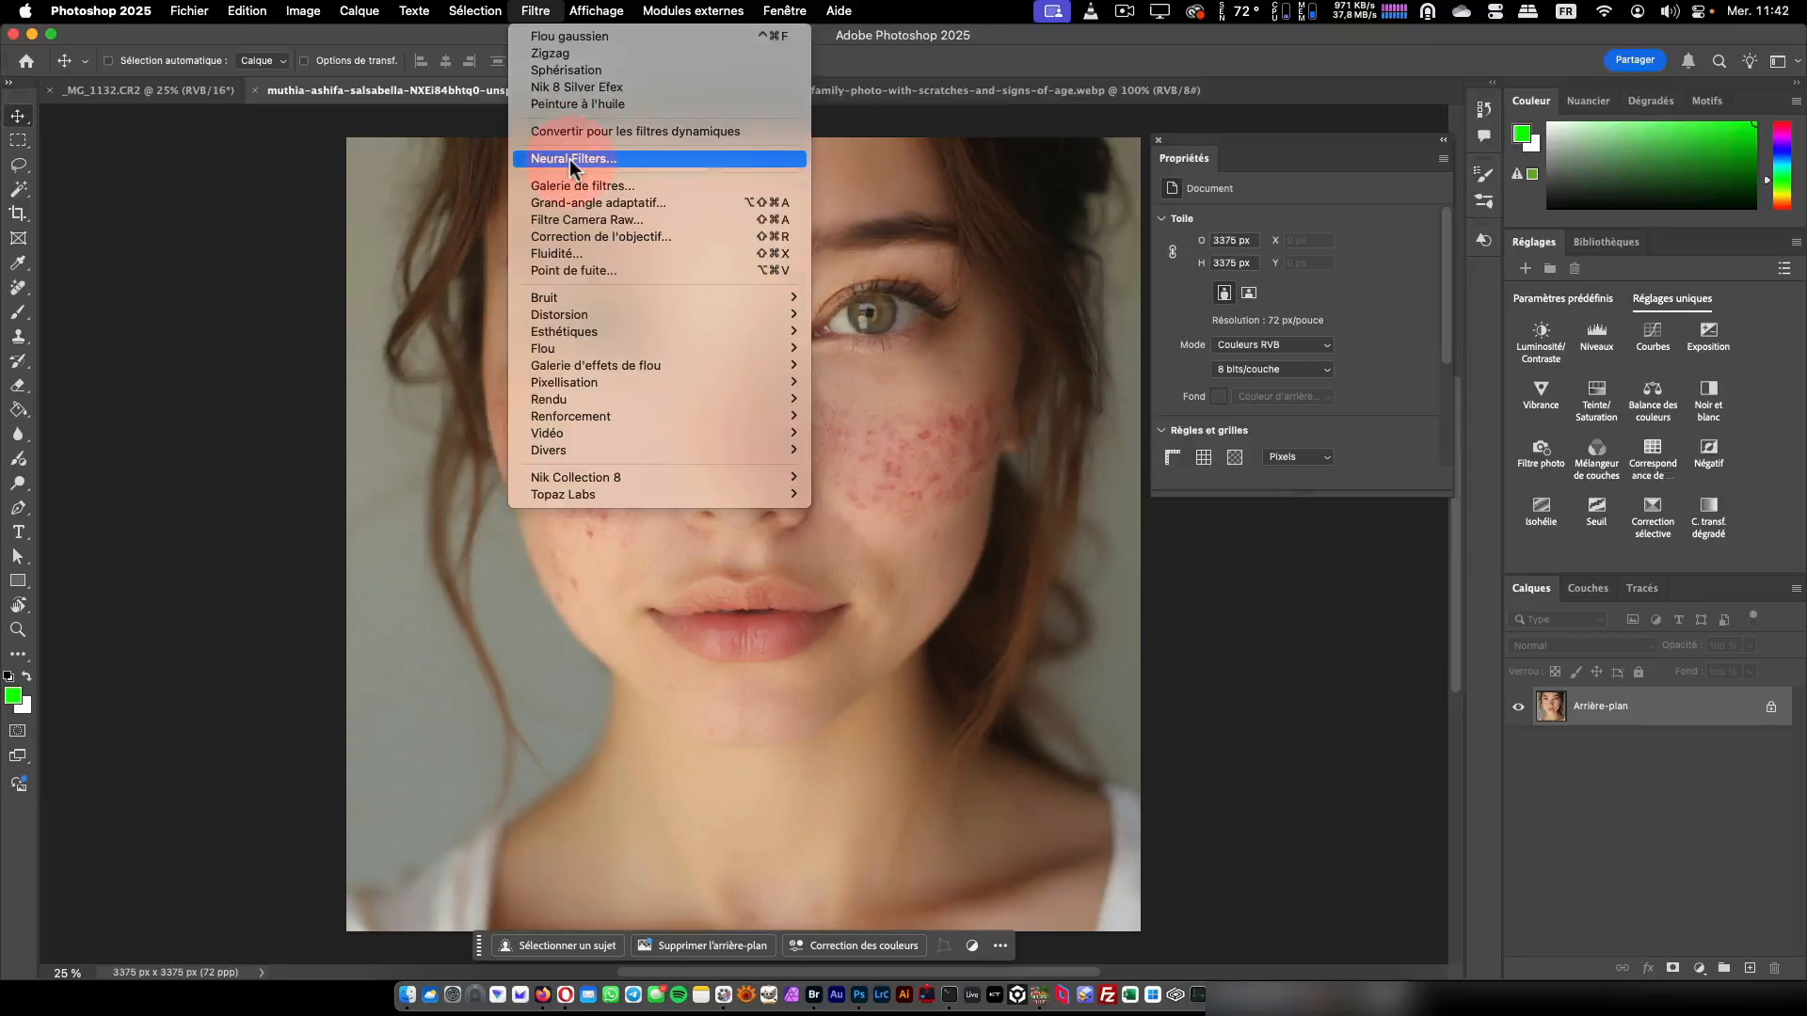
Open Neural Filters on the portrait, try Lissage de la peau with Flou 72 and Lissage -3, and switch that filter off
click(569, 160)
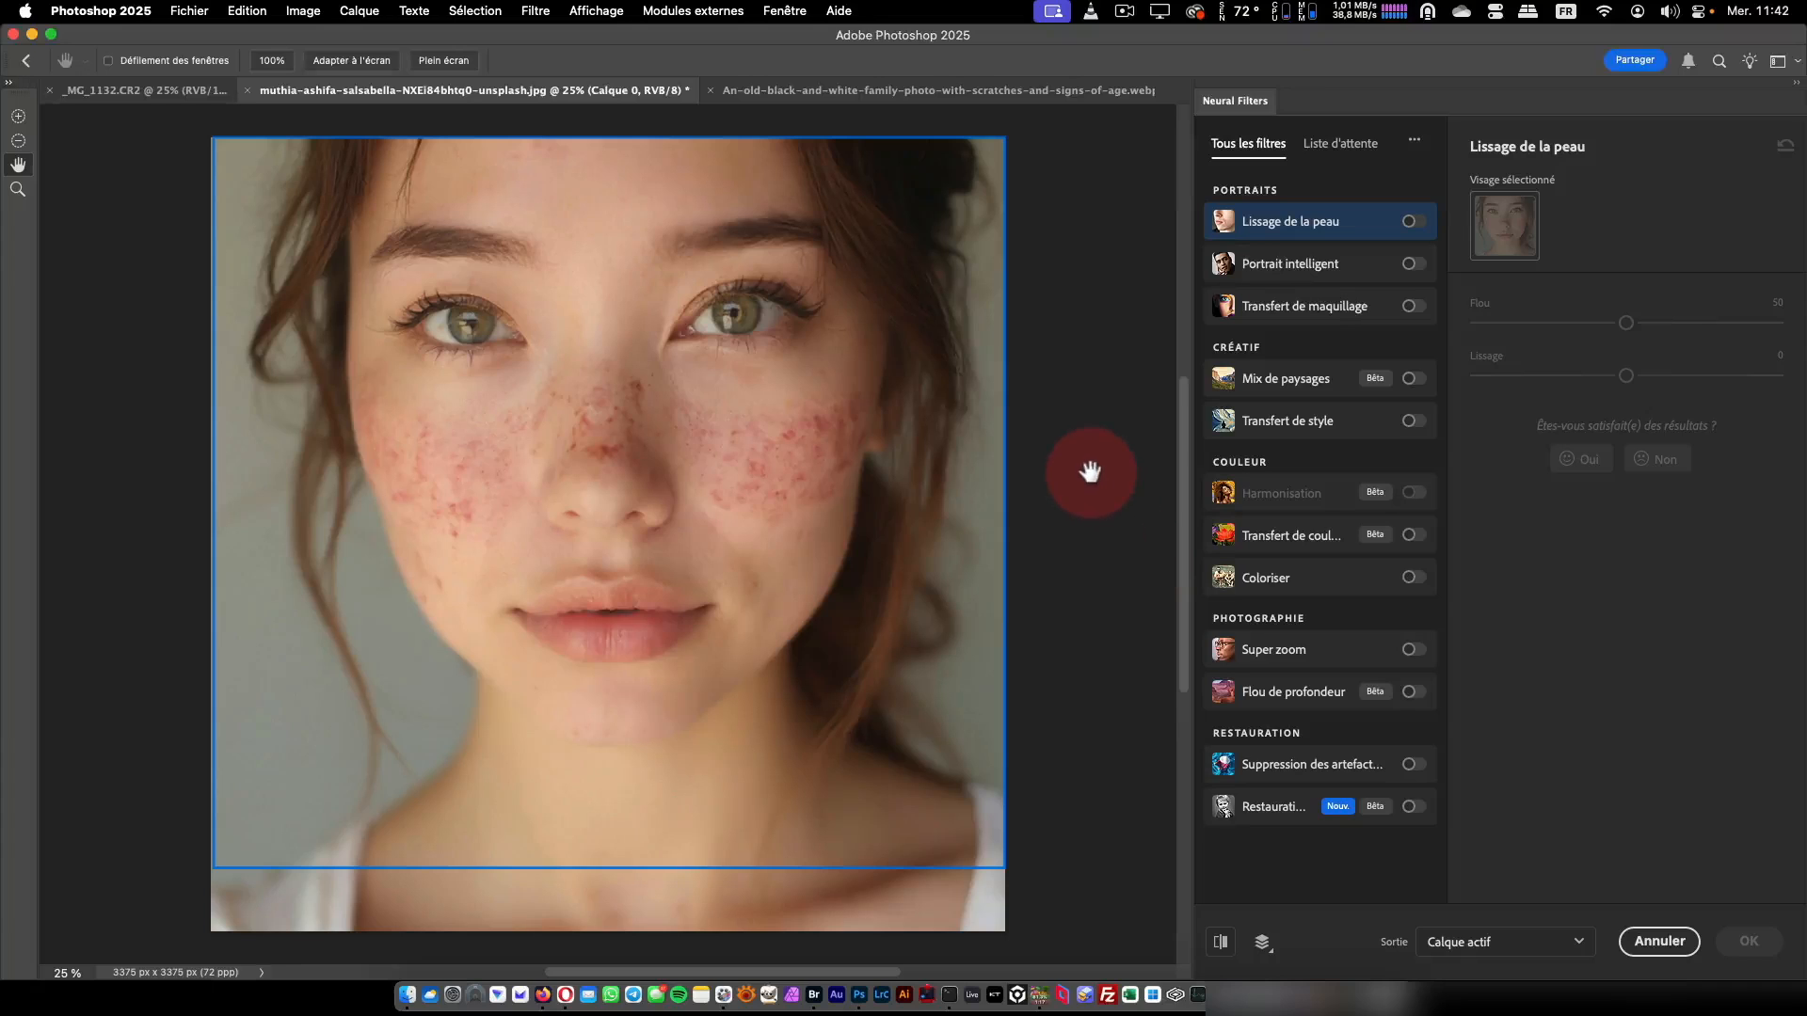
click(1414, 223)
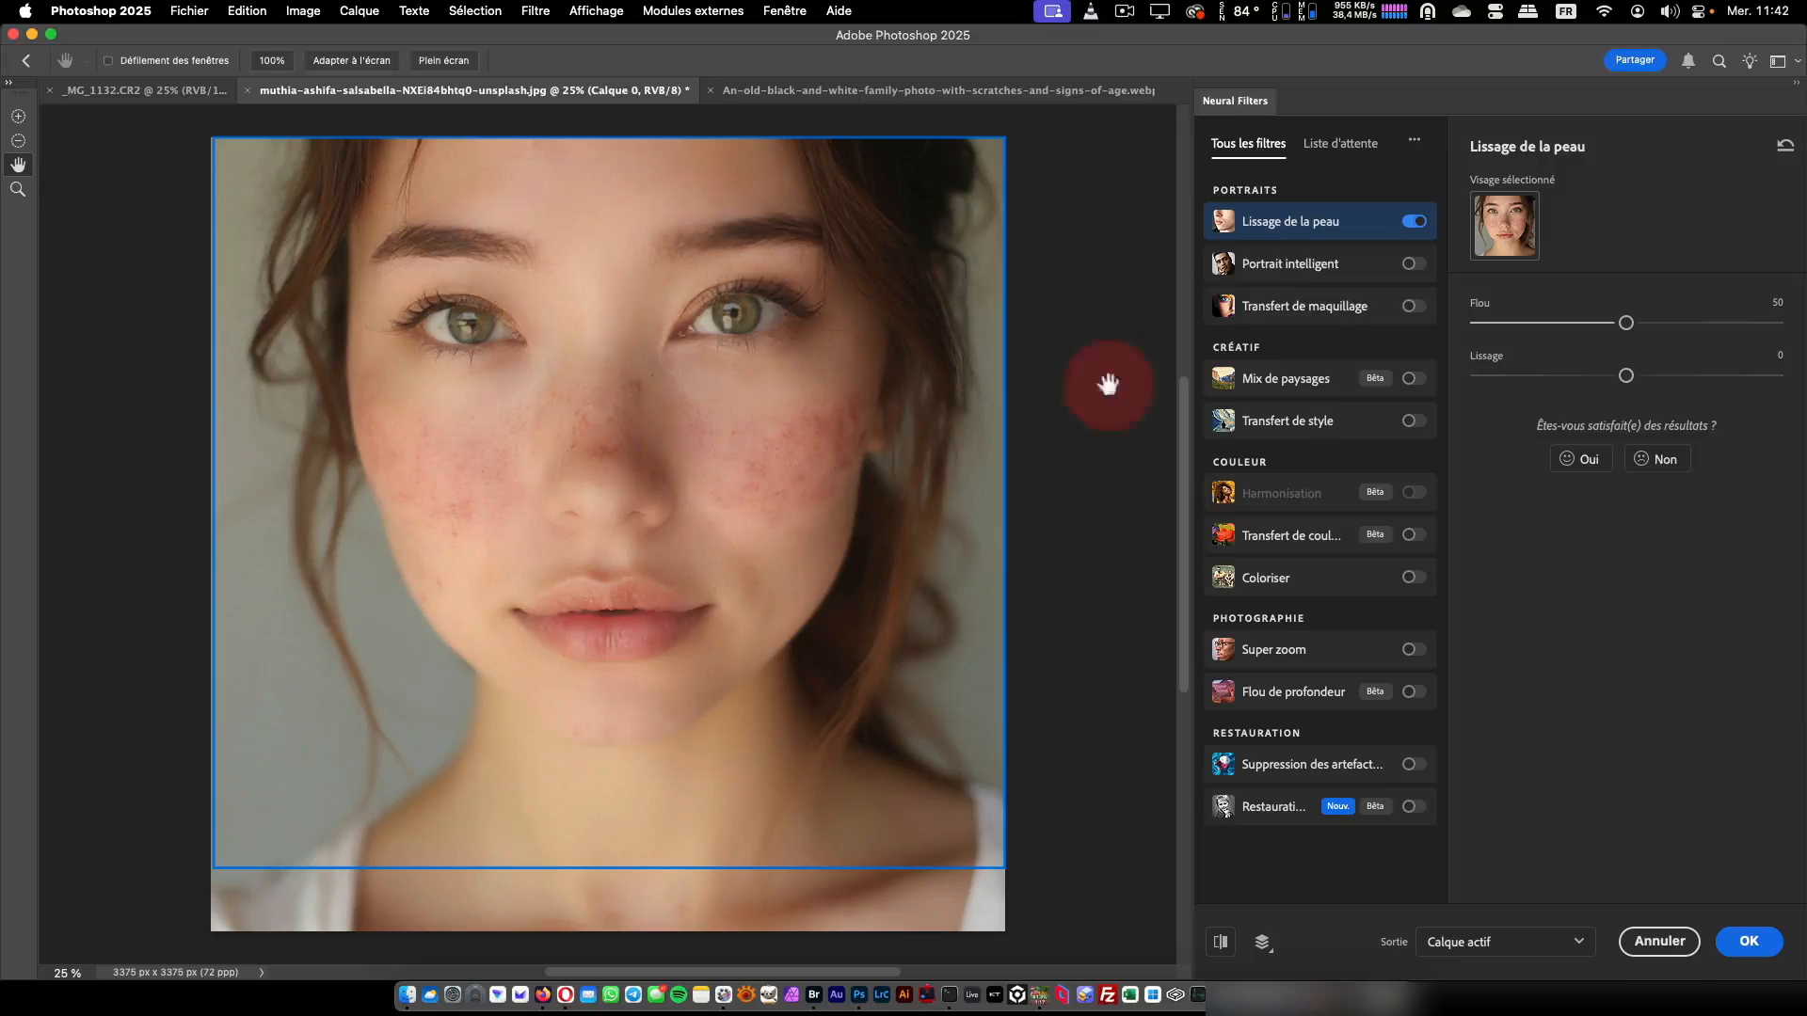
drag(1626, 322, 1730, 323)
drag(1626, 376, 1503, 386)
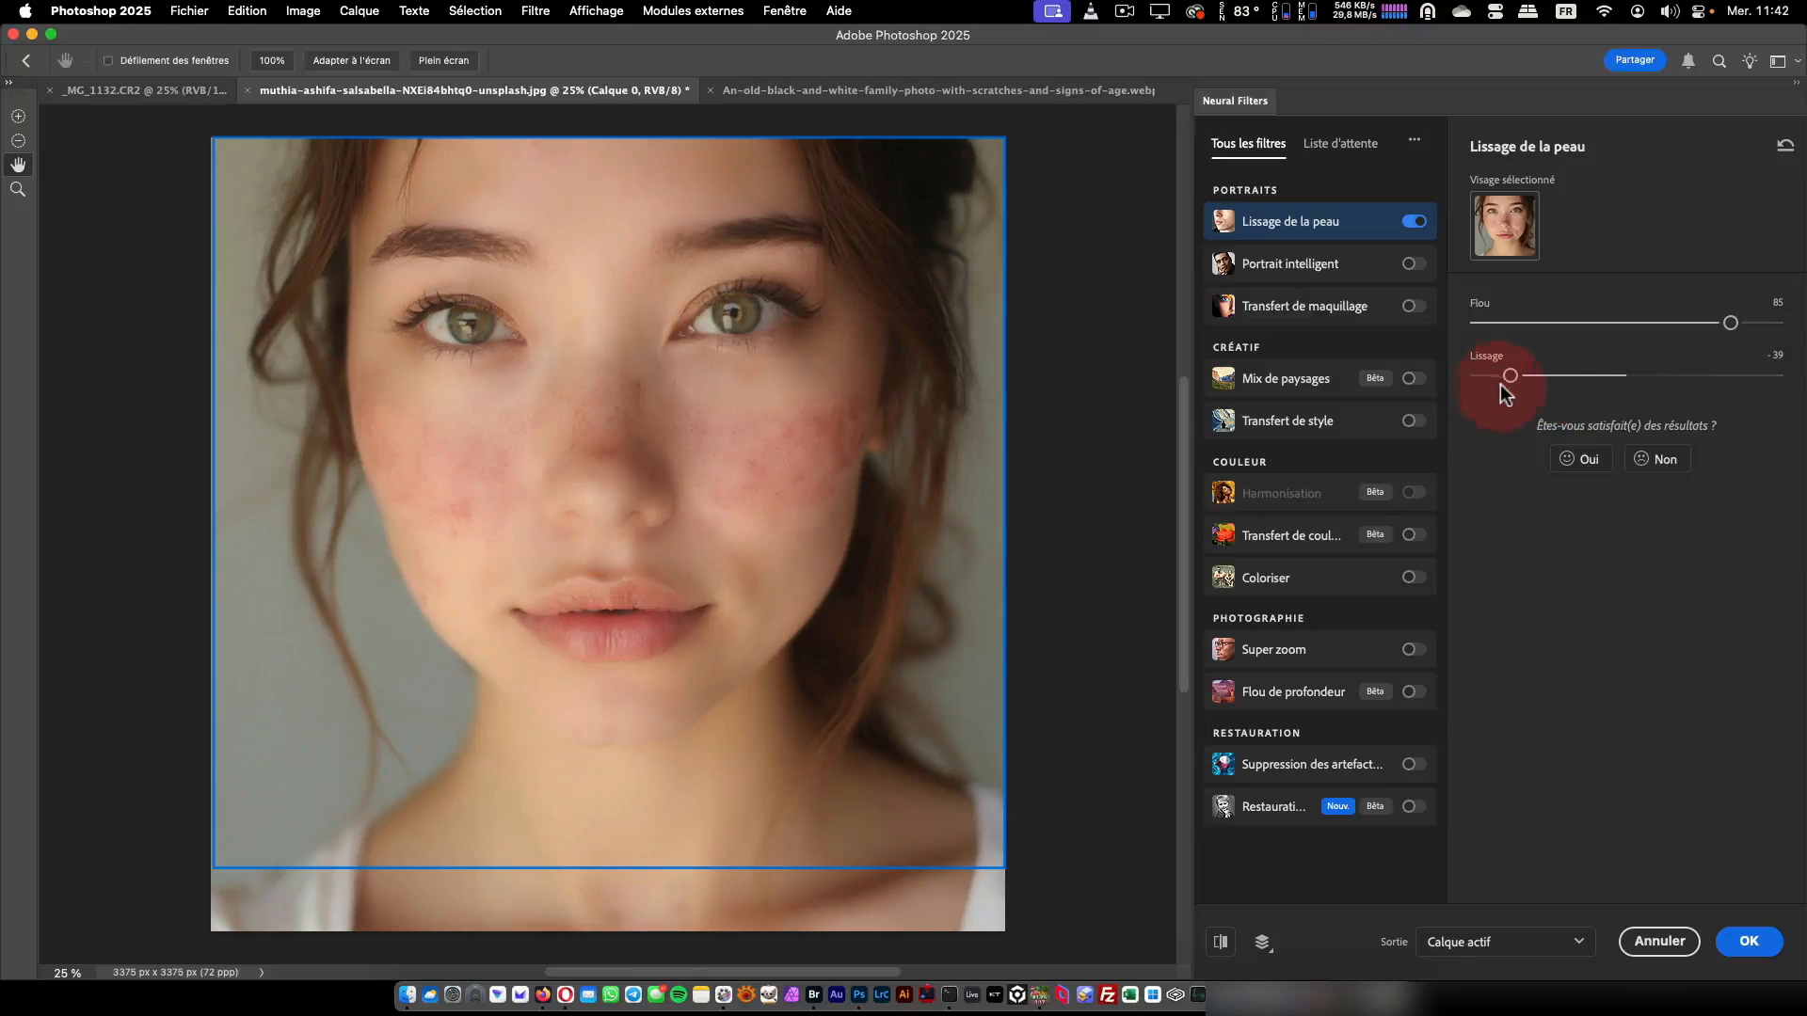
drag(1731, 322, 1683, 331)
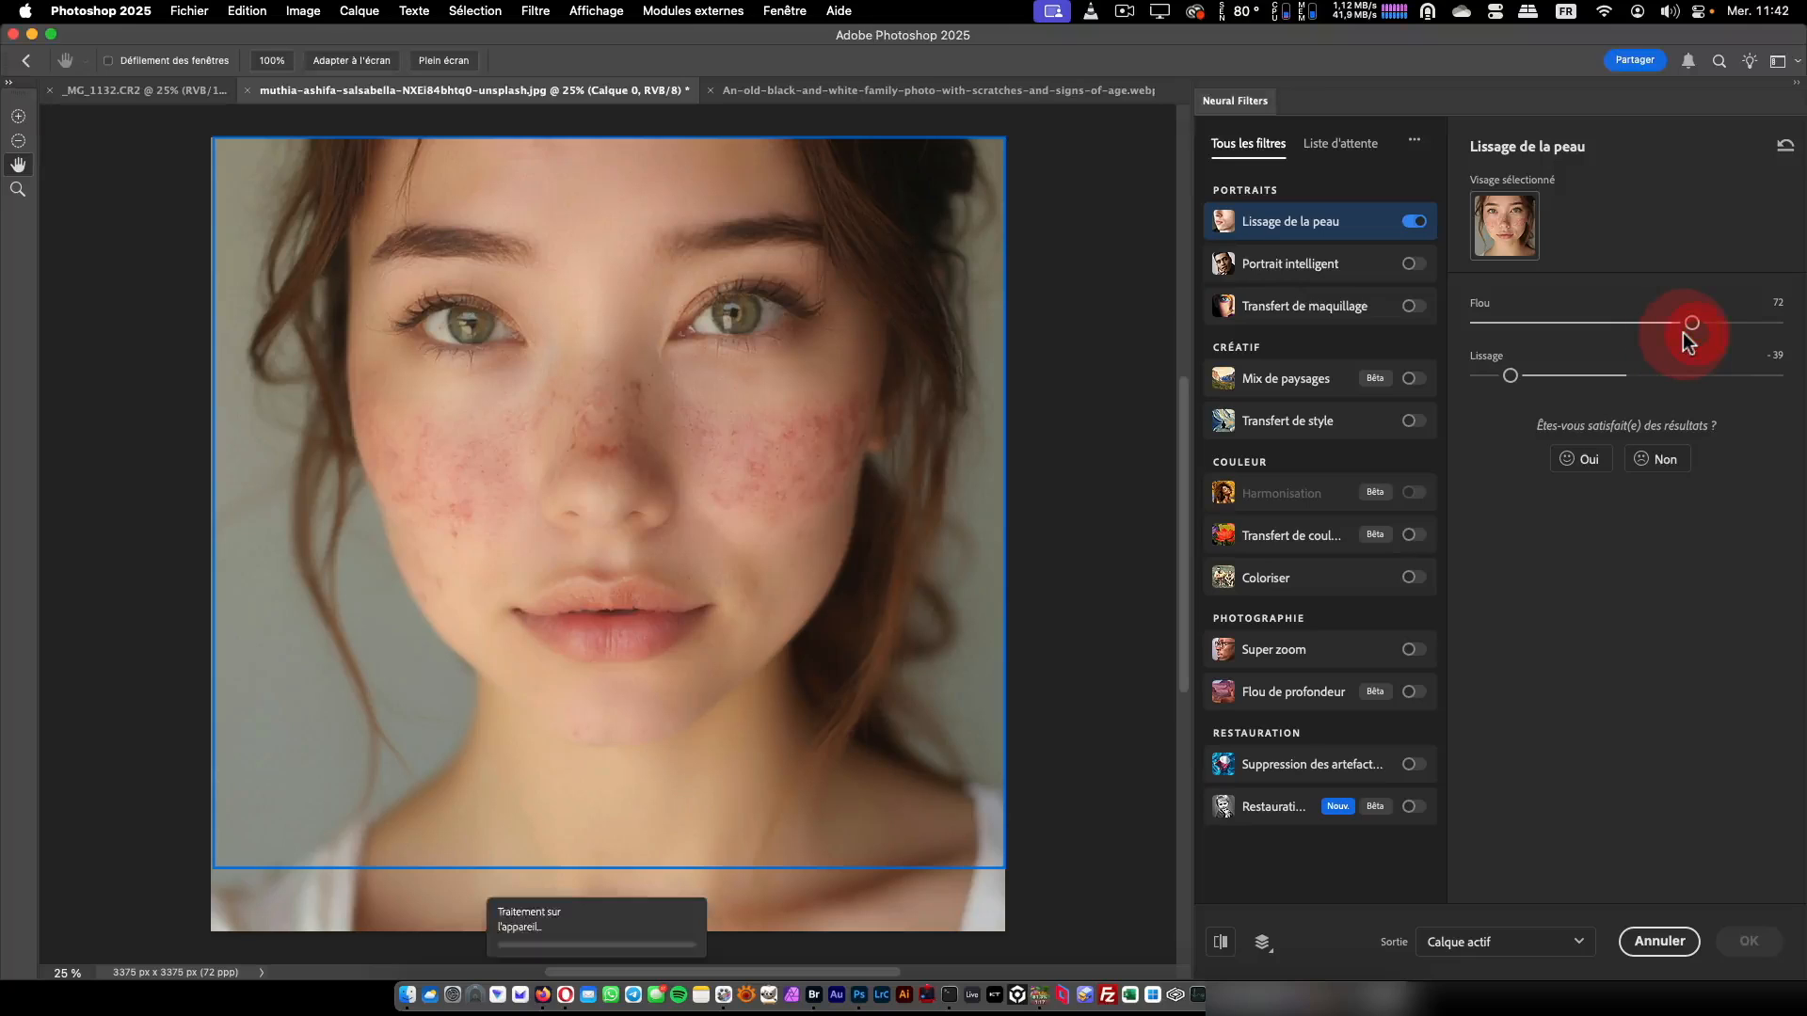
drag(1510, 375, 1624, 376)
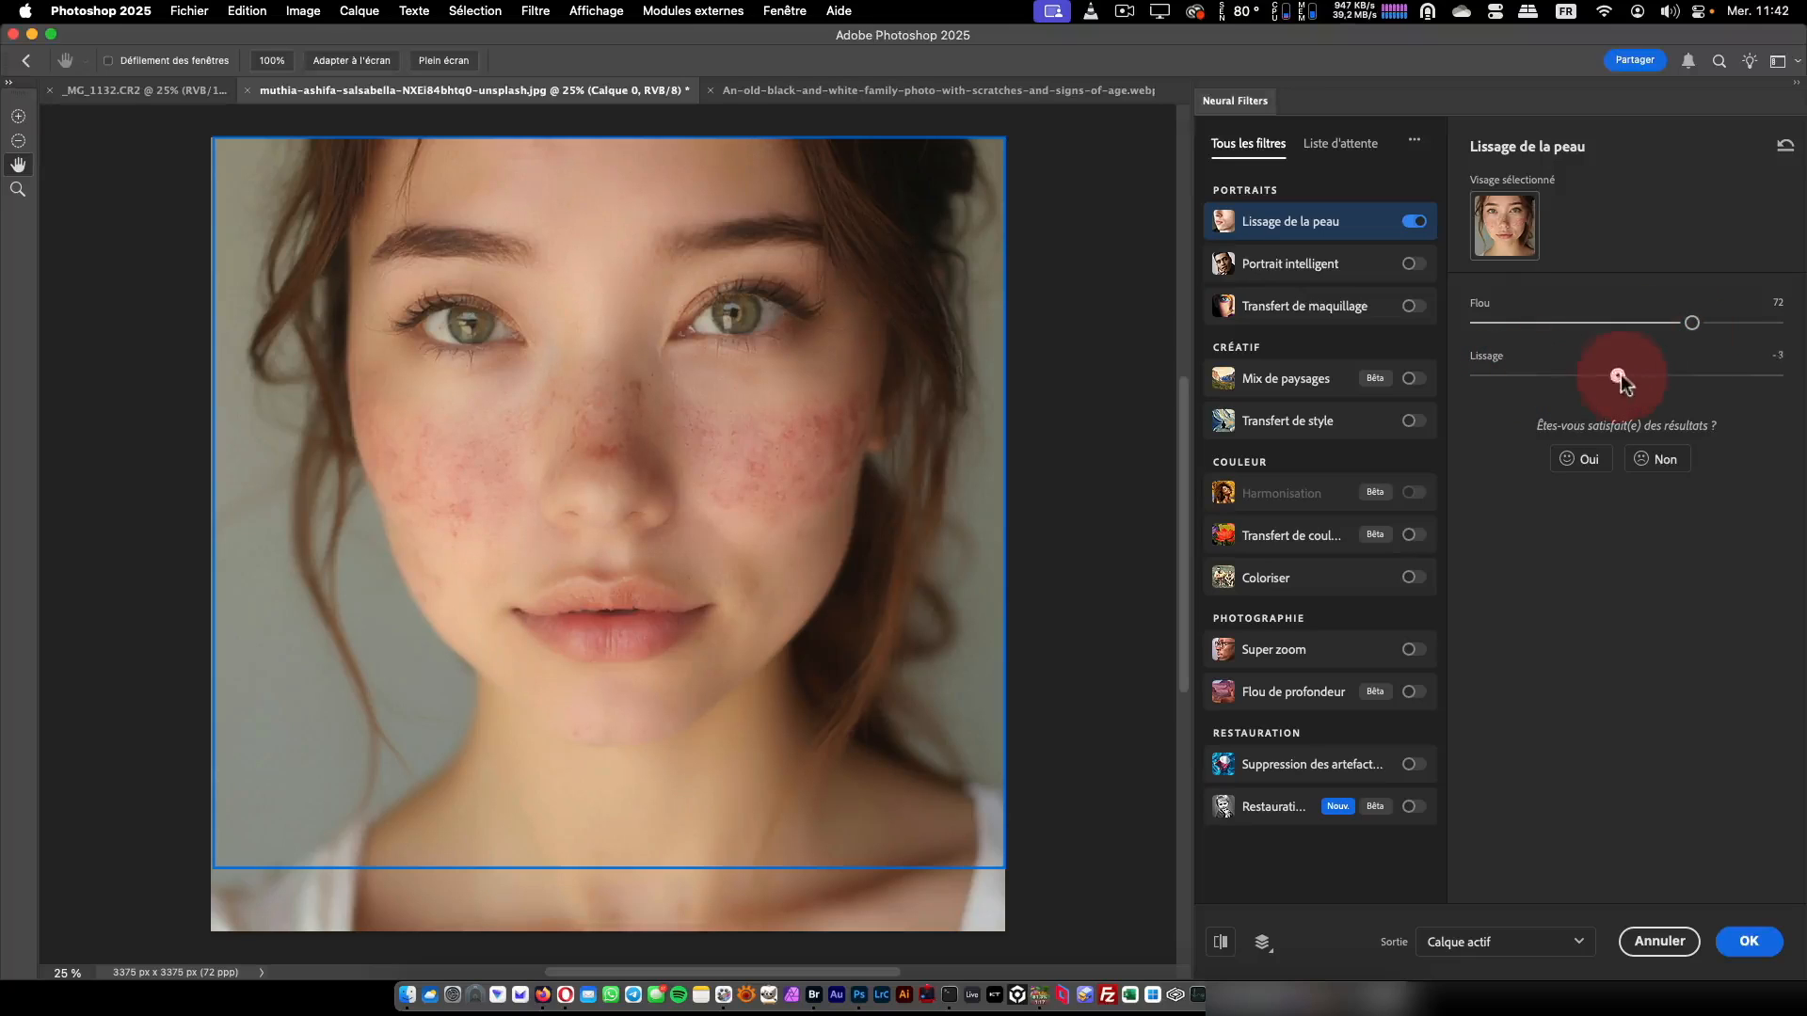
click(1413, 224)
Try Portrait intelligent with Bonheur at +43, reset it, try Âge du visage +25 and Épaisseur des cheveux +29, and switch it off
click(1413, 264)
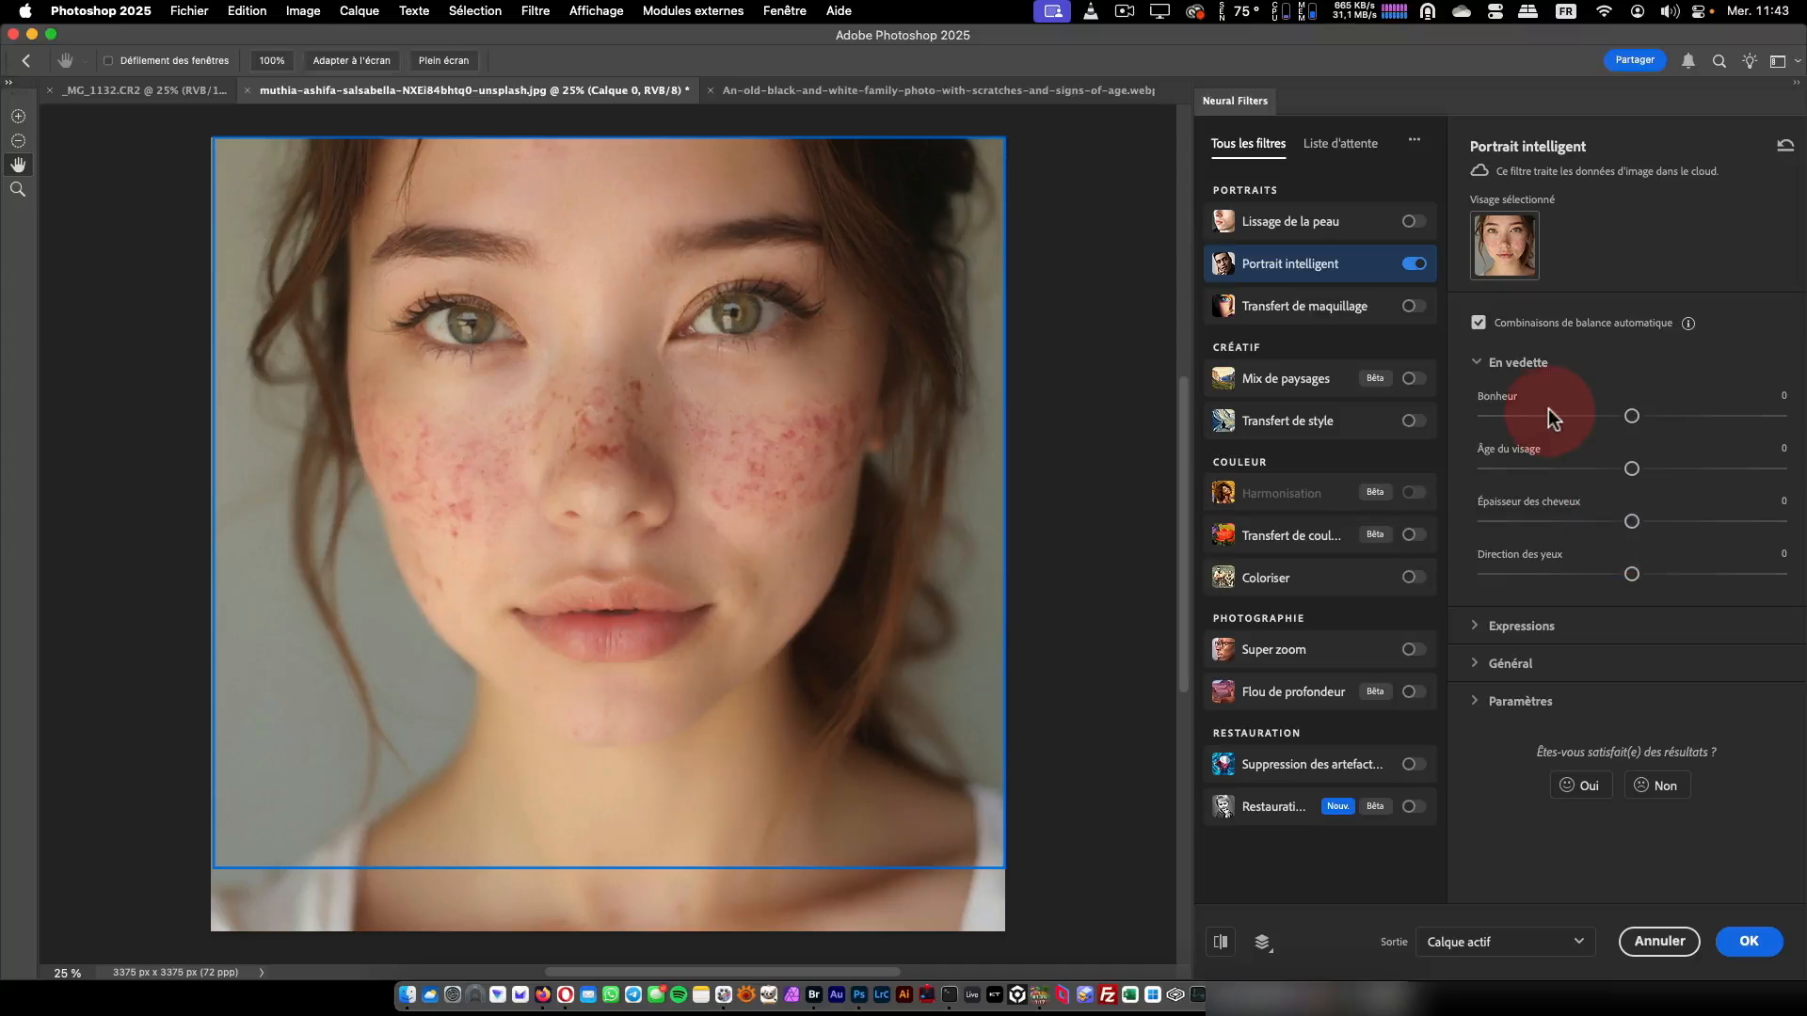
drag(1637, 415, 1759, 416)
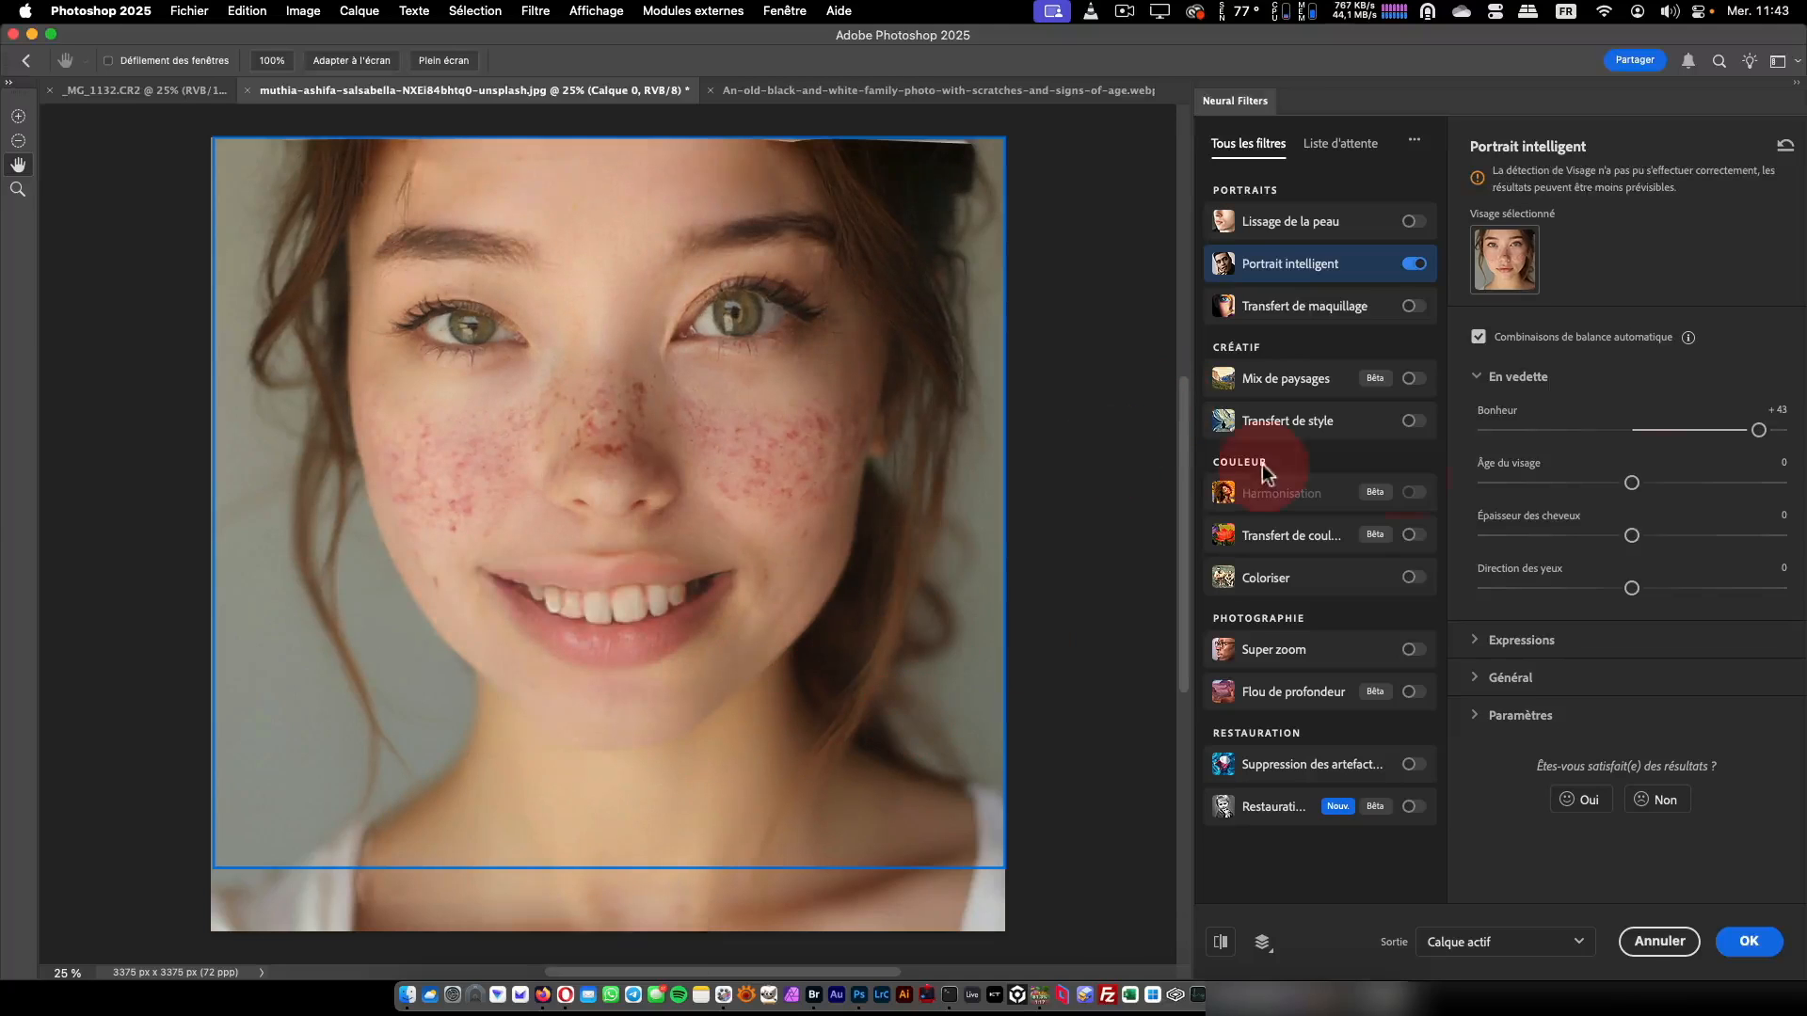
drag(1757, 430, 1706, 463)
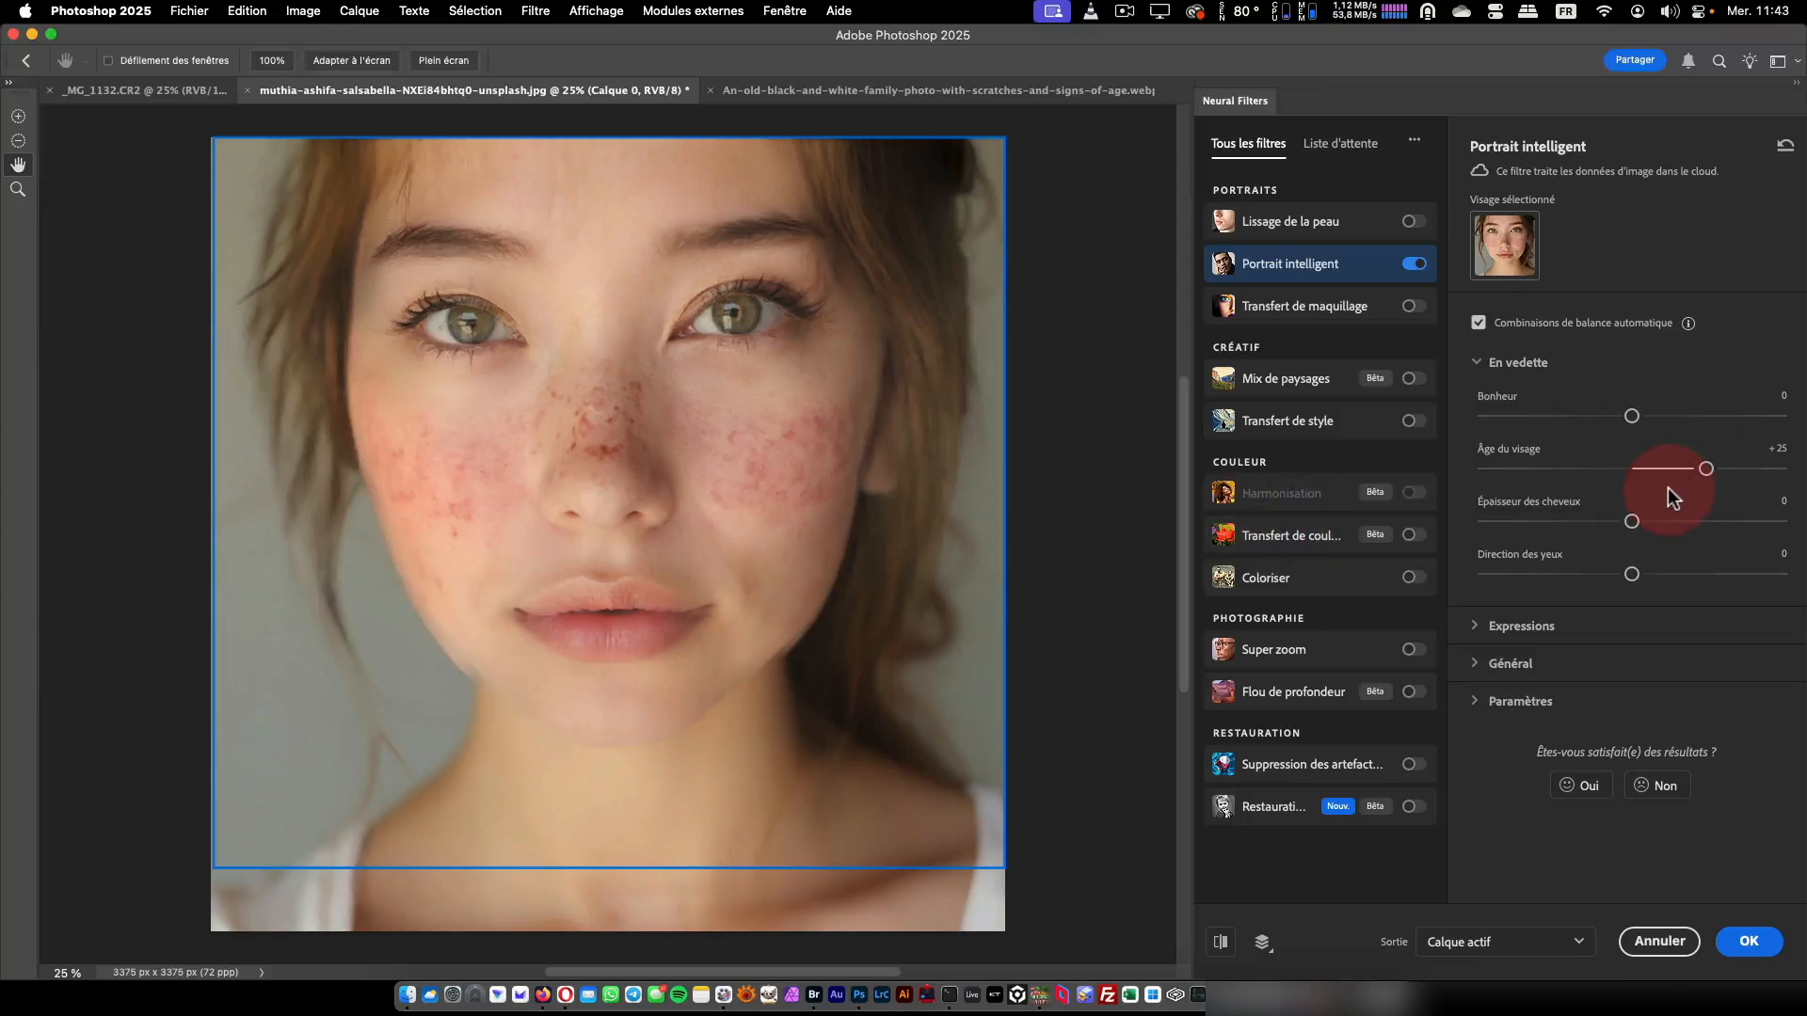
drag(1633, 523, 1717, 519)
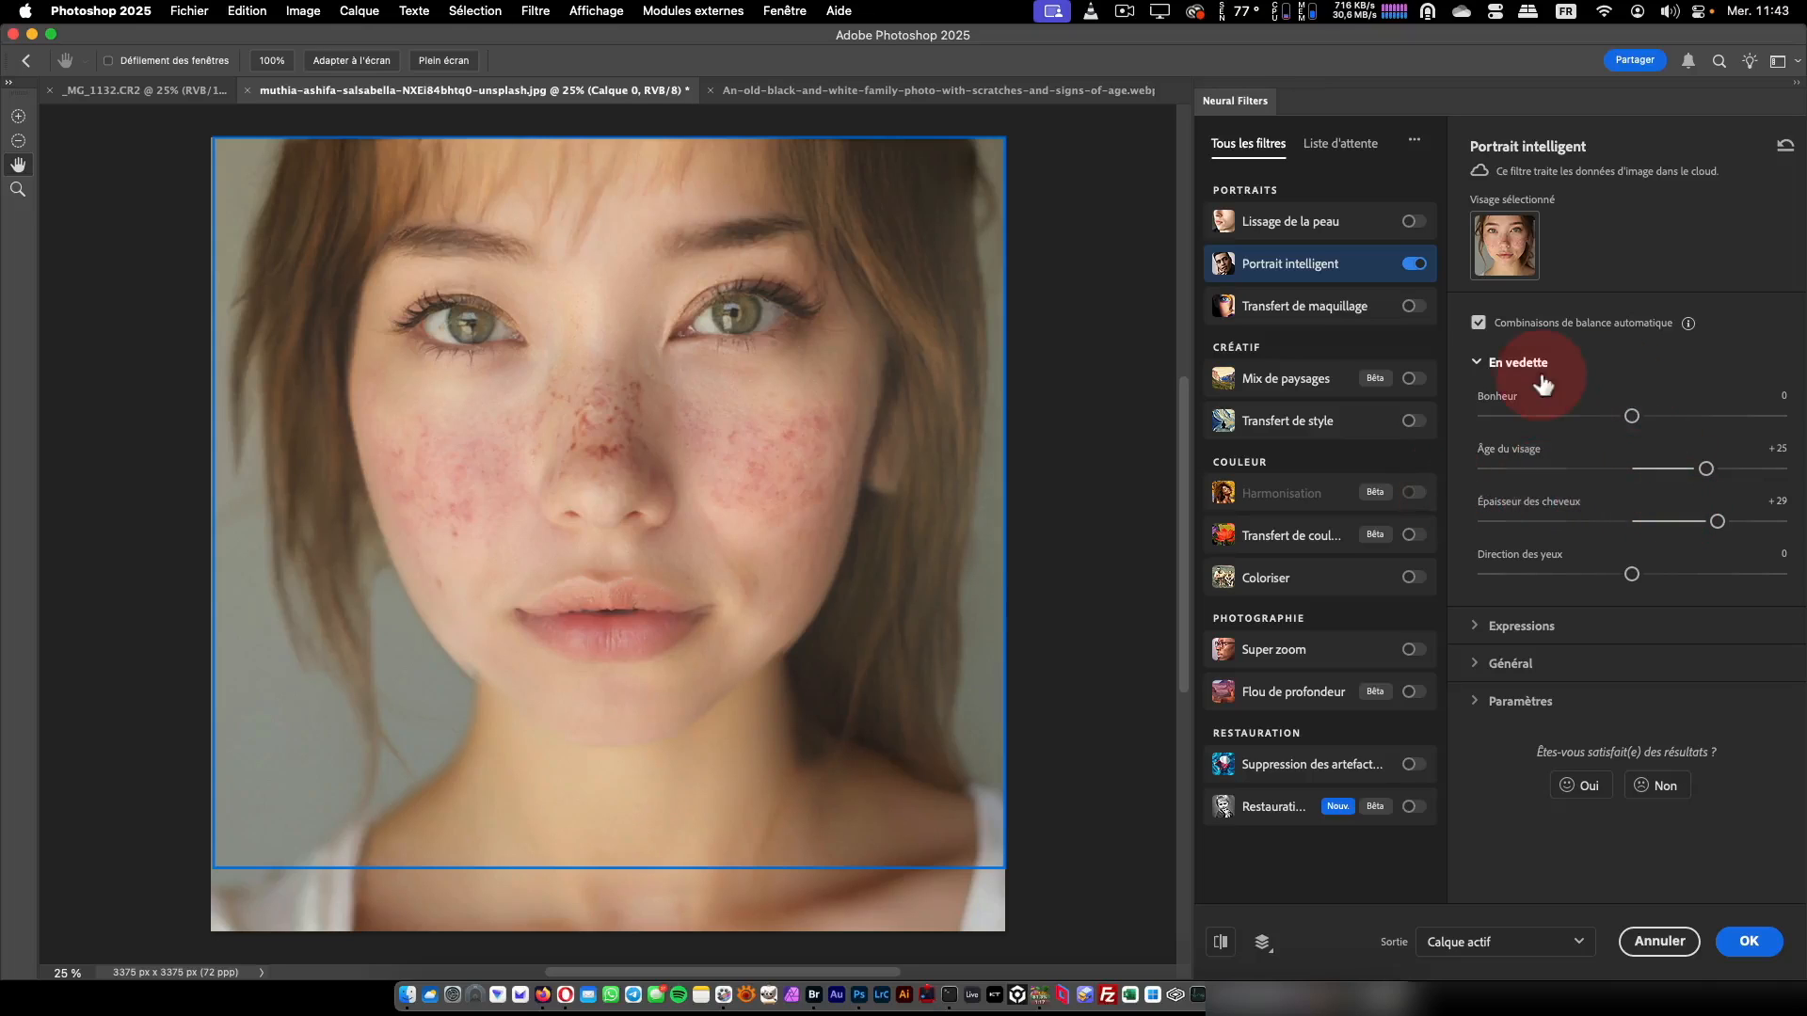
click(1419, 270)
Enable Transfert de maquillage to view its reference image choices, switch it off and cancel Neural Filters
click(1433, 306)
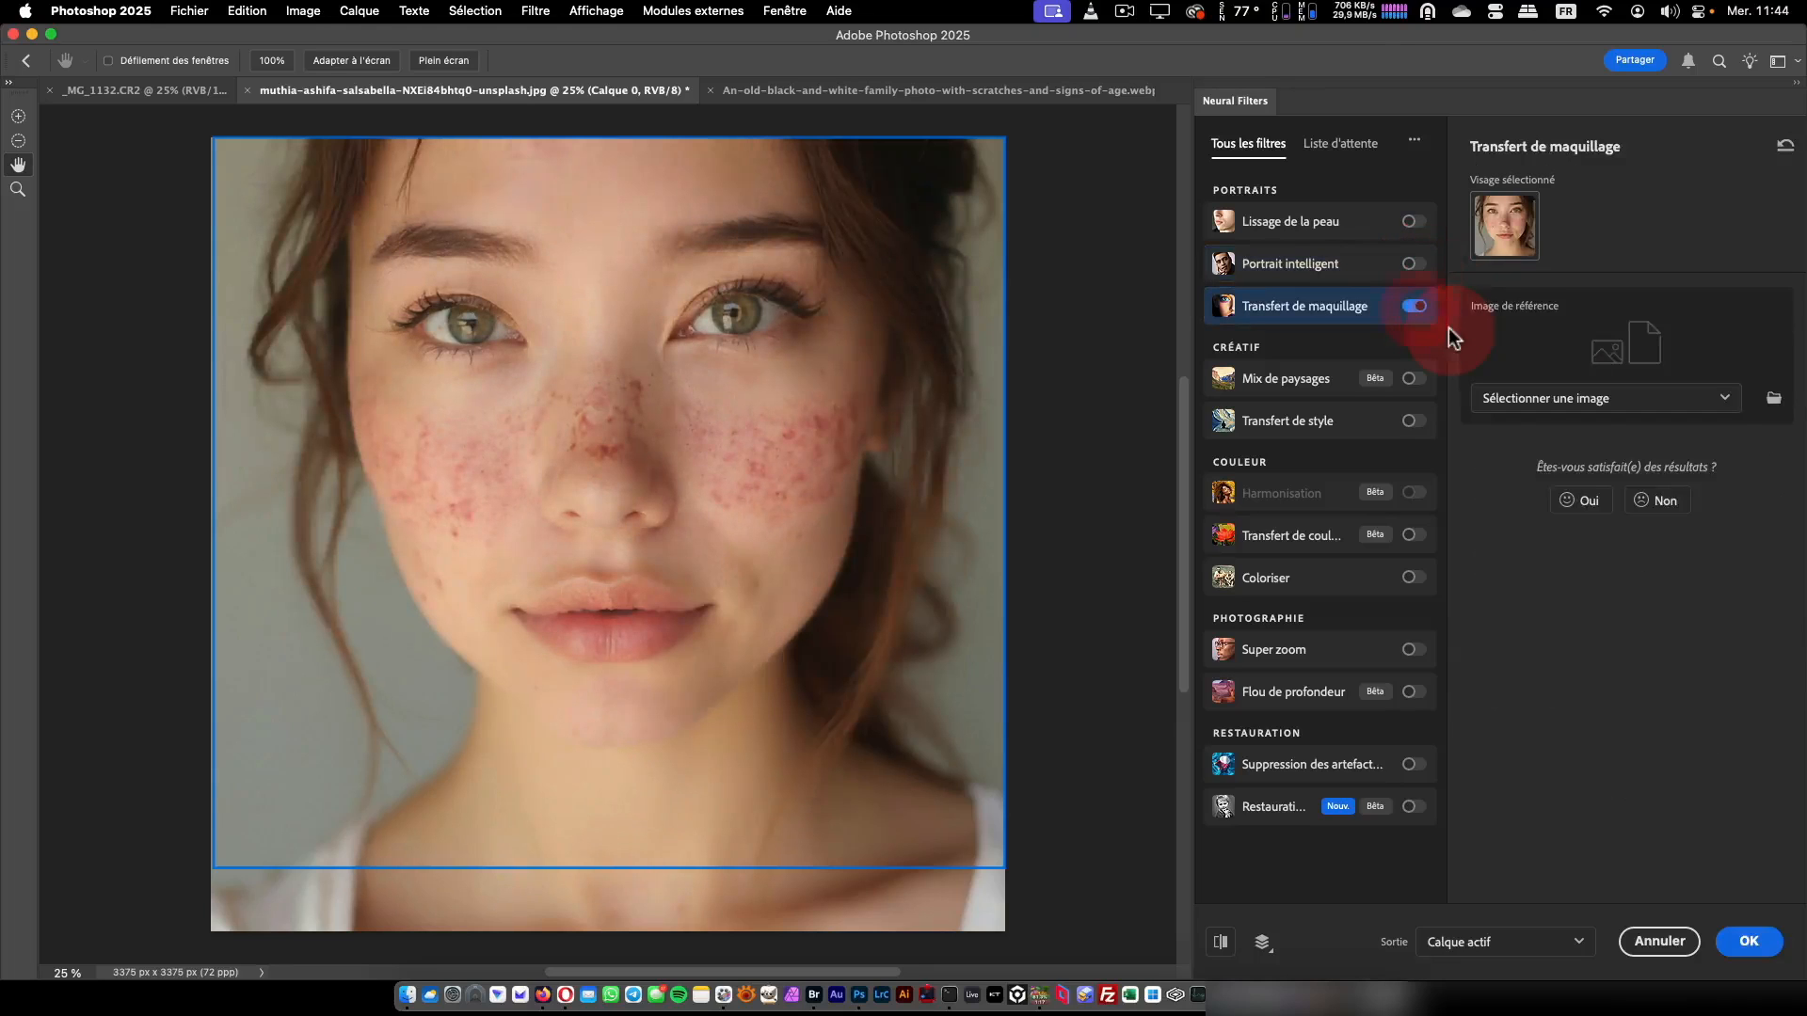
click(1586, 398)
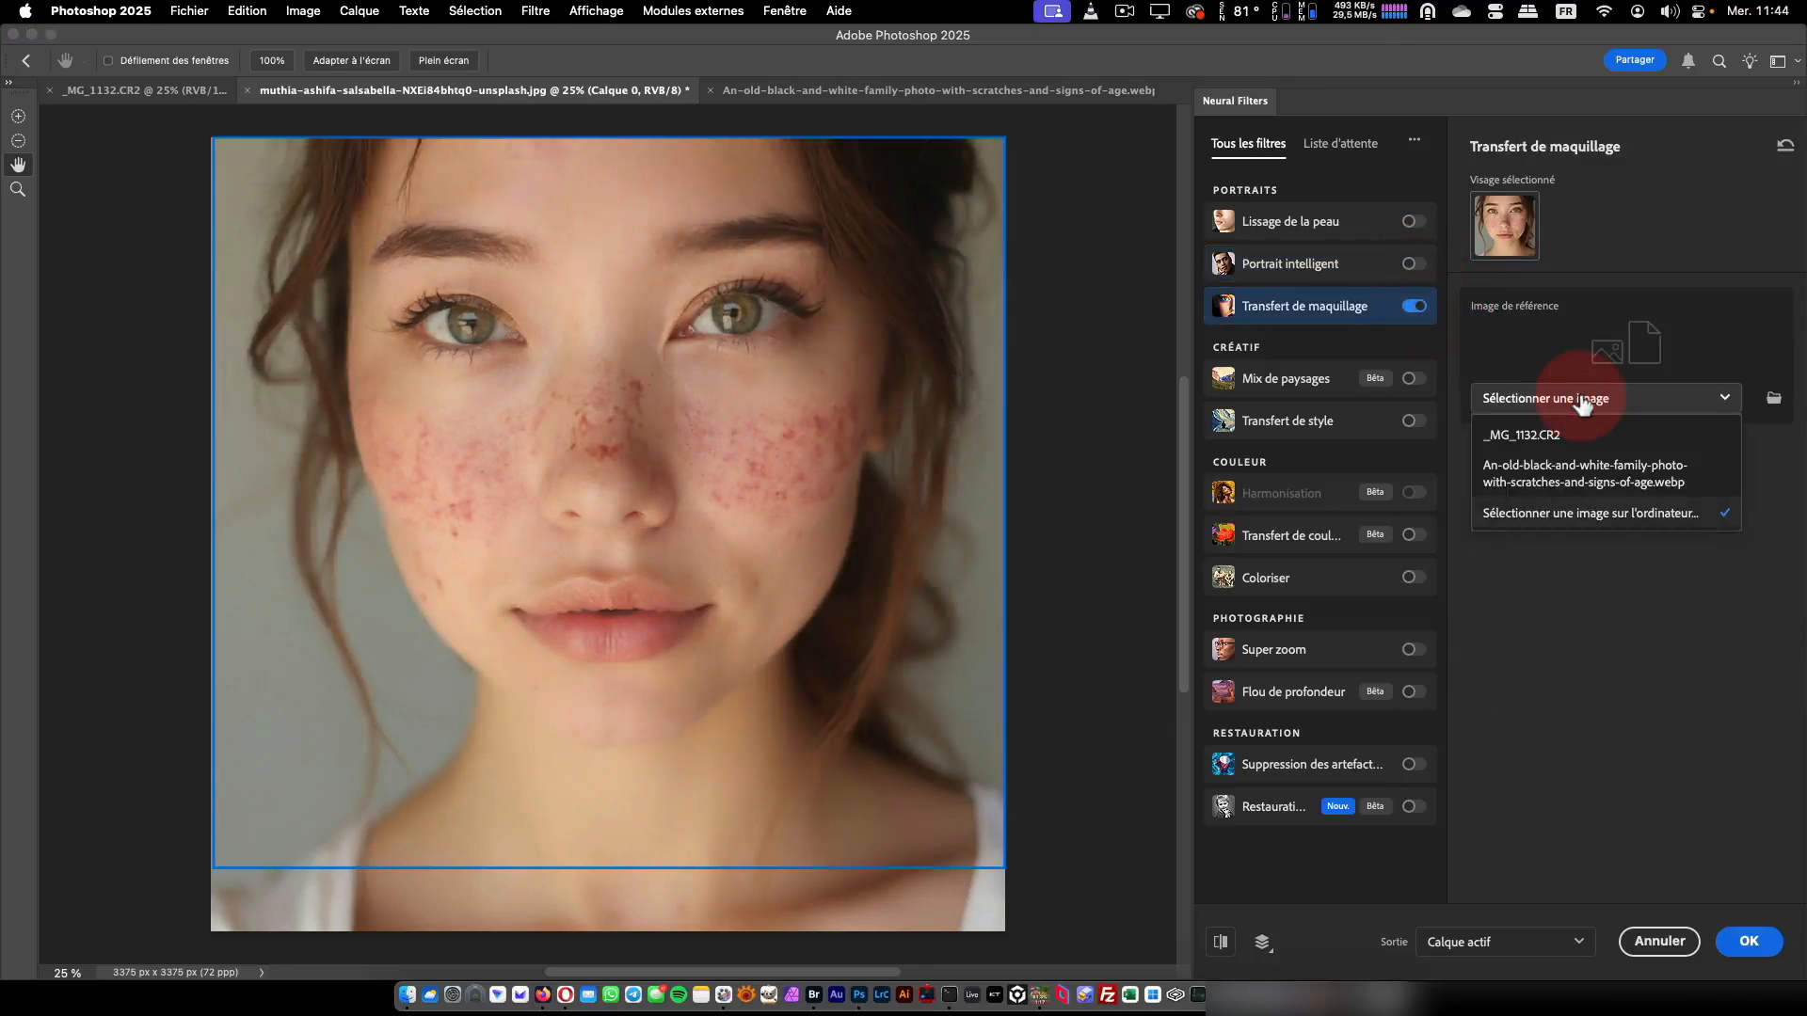
click(1423, 309)
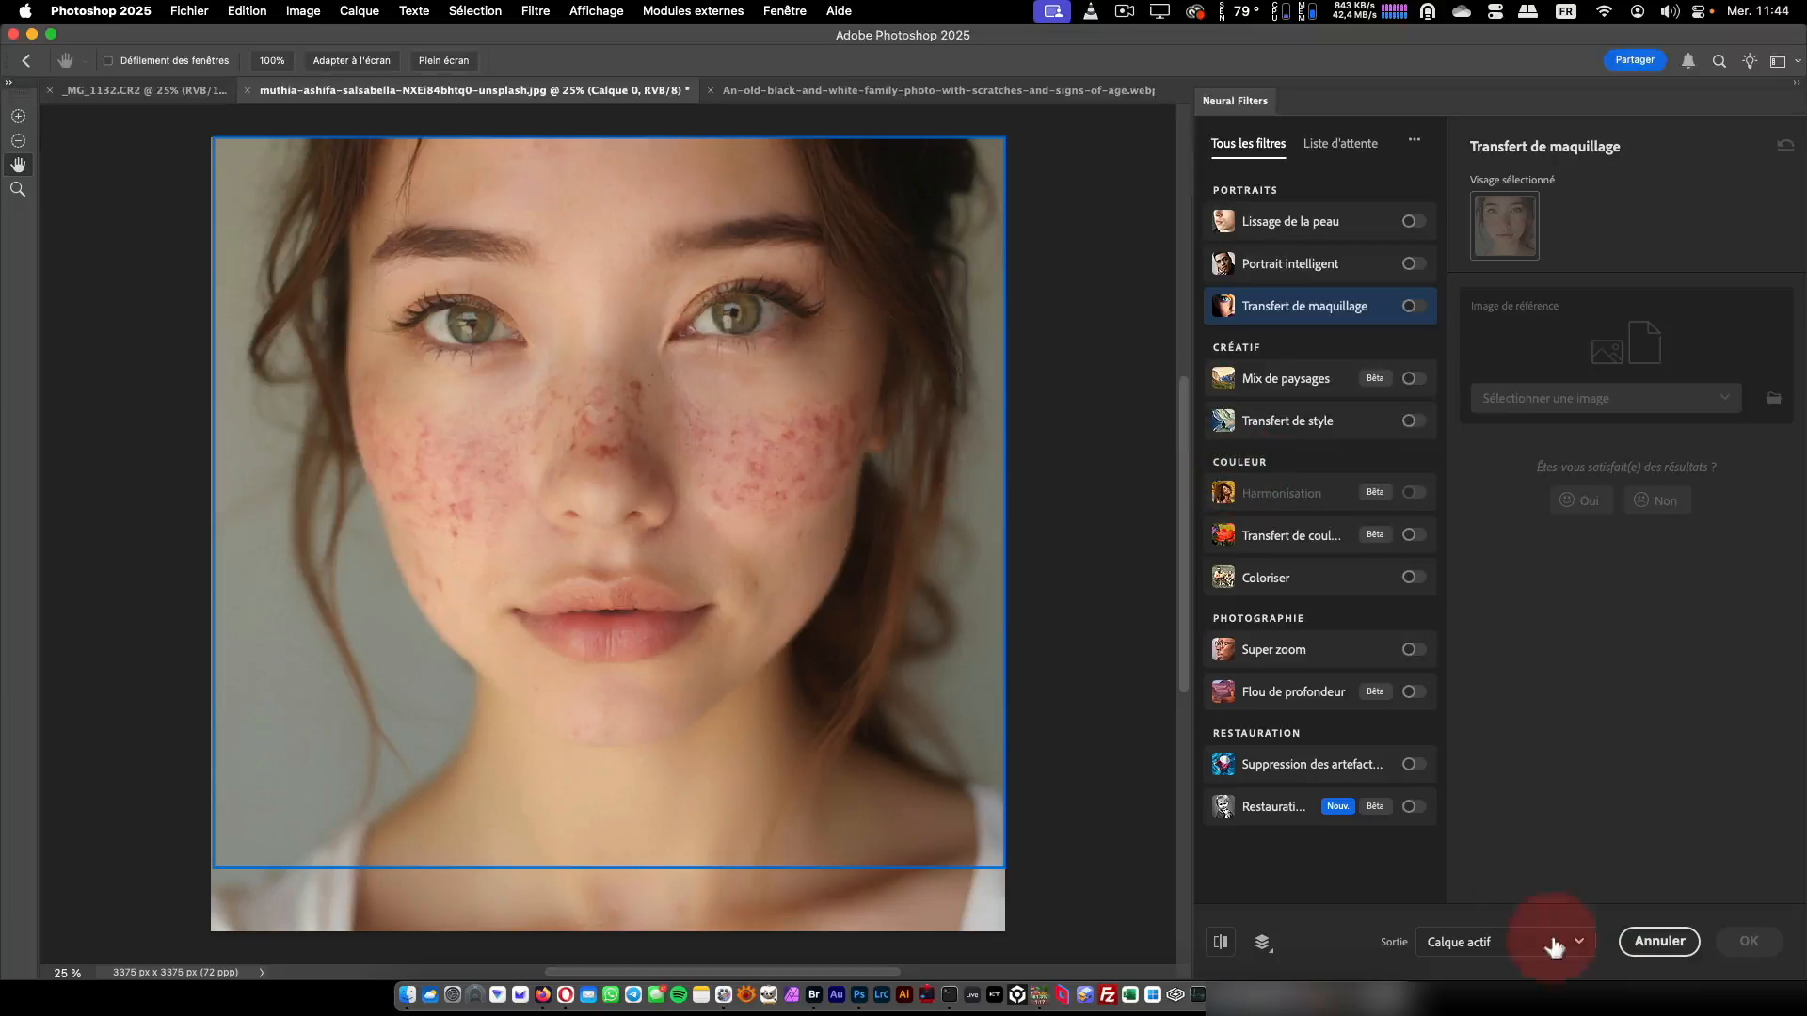
click(1658, 941)
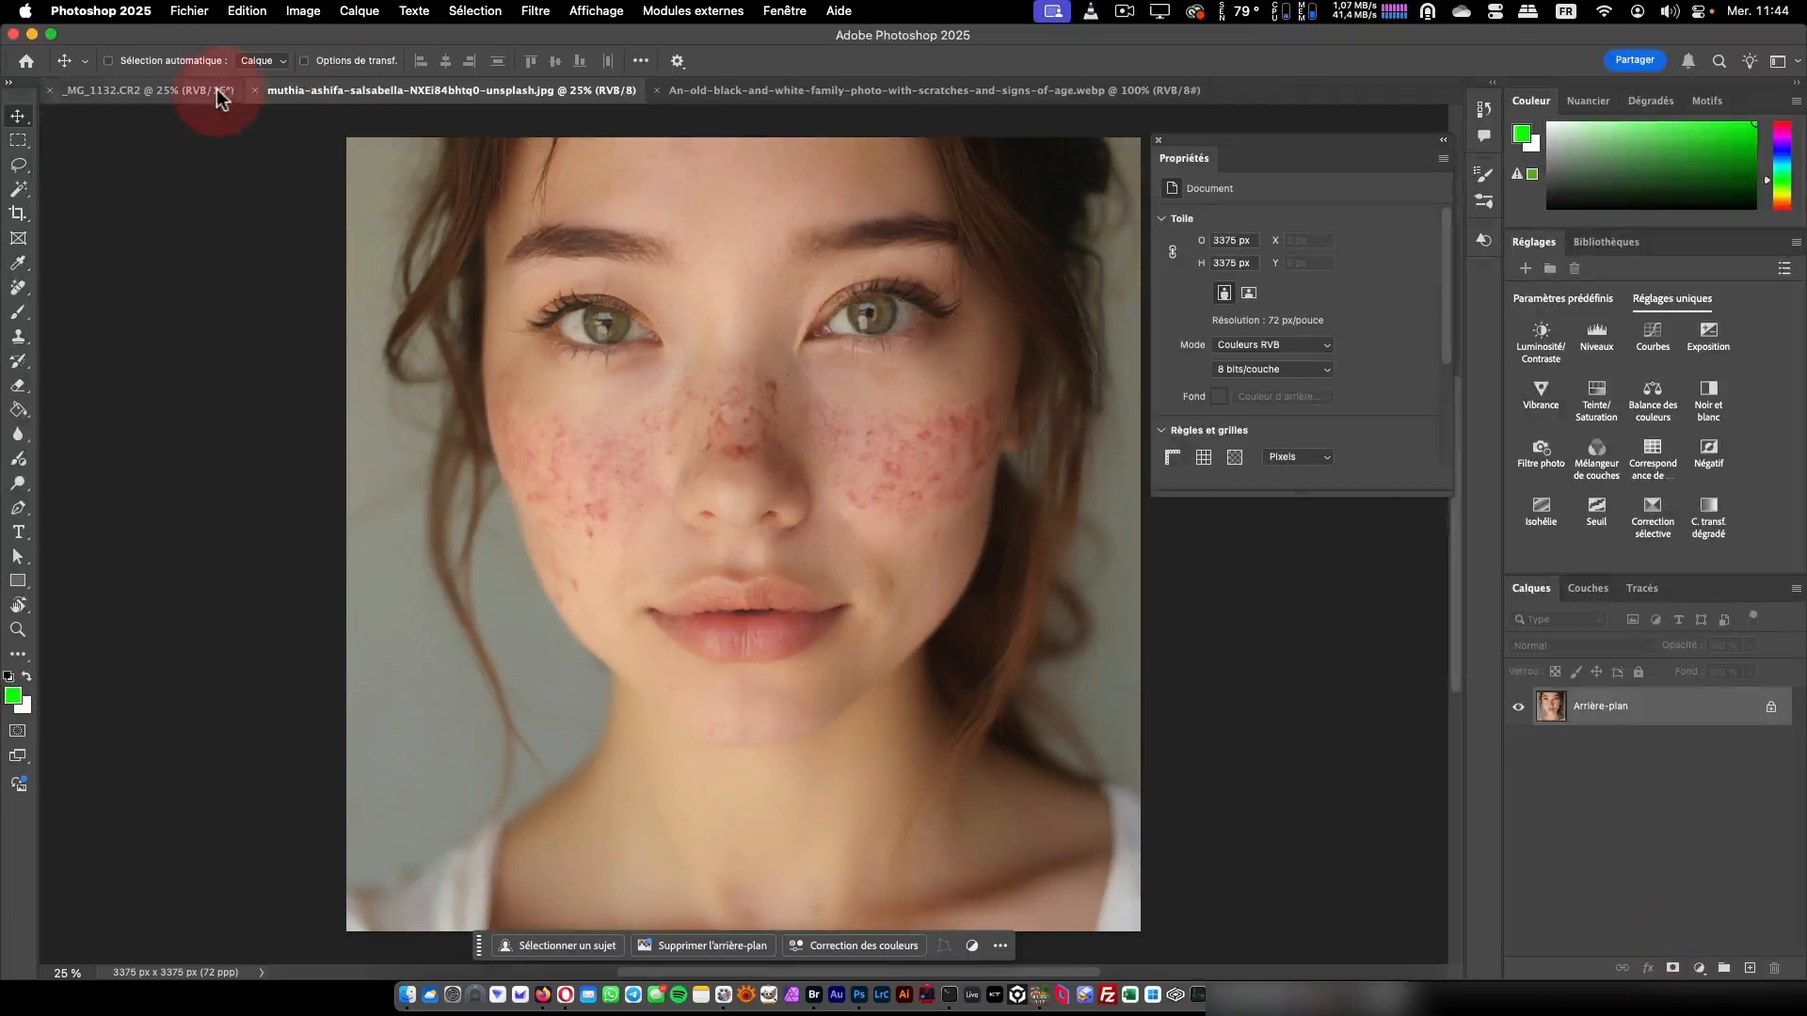
Close the portrait image and open Neural Filters on the landscape photo _MG_1132.CR2
click(255, 89)
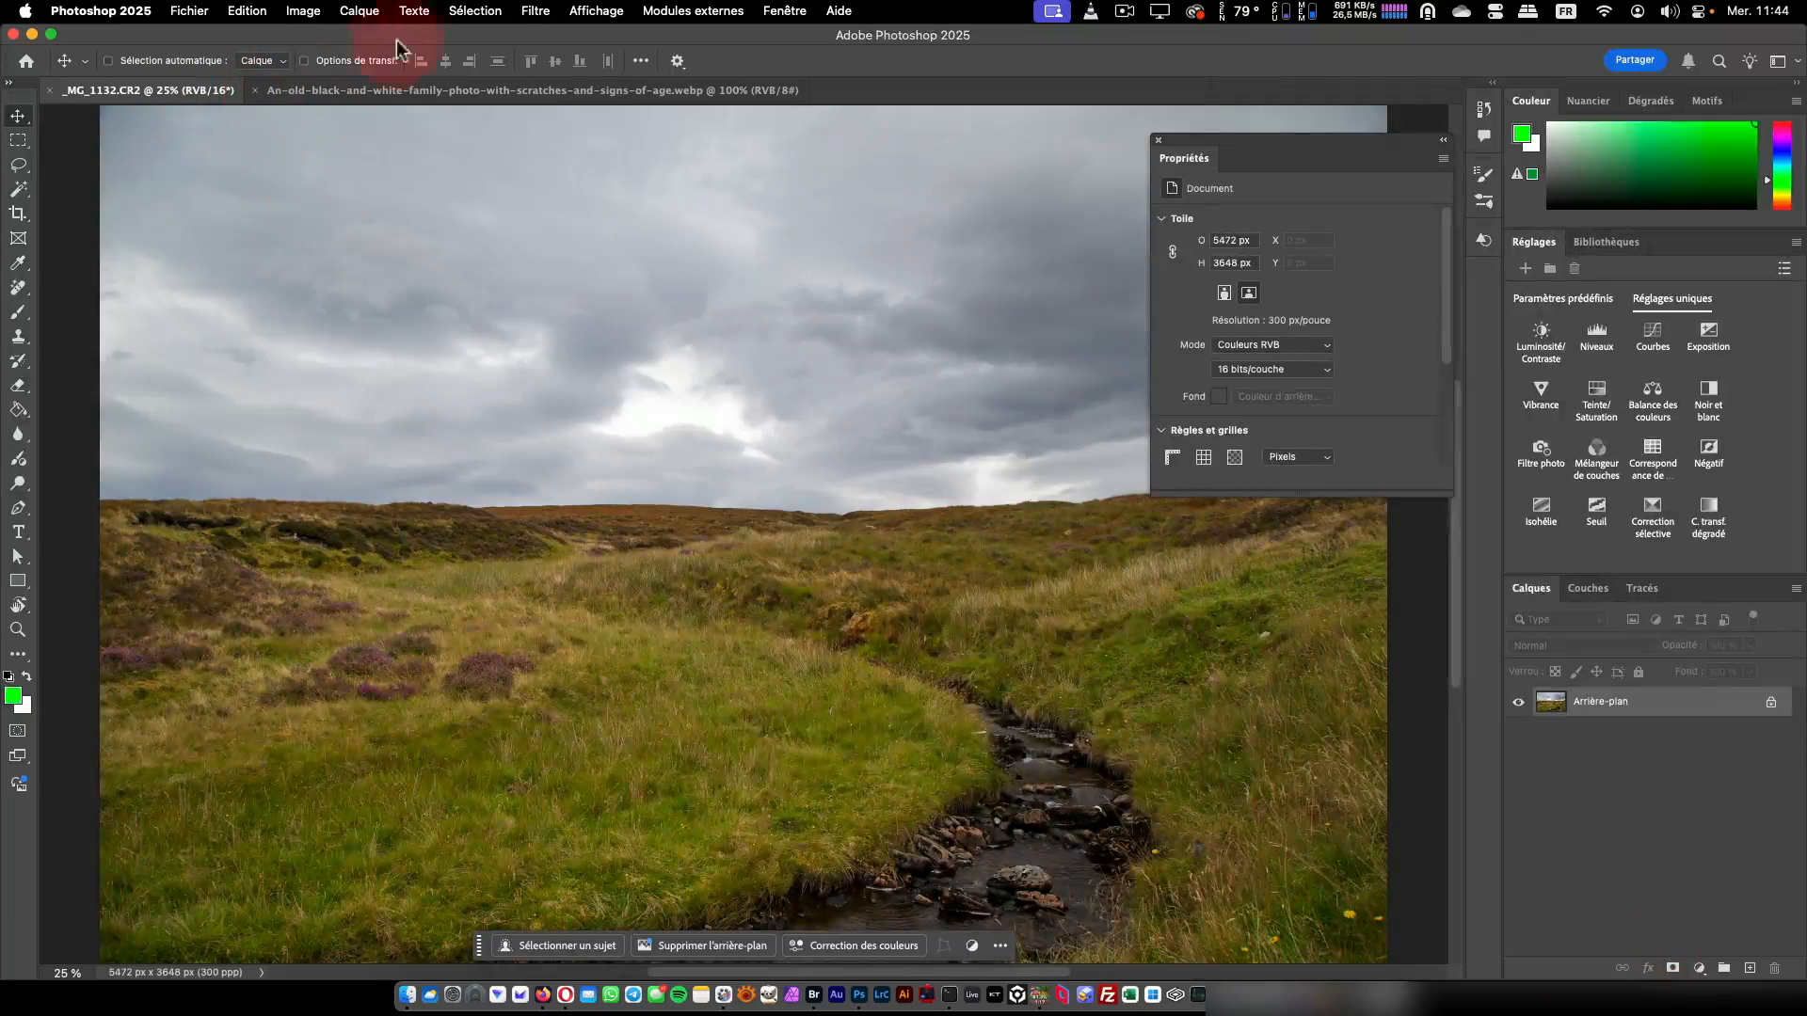
click(535, 11)
click(573, 158)
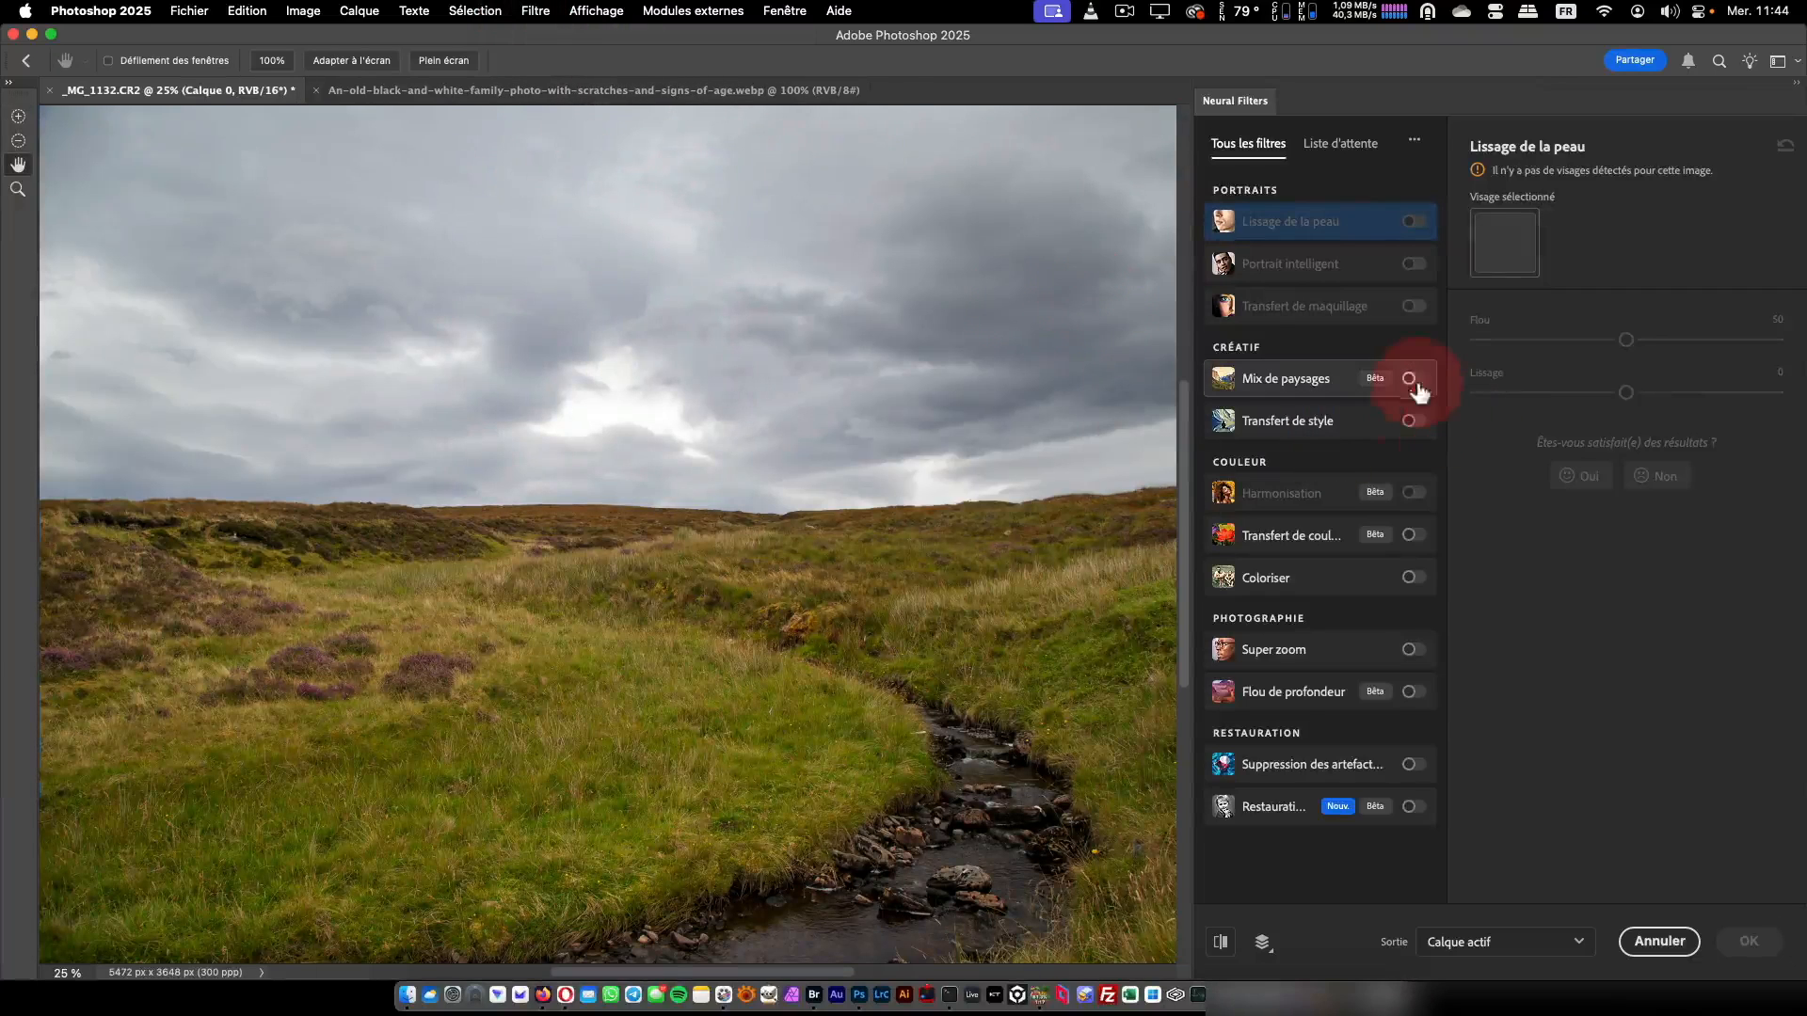
Try the Mix de paysages filter with the rocky seashore preset at Intensité 65
click(1412, 381)
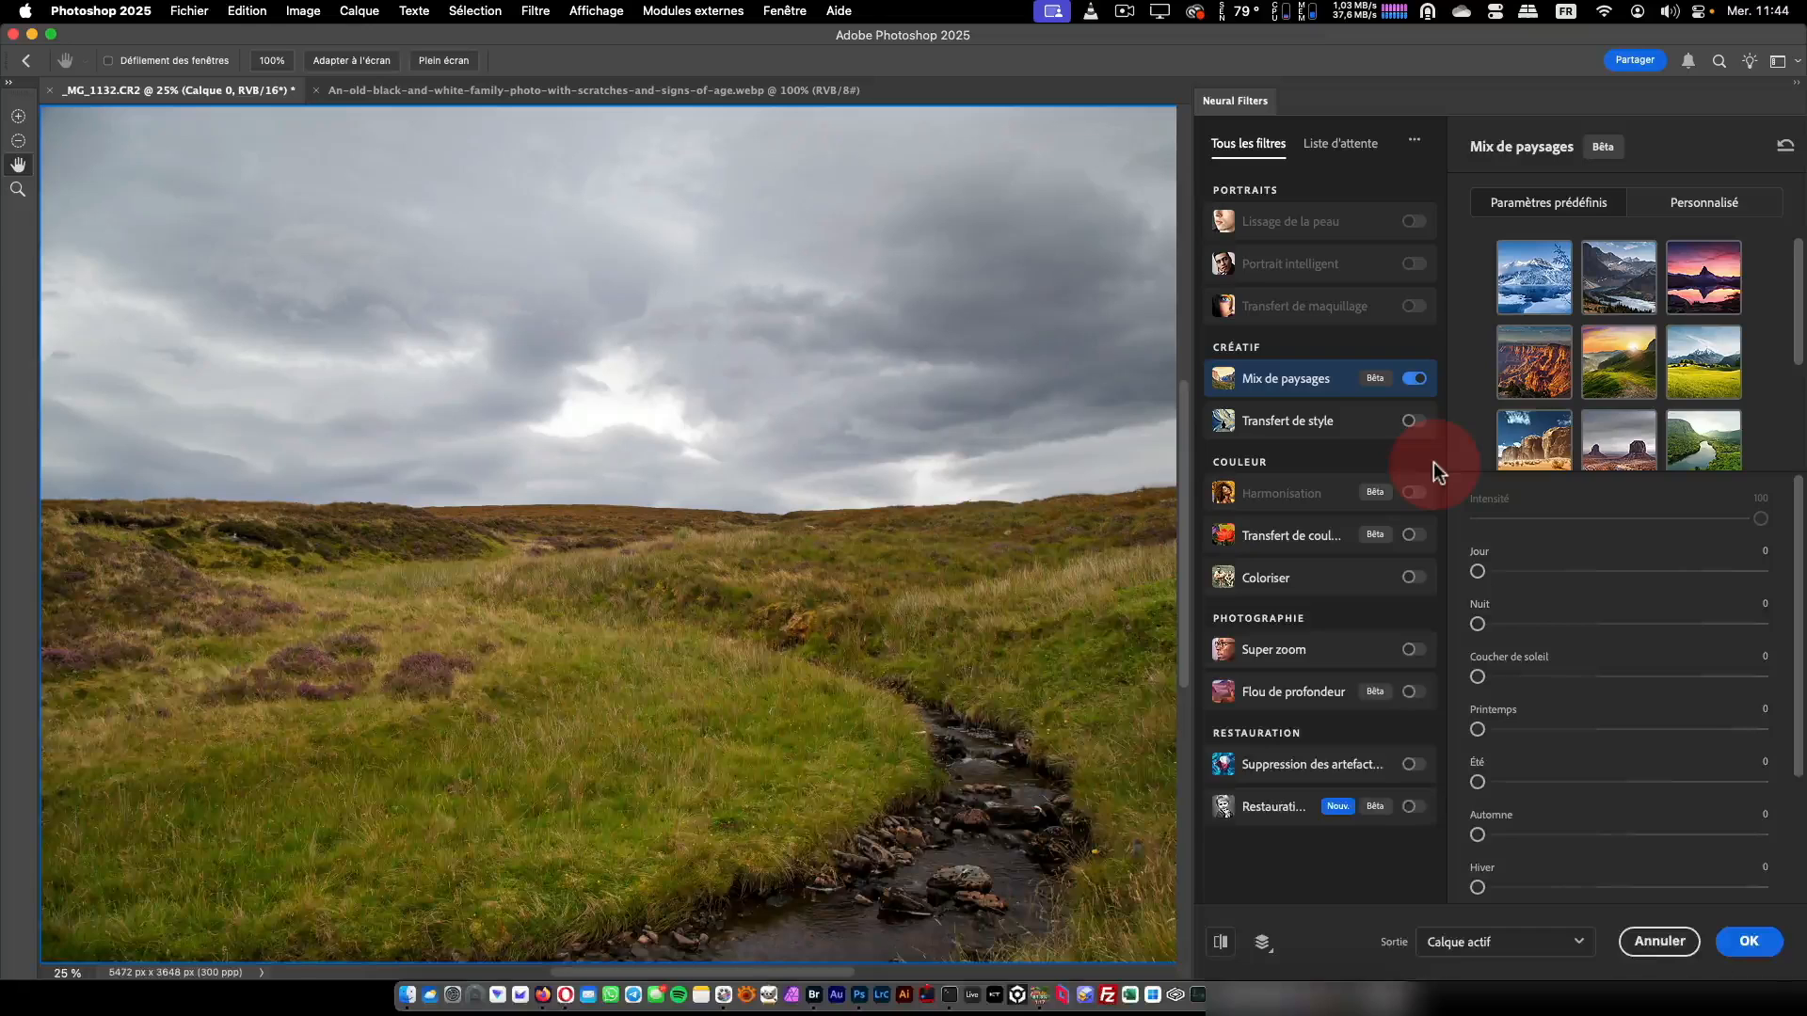
click(1548, 454)
click(1596, 452)
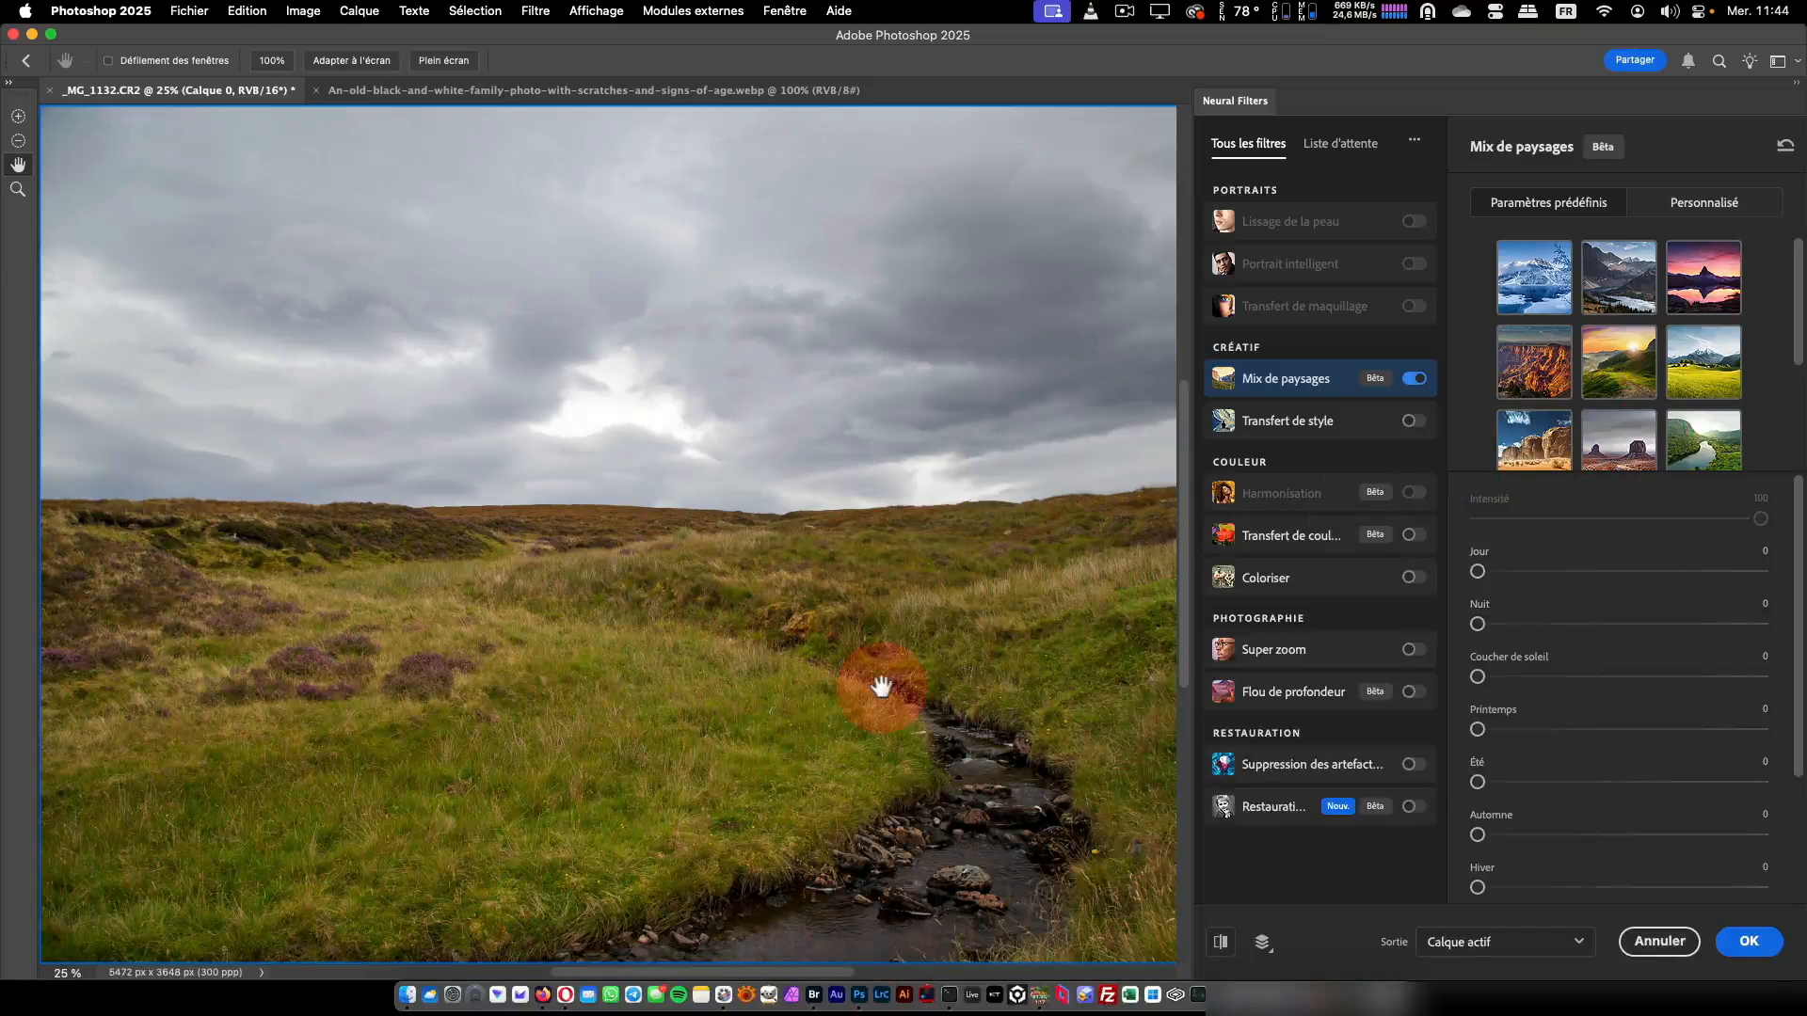
click(1720, 306)
drag(1797, 301, 1800, 461)
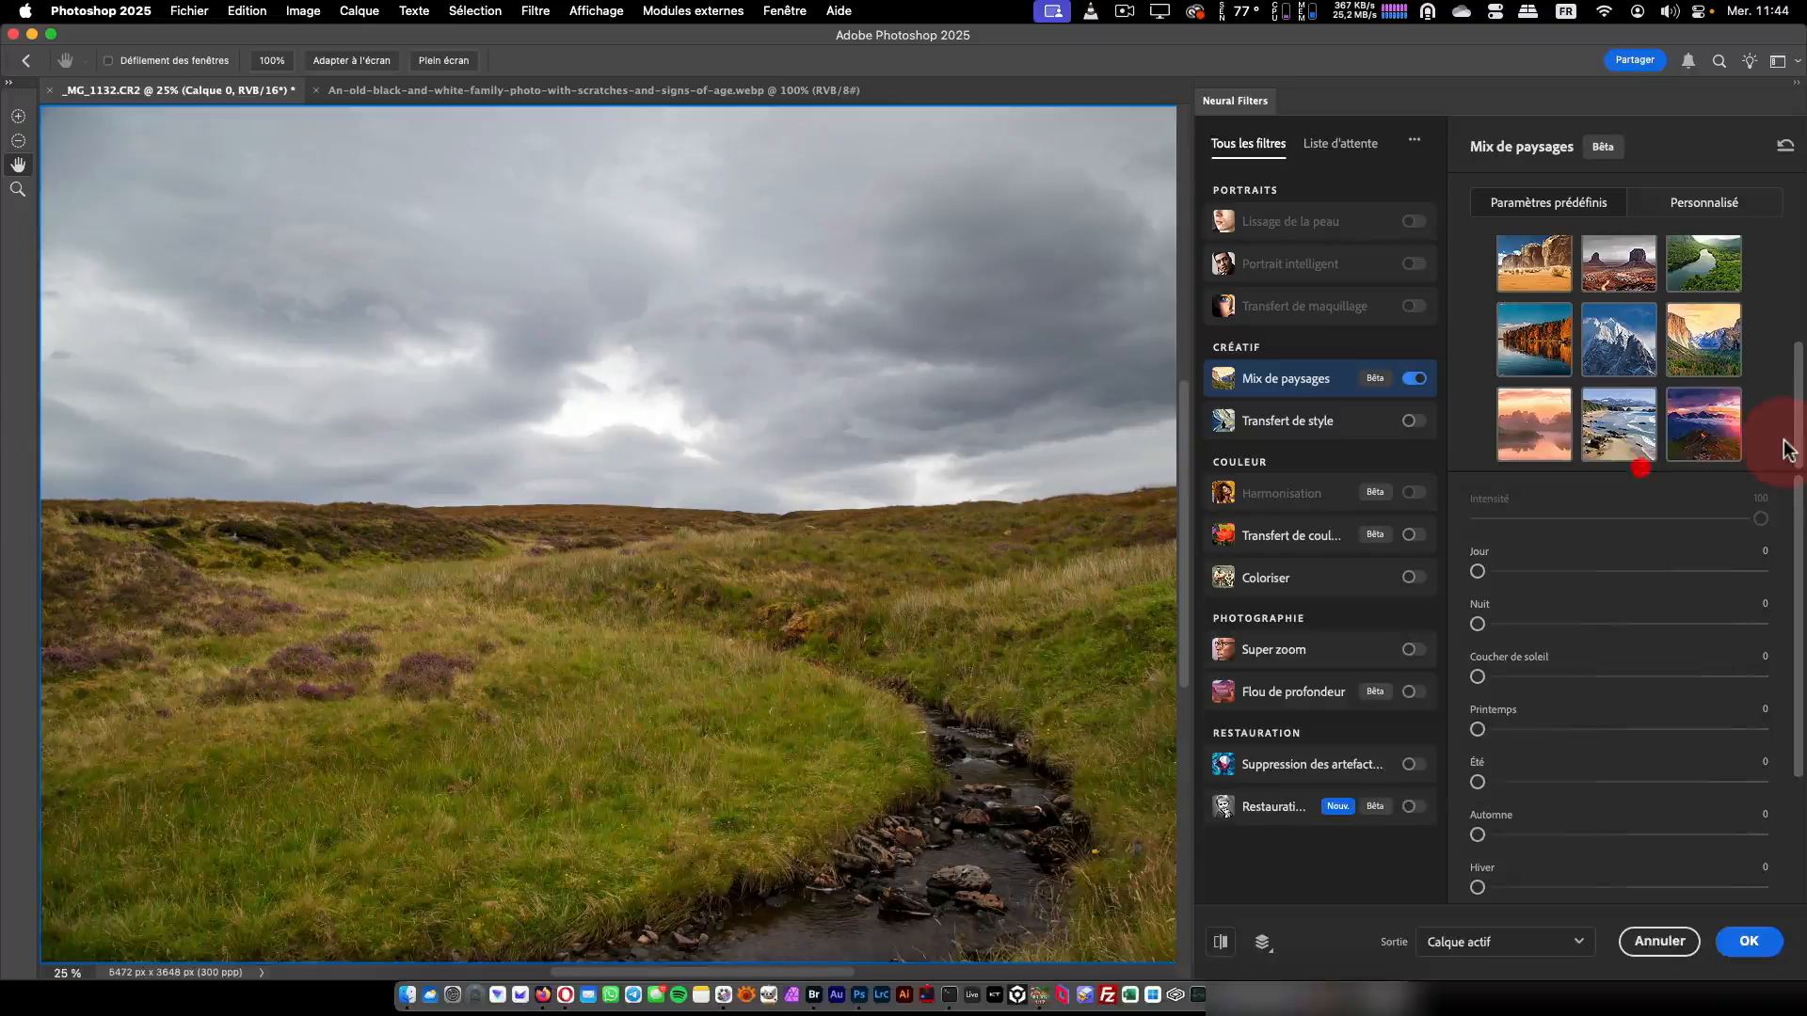
click(1623, 428)
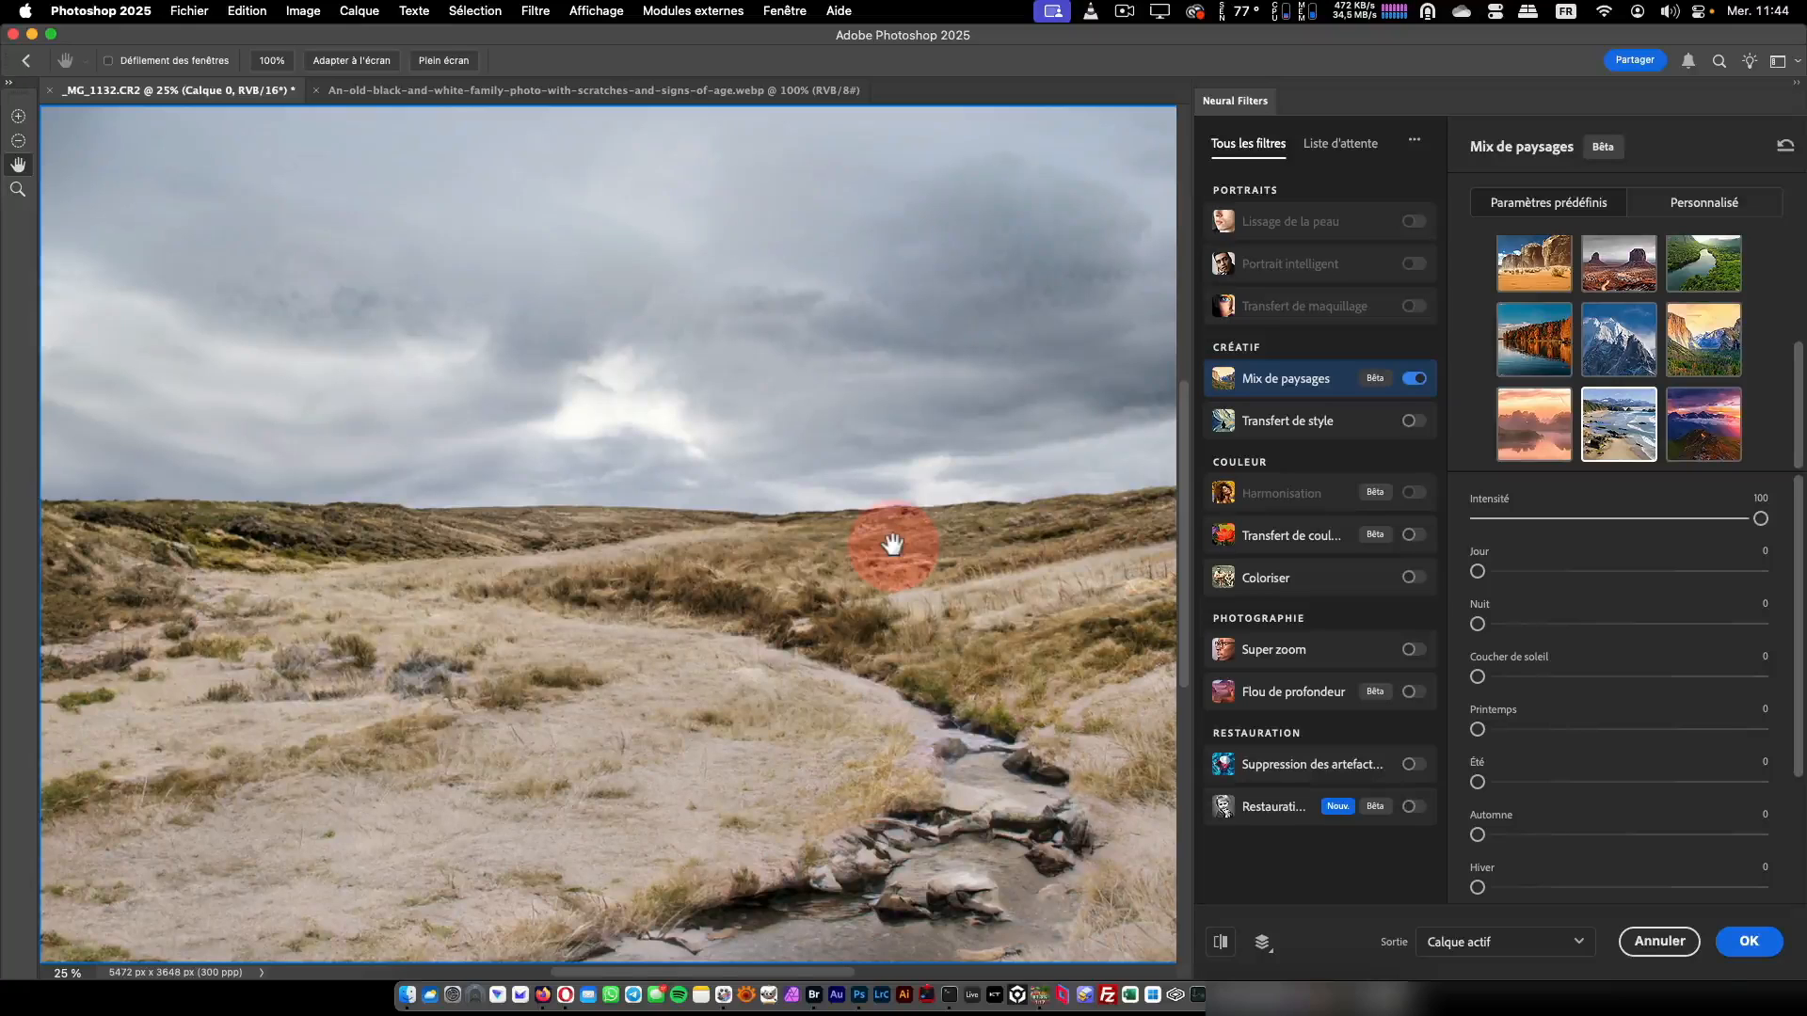
drag(1760, 519, 1634, 555)
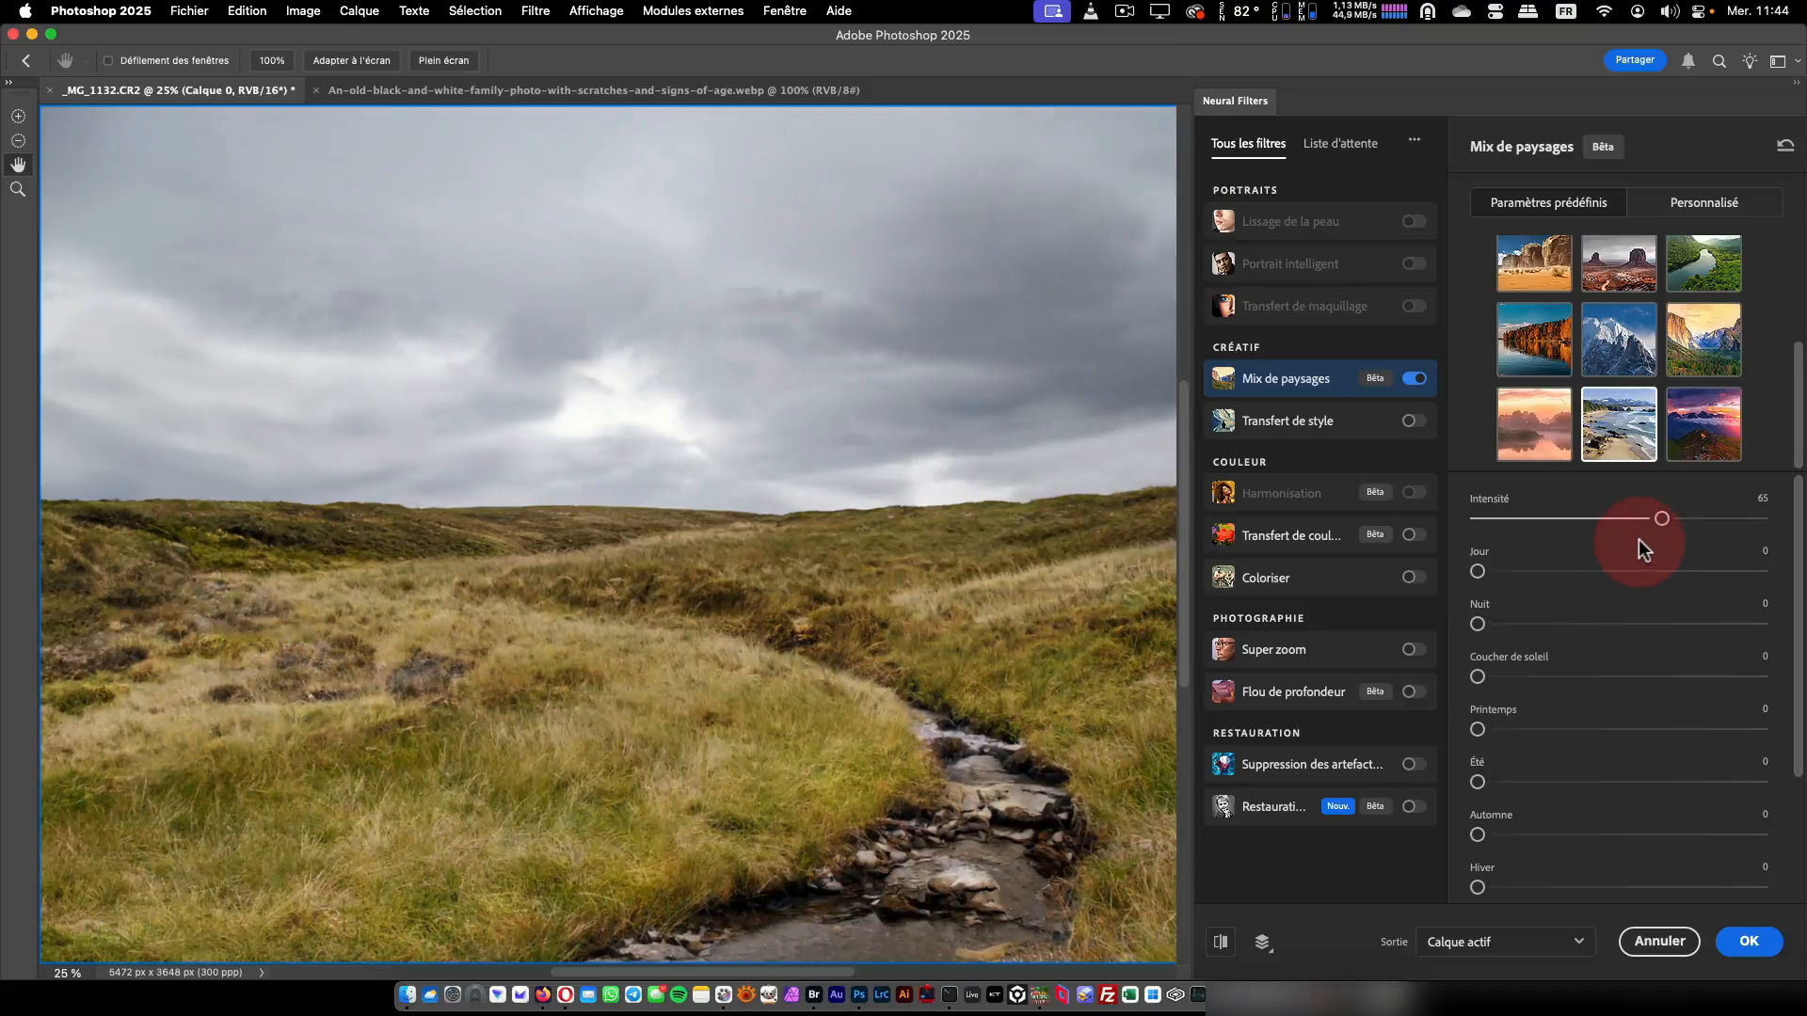
Try Nuit at 77, Automne at 83 and Hiver at 76 one at a time, and switch Mix de paysages off
drag(1477, 623, 1695, 624)
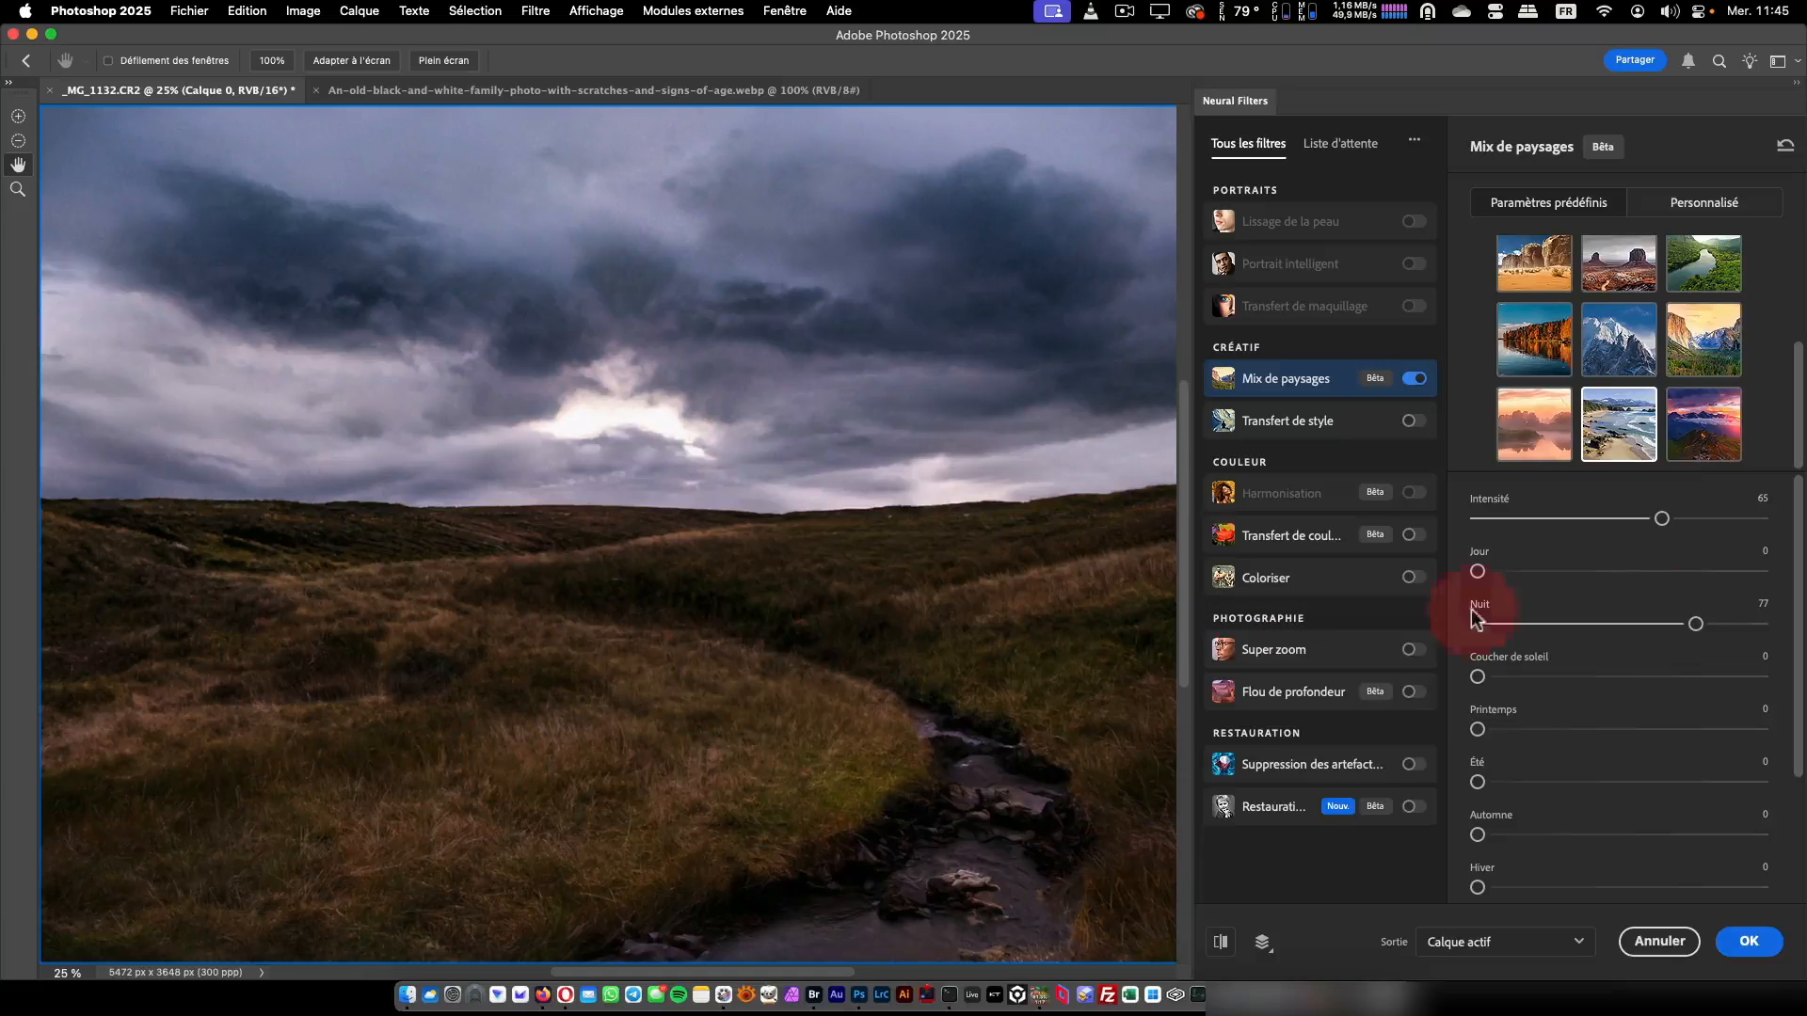
drag(1696, 624, 1459, 621)
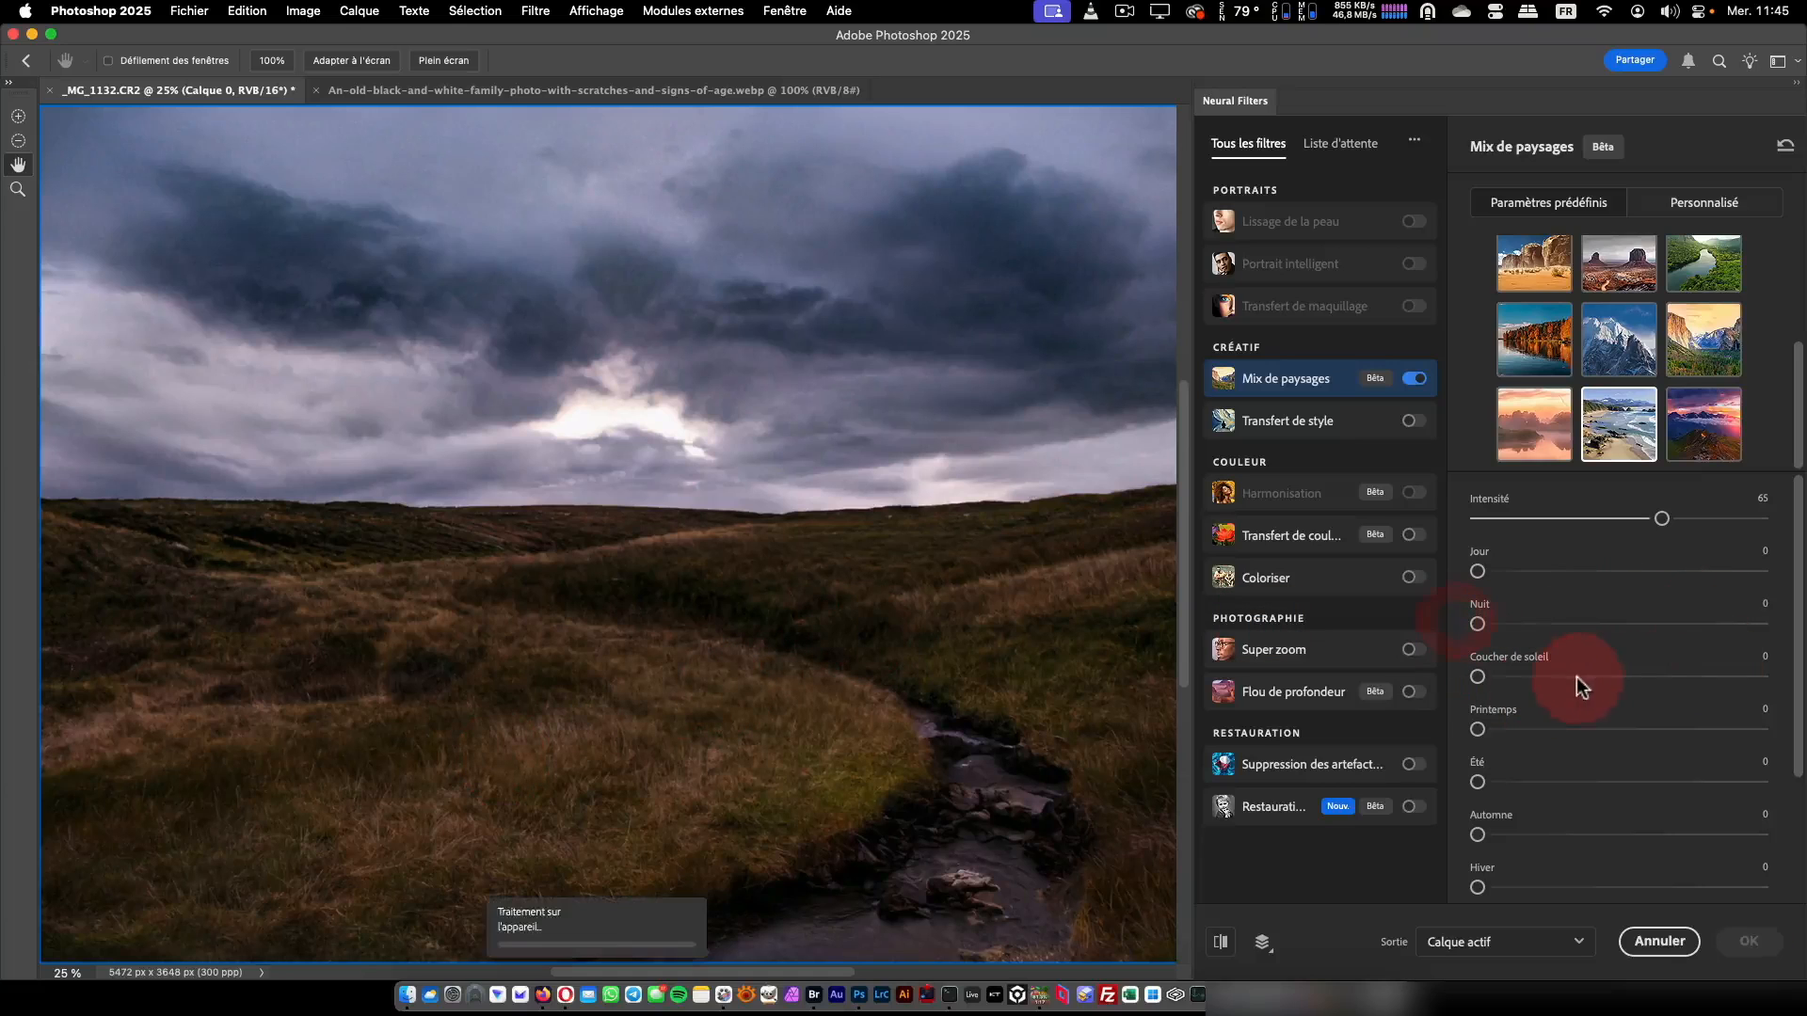
scroll(1653, 753, down, 2)
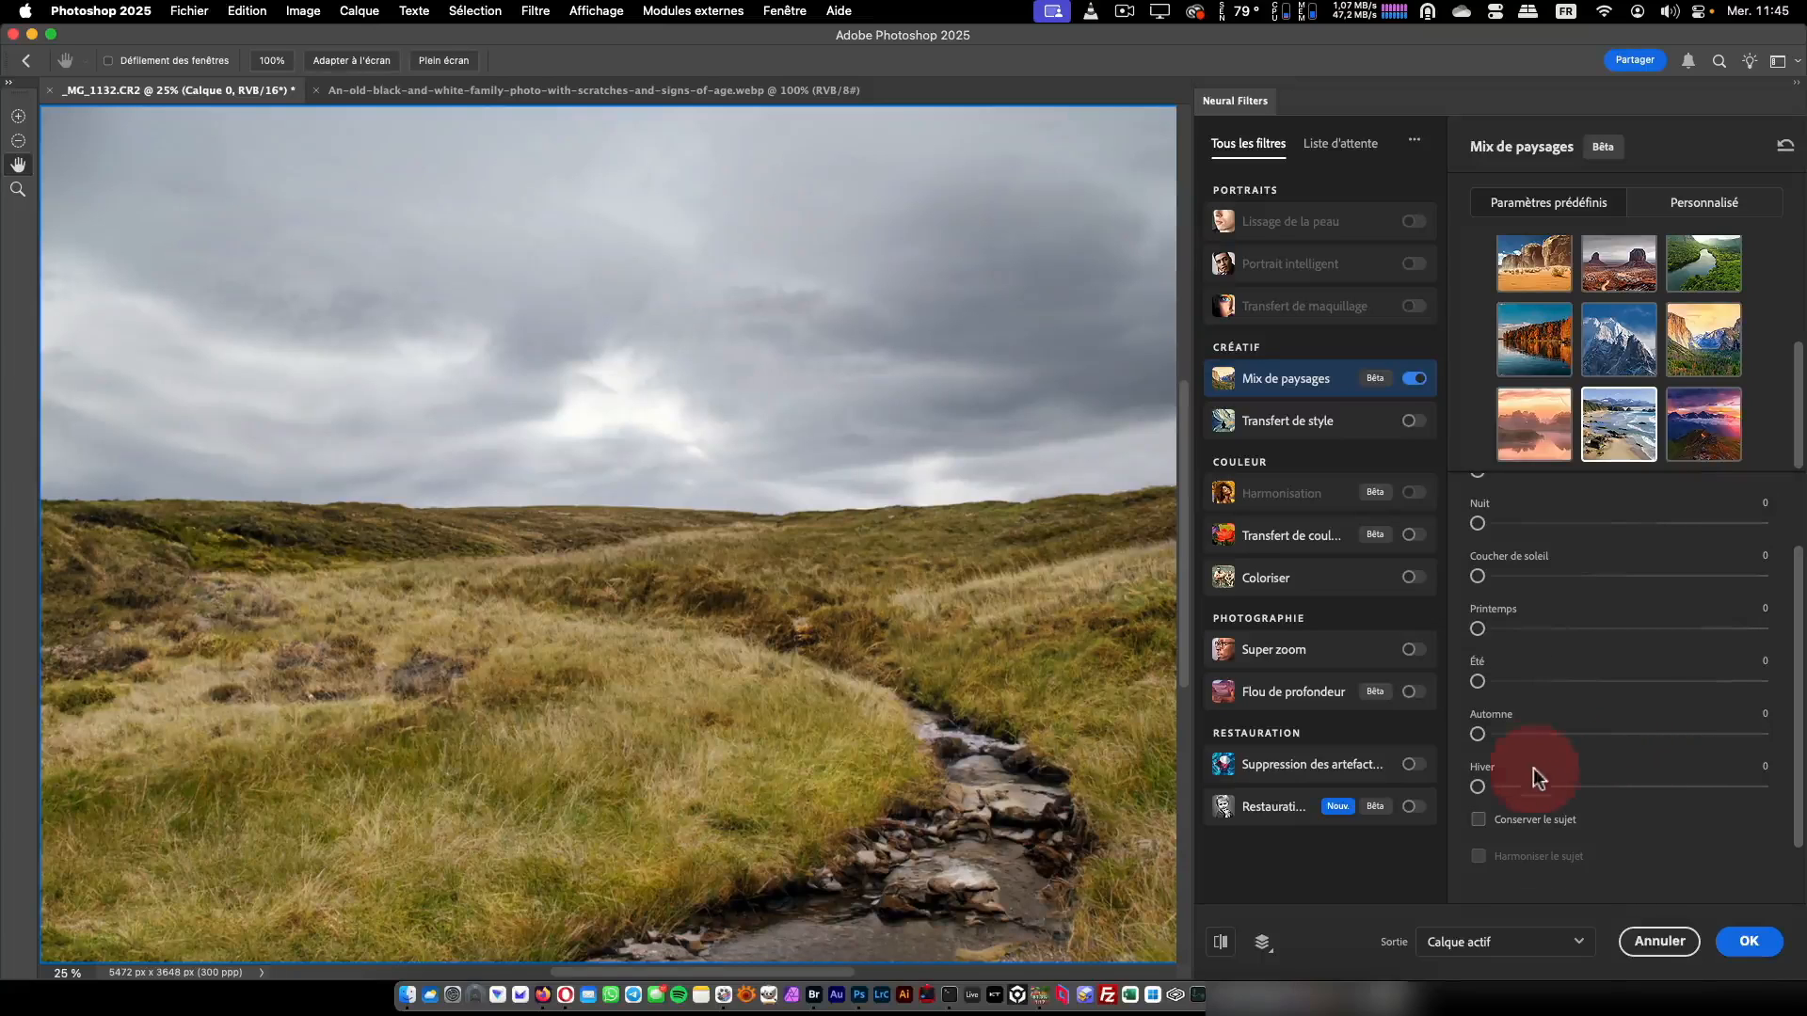
drag(1498, 732, 1713, 729)
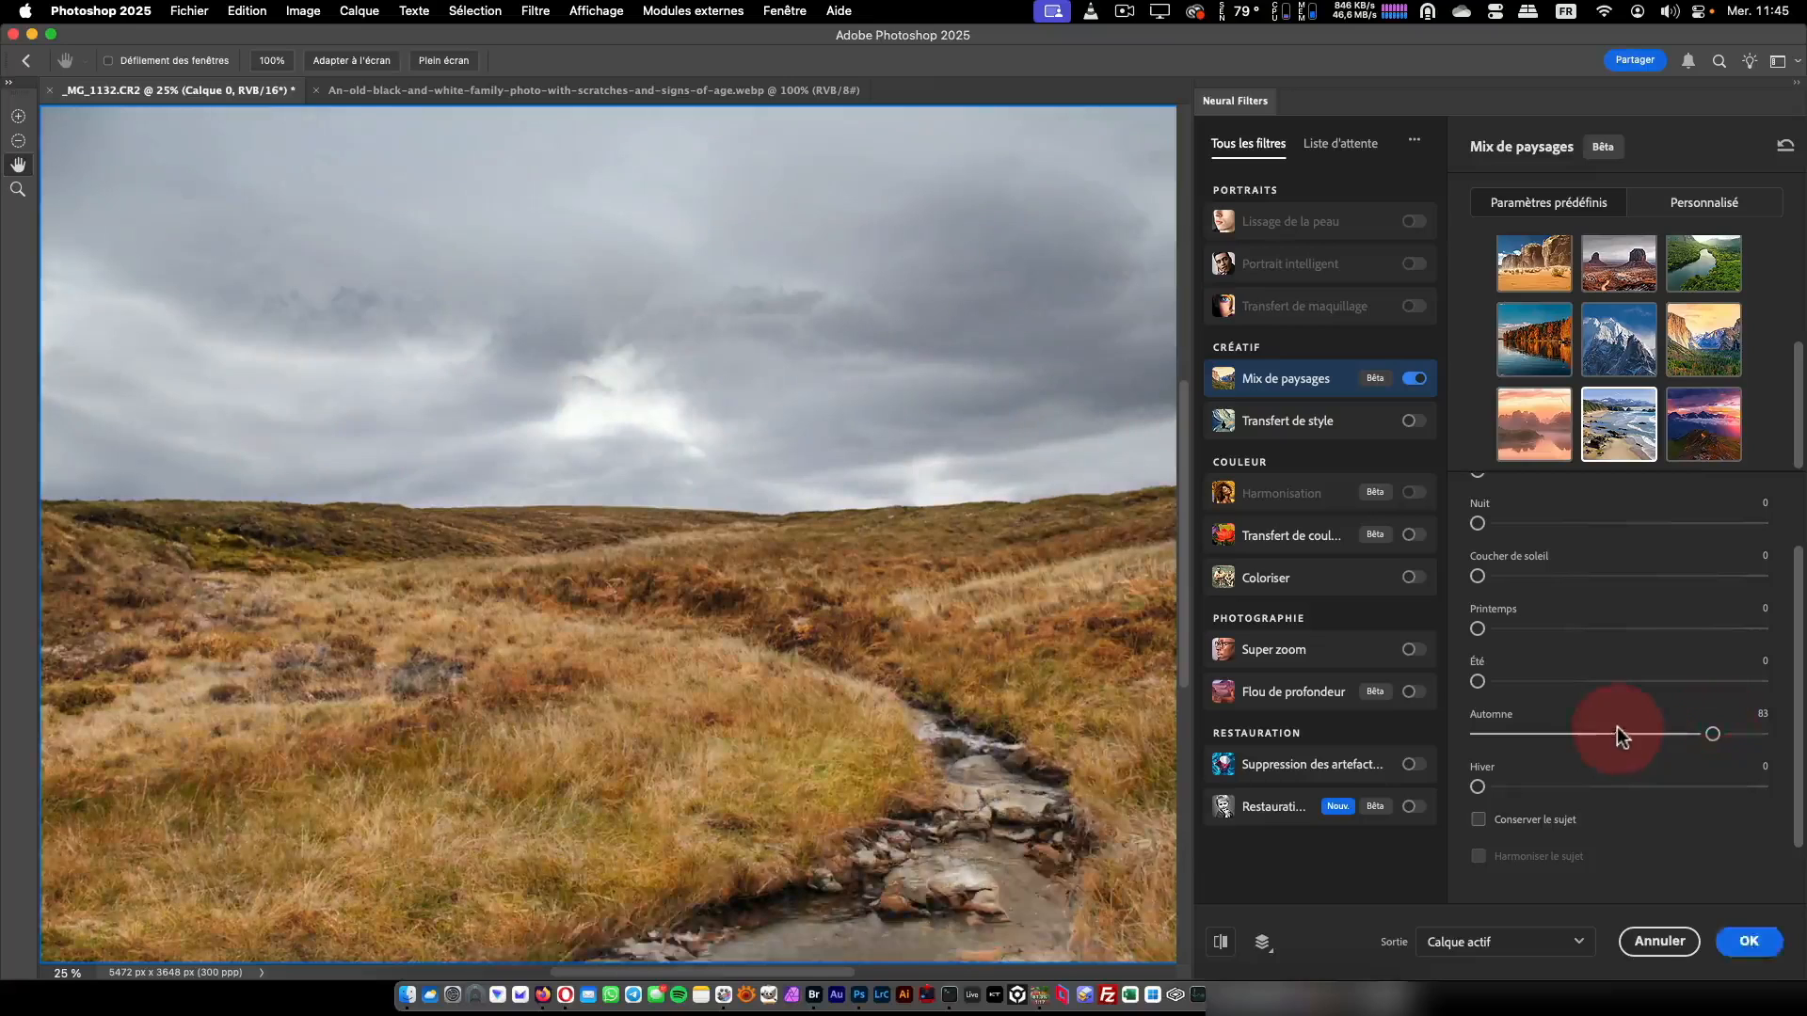
drag(1711, 732, 1692, 786)
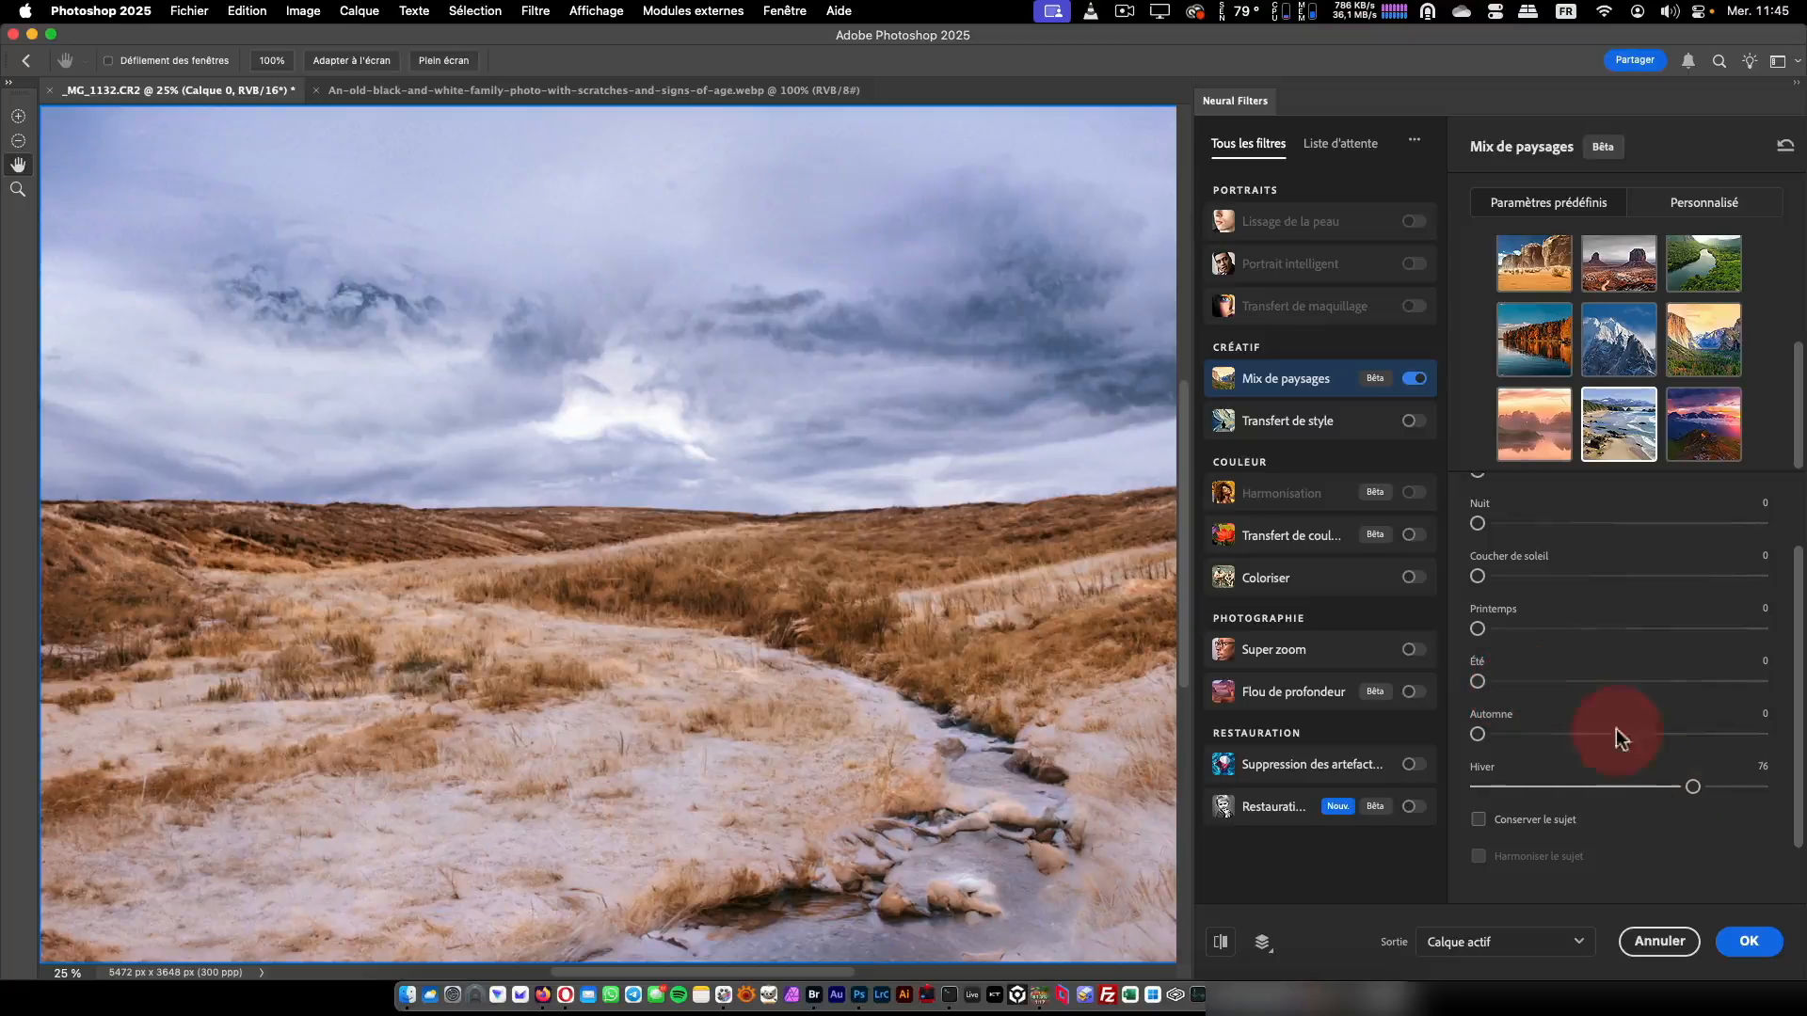
click(1413, 379)
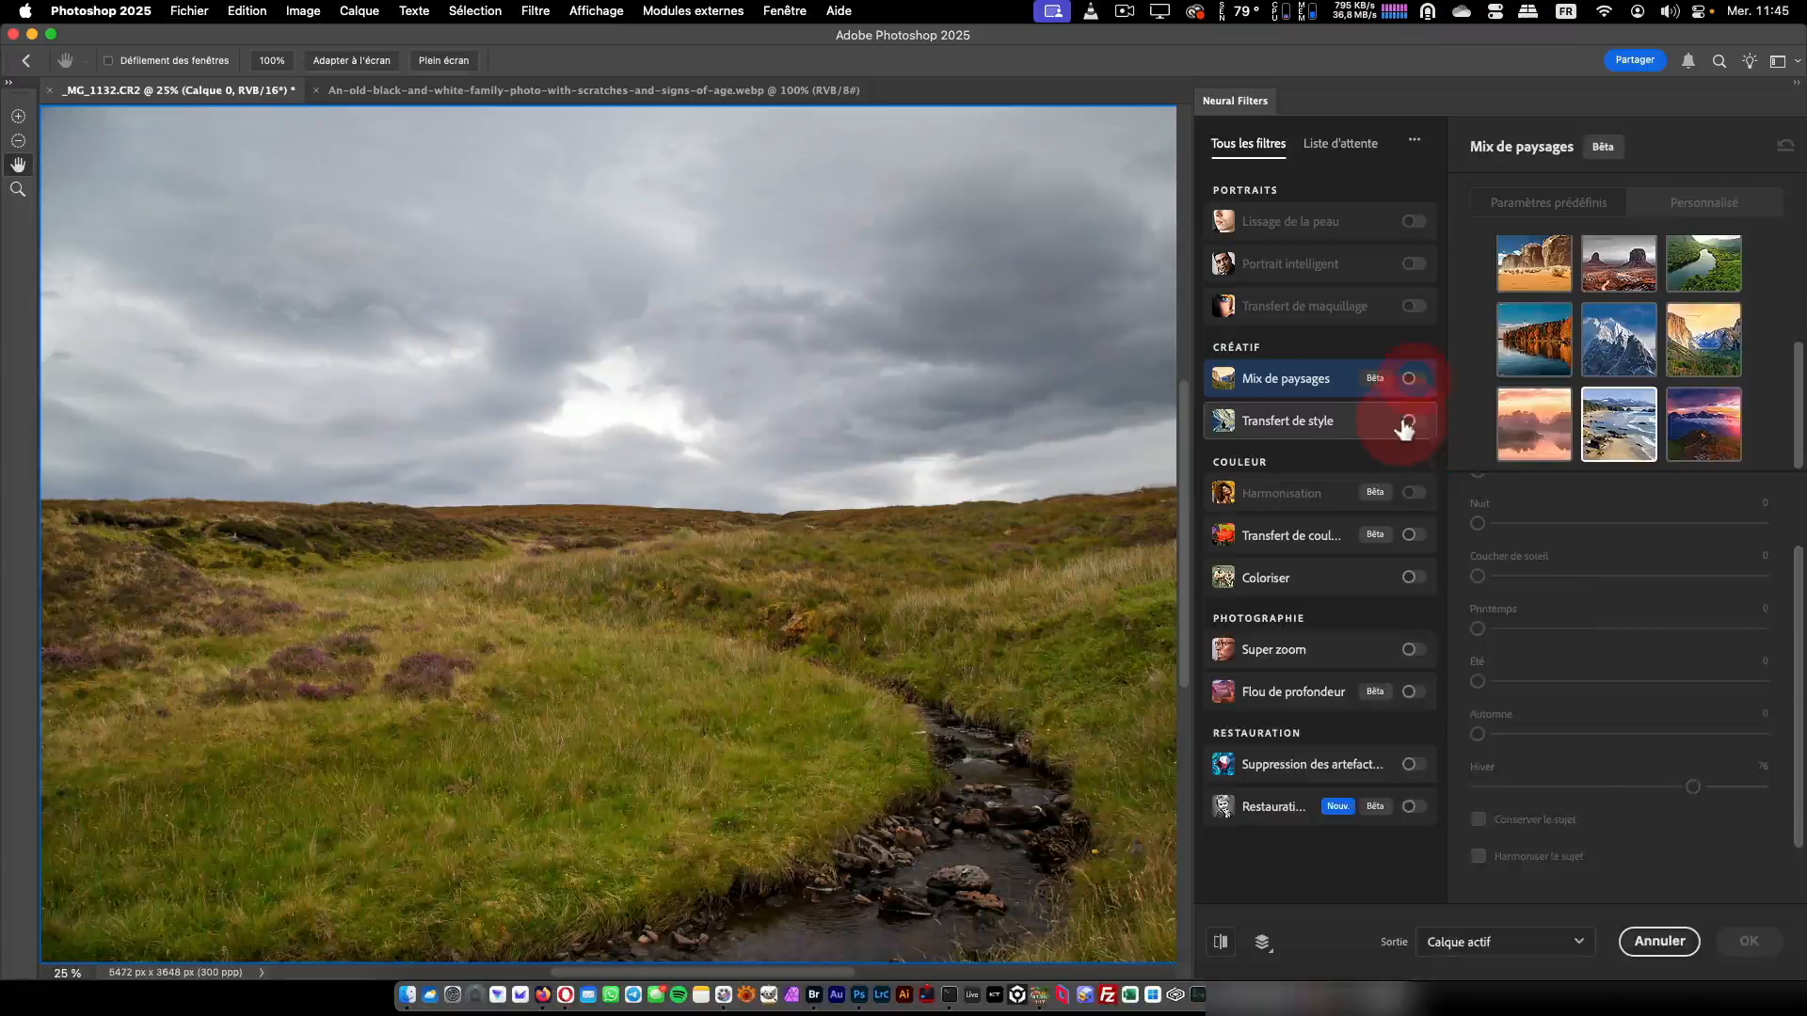
Apply Transfert de style with the green water-garden artist style, Opacité du style 72 and Intensité 10
click(1404, 429)
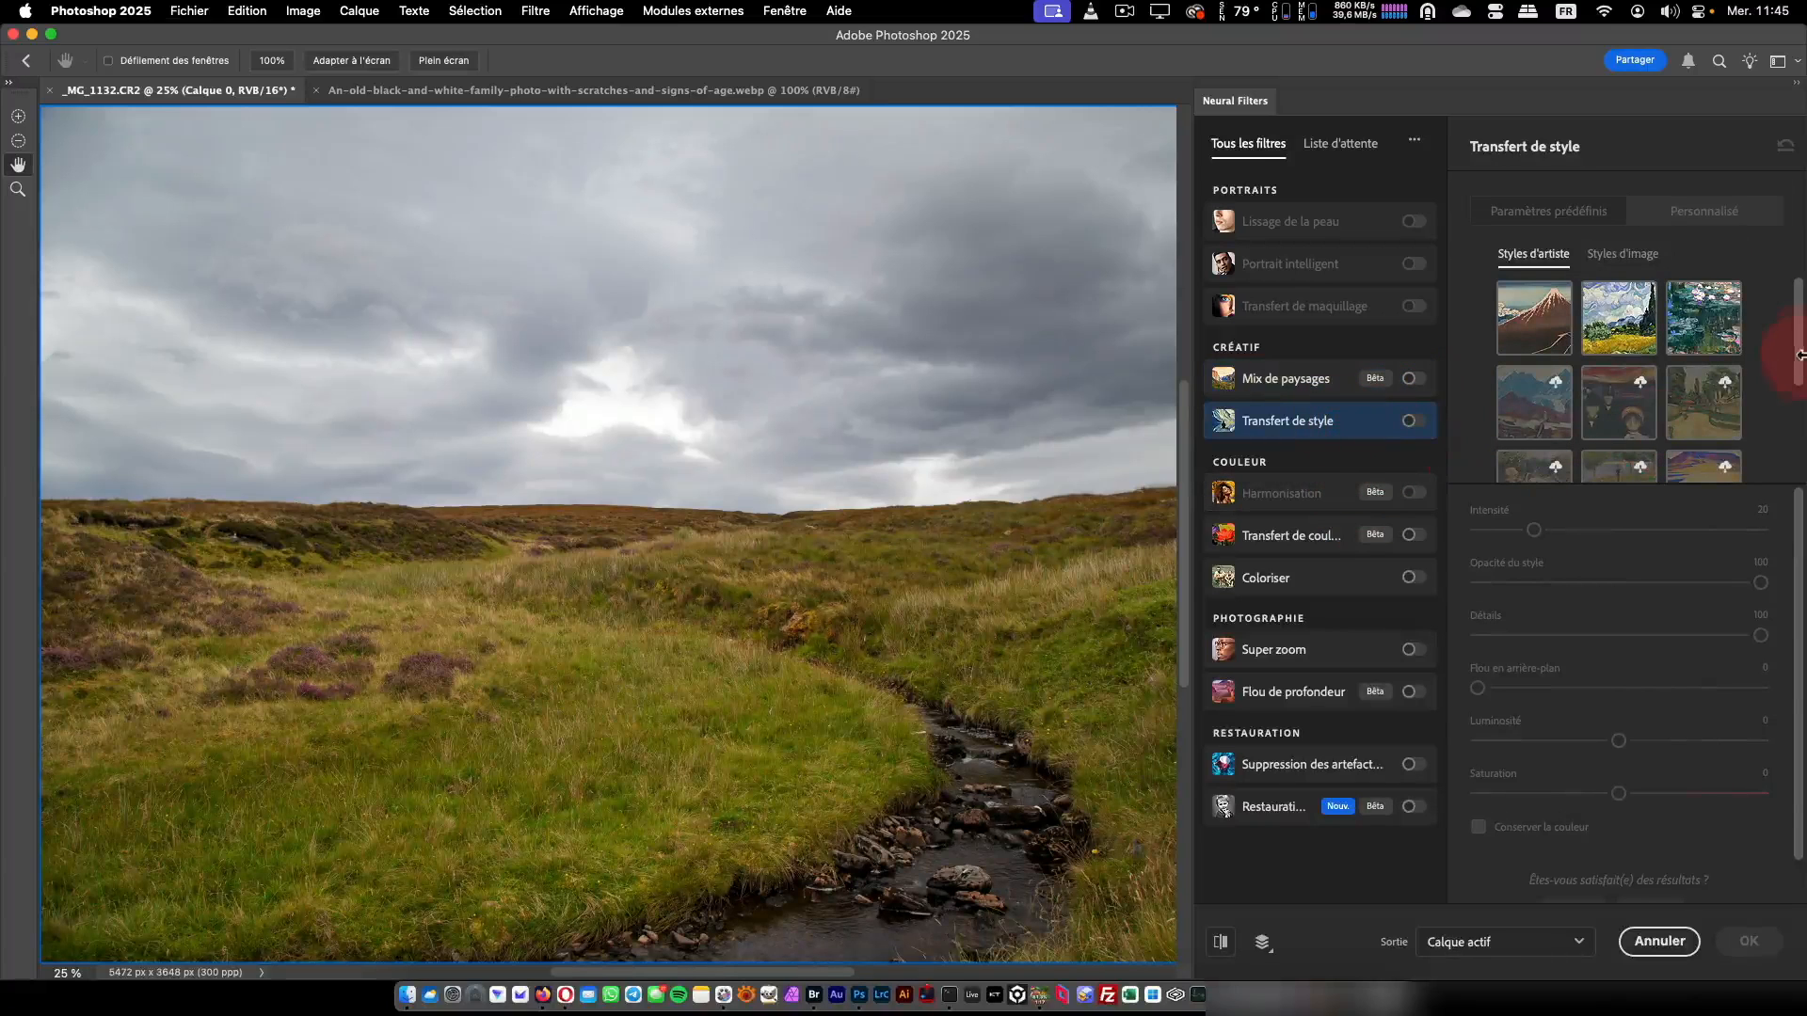
click(1708, 315)
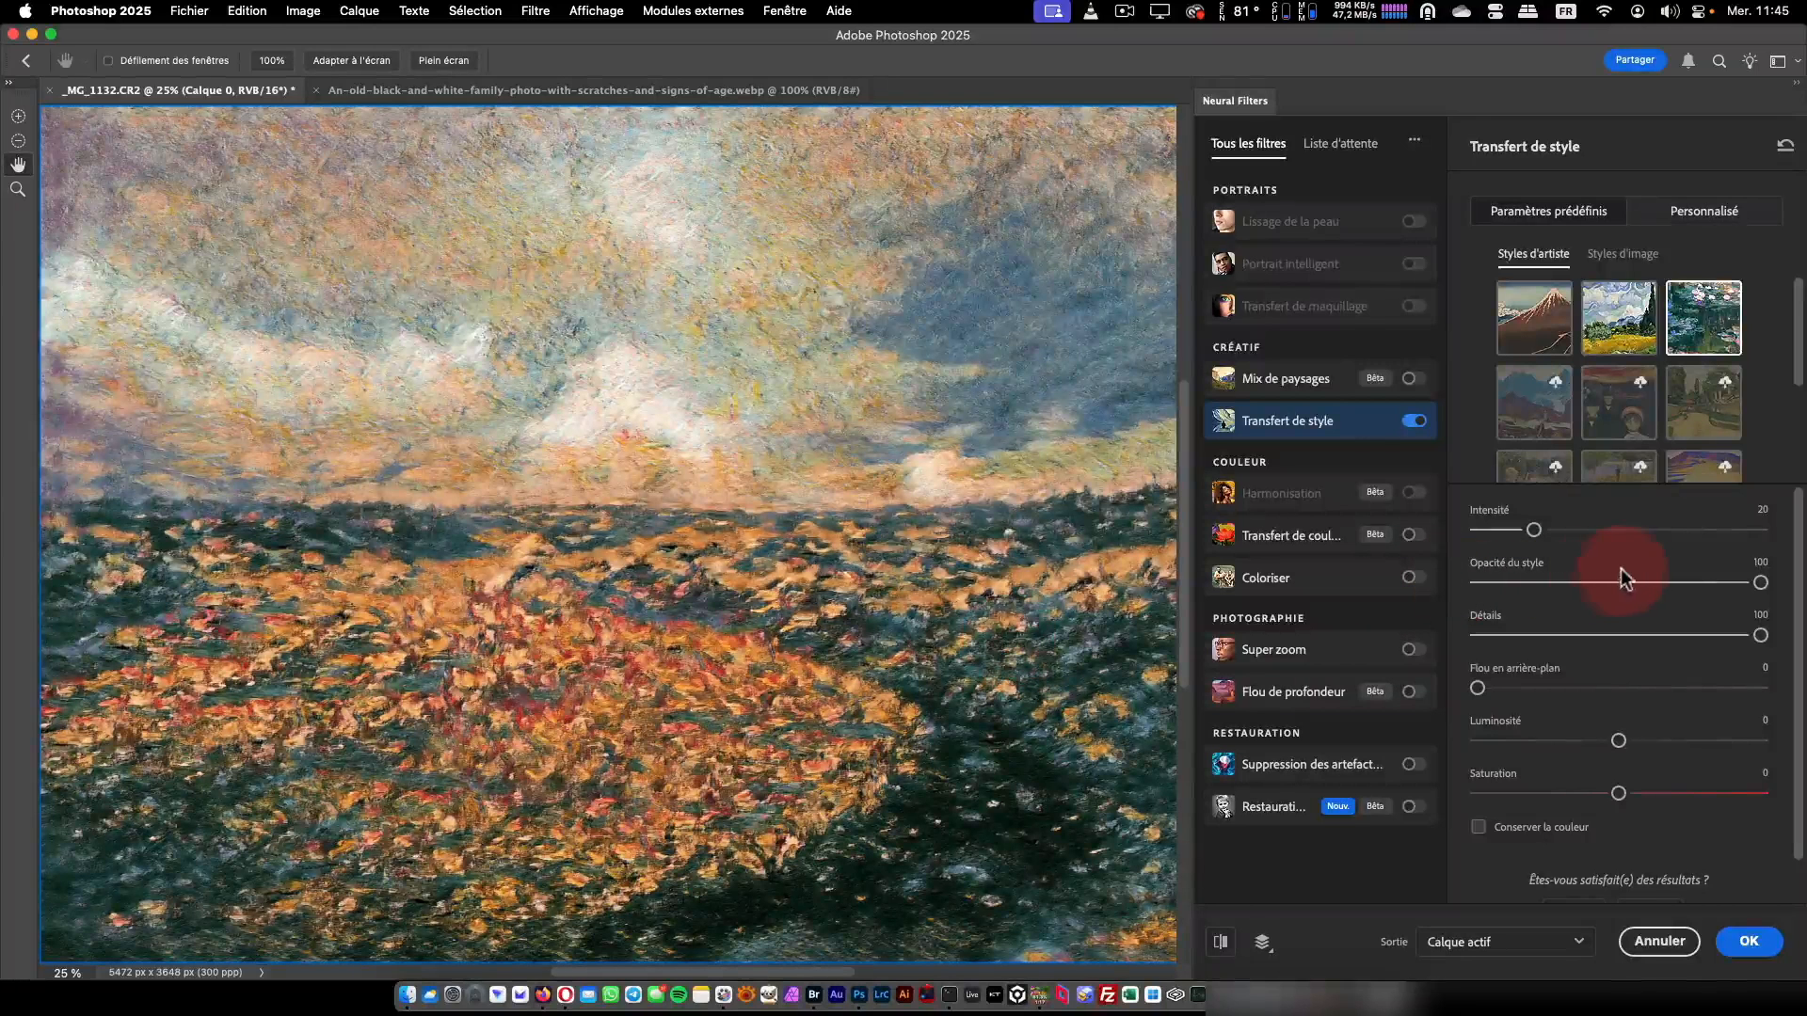
drag(1742, 588, 1681, 584)
drag(1544, 539, 1505, 546)
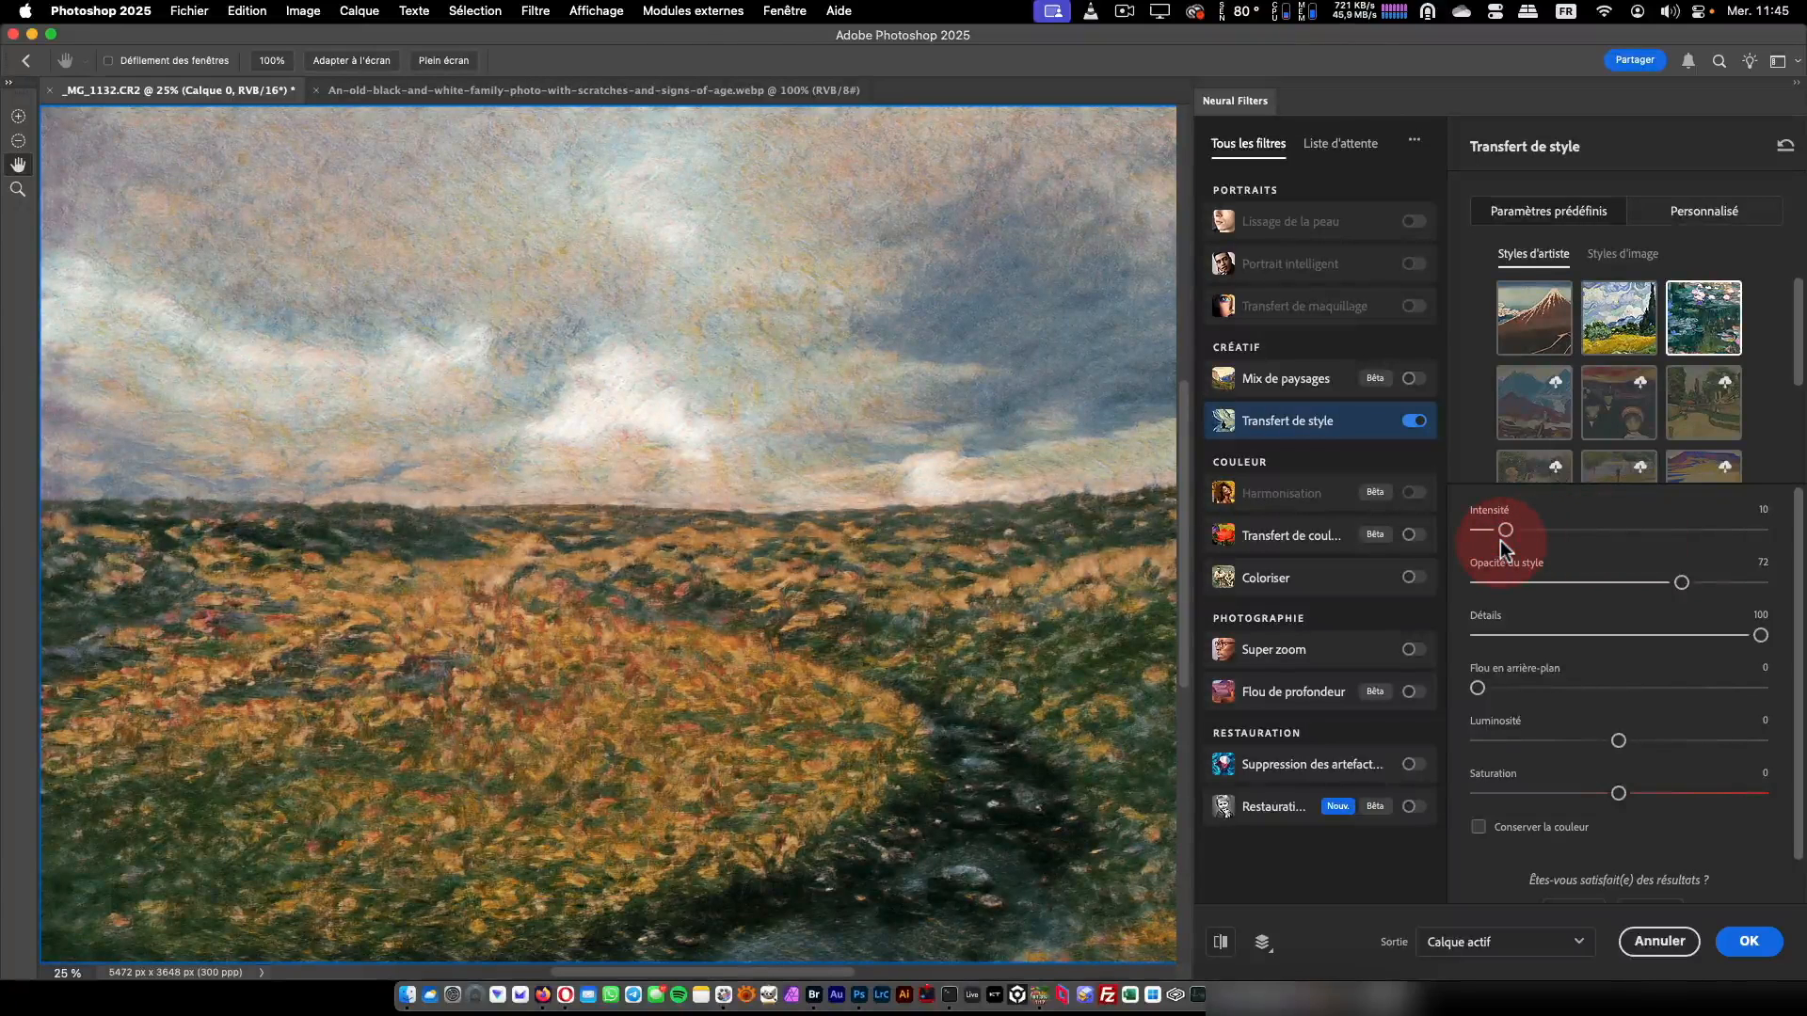
Switch to the red mountain artist style and set Intensité to 9
click(1546, 334)
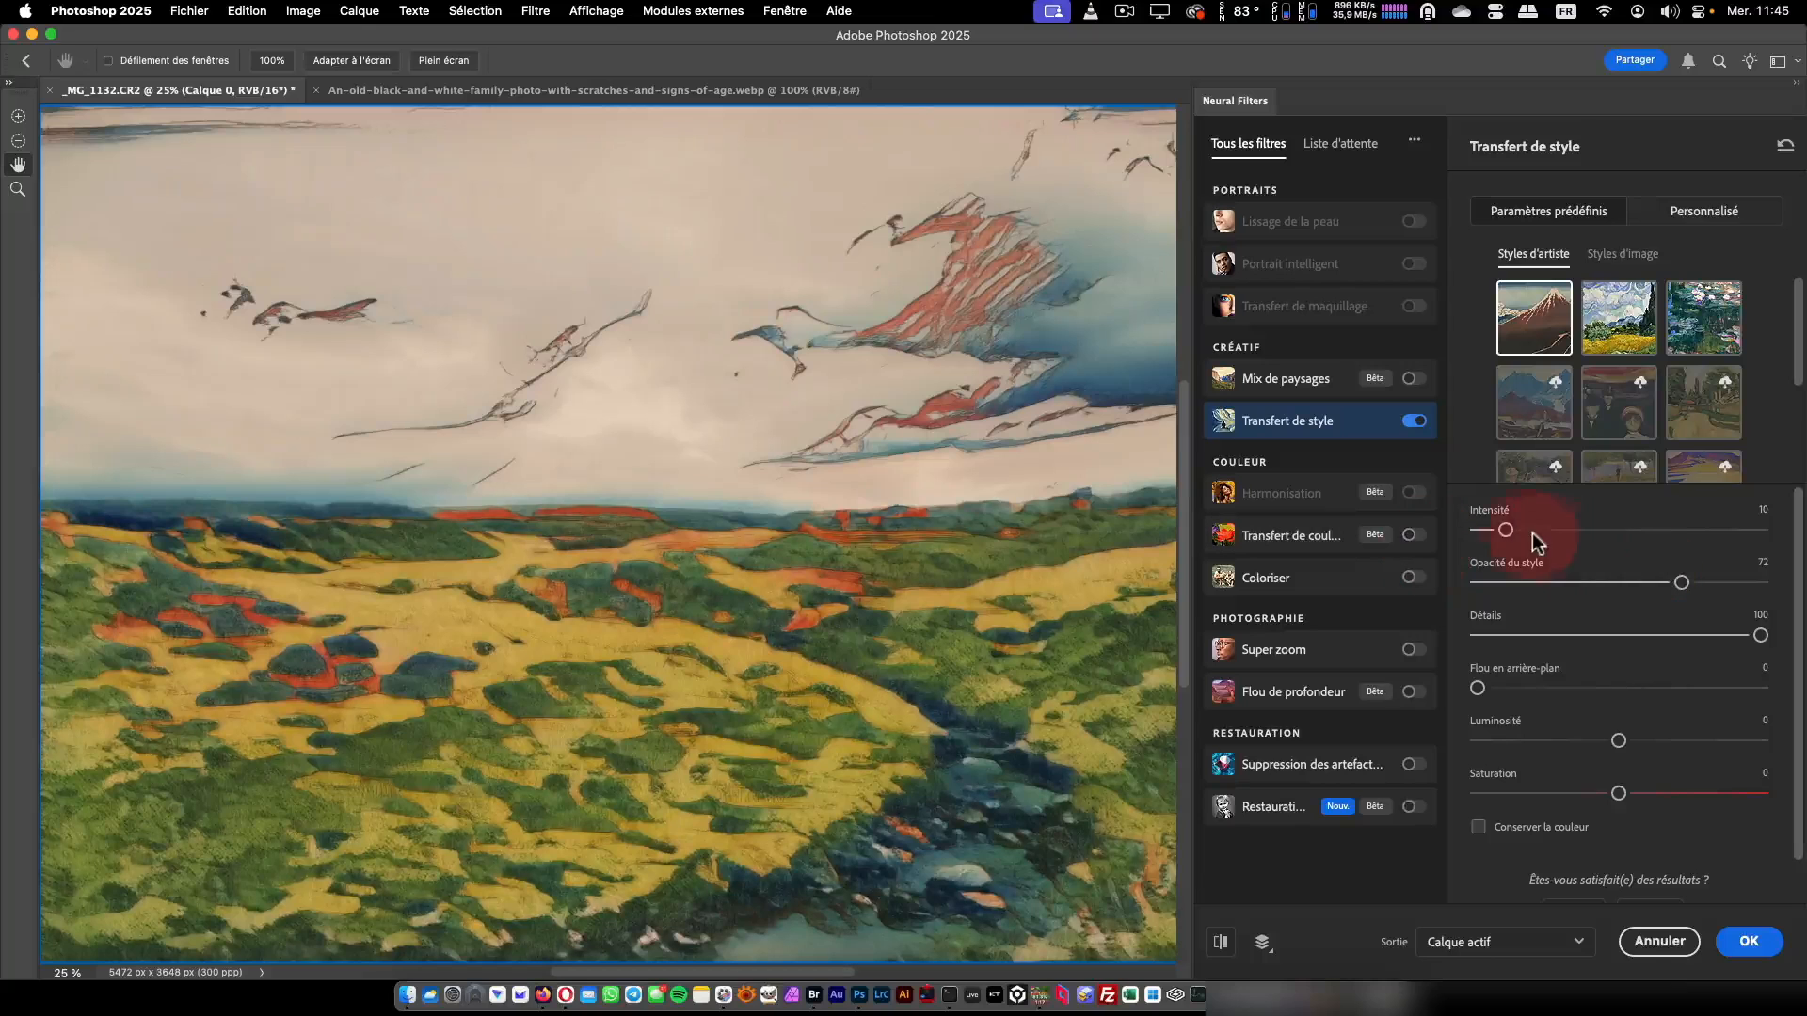
drag(1505, 530, 1503, 529)
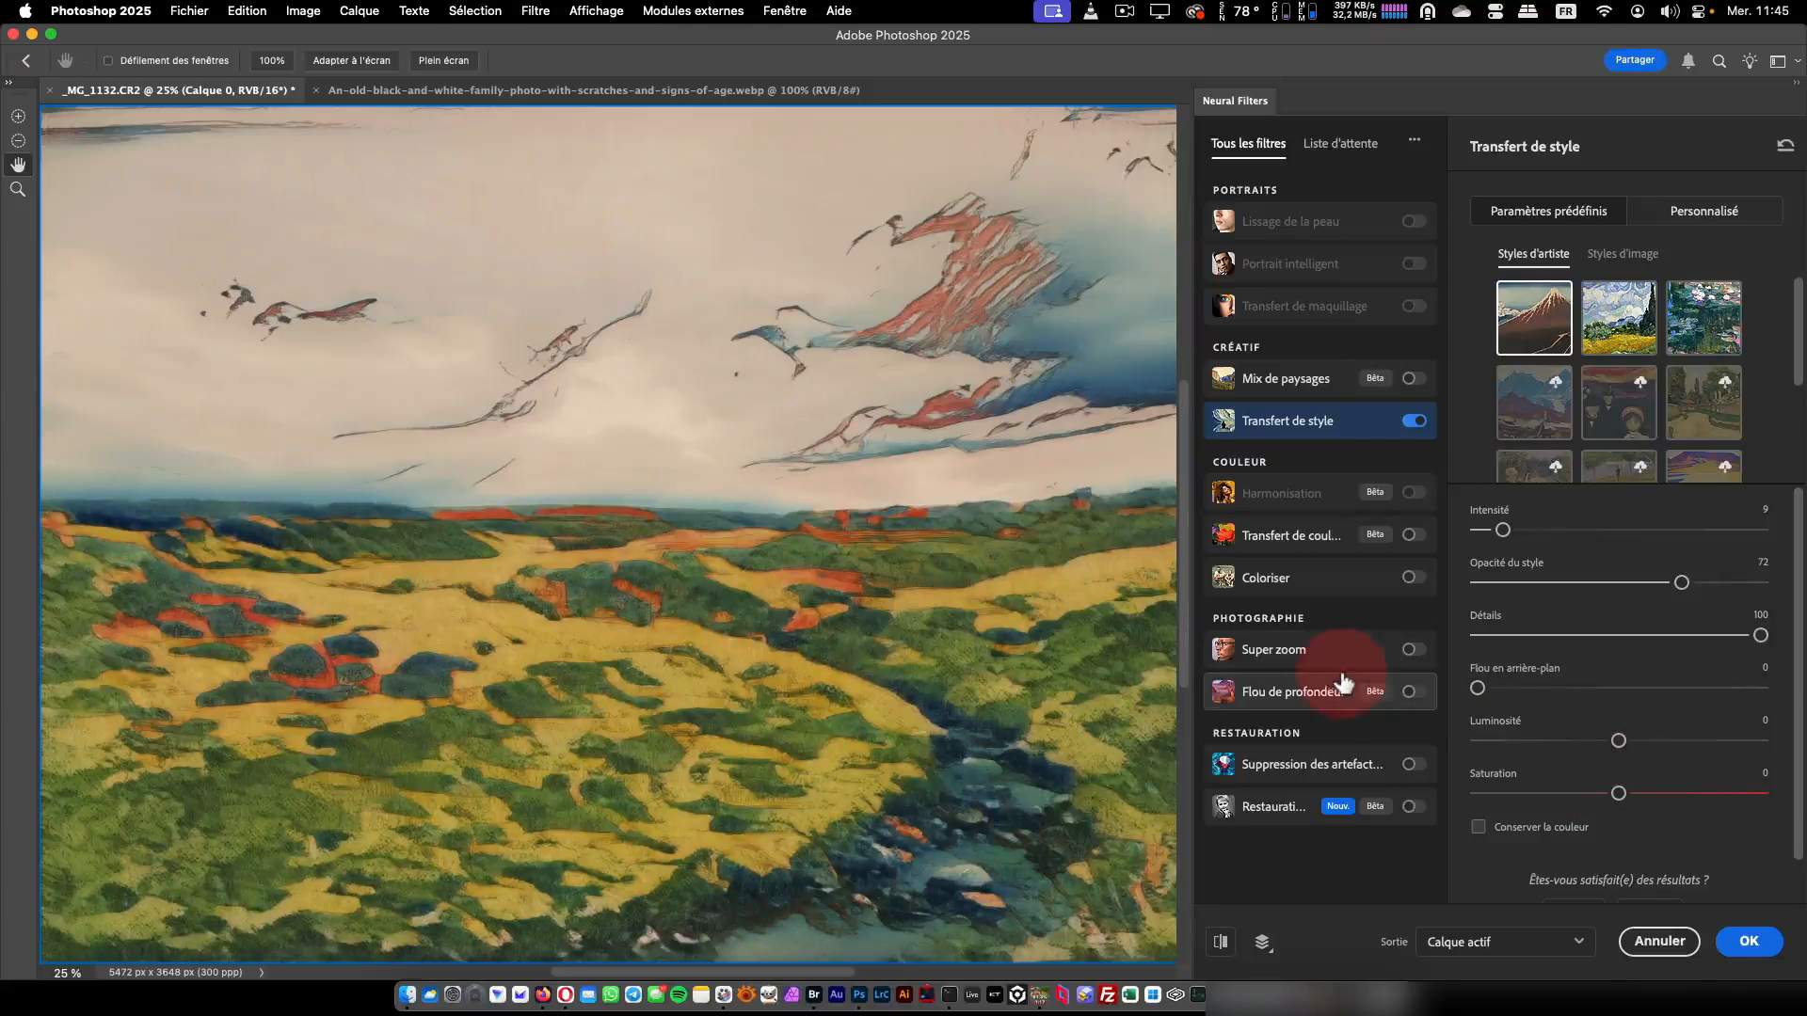
Download and try the garden painting artist style, and switch to the yellow and purple landscape style
drag(1795, 376, 1803, 416)
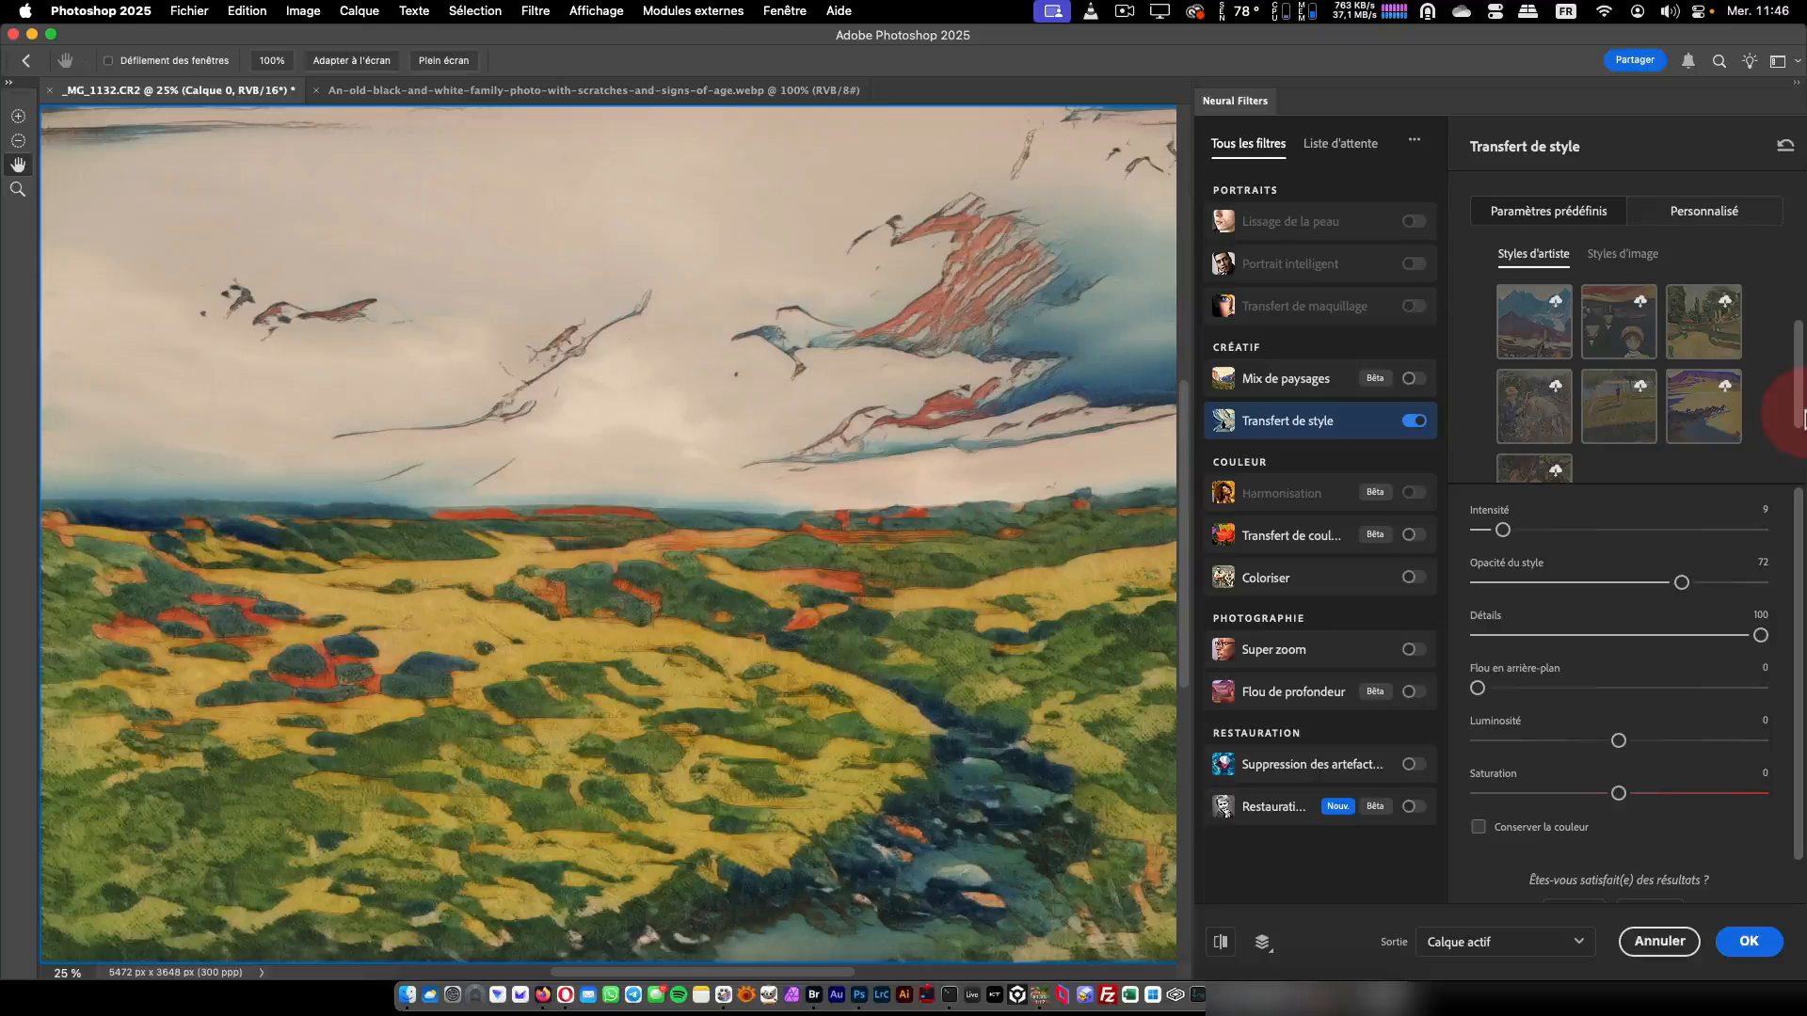
click(1535, 409)
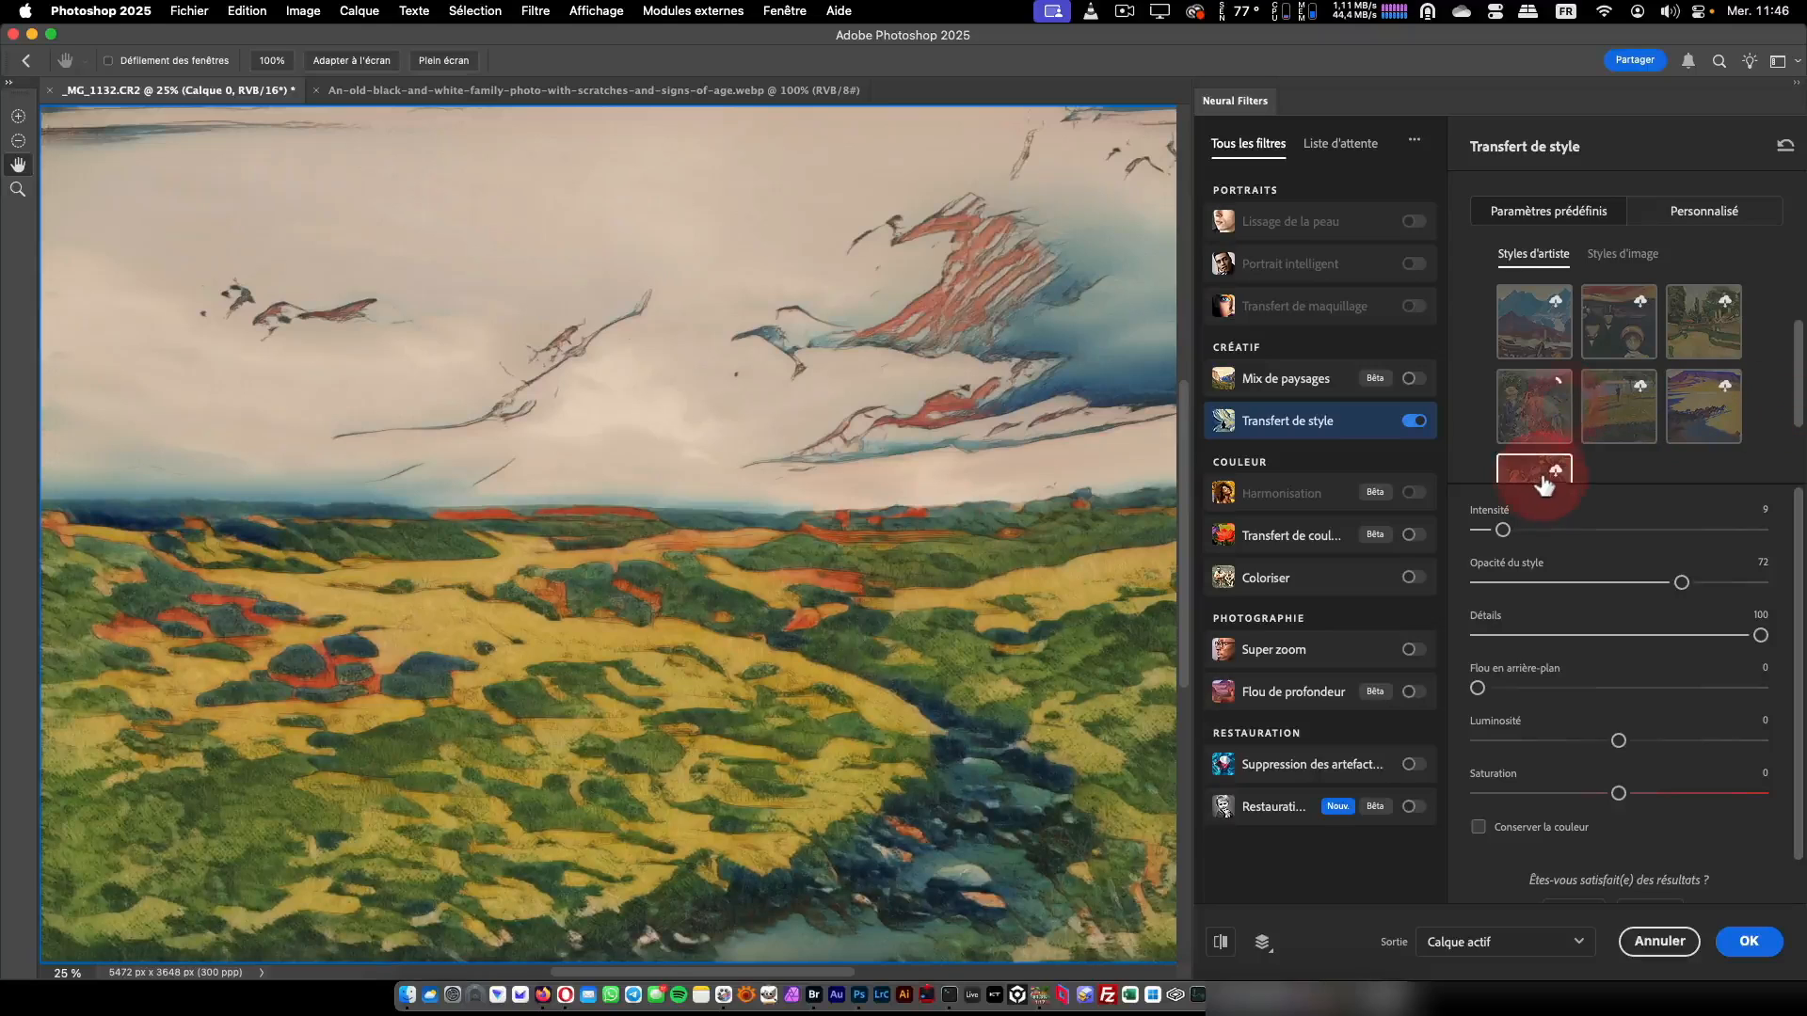
click(1536, 404)
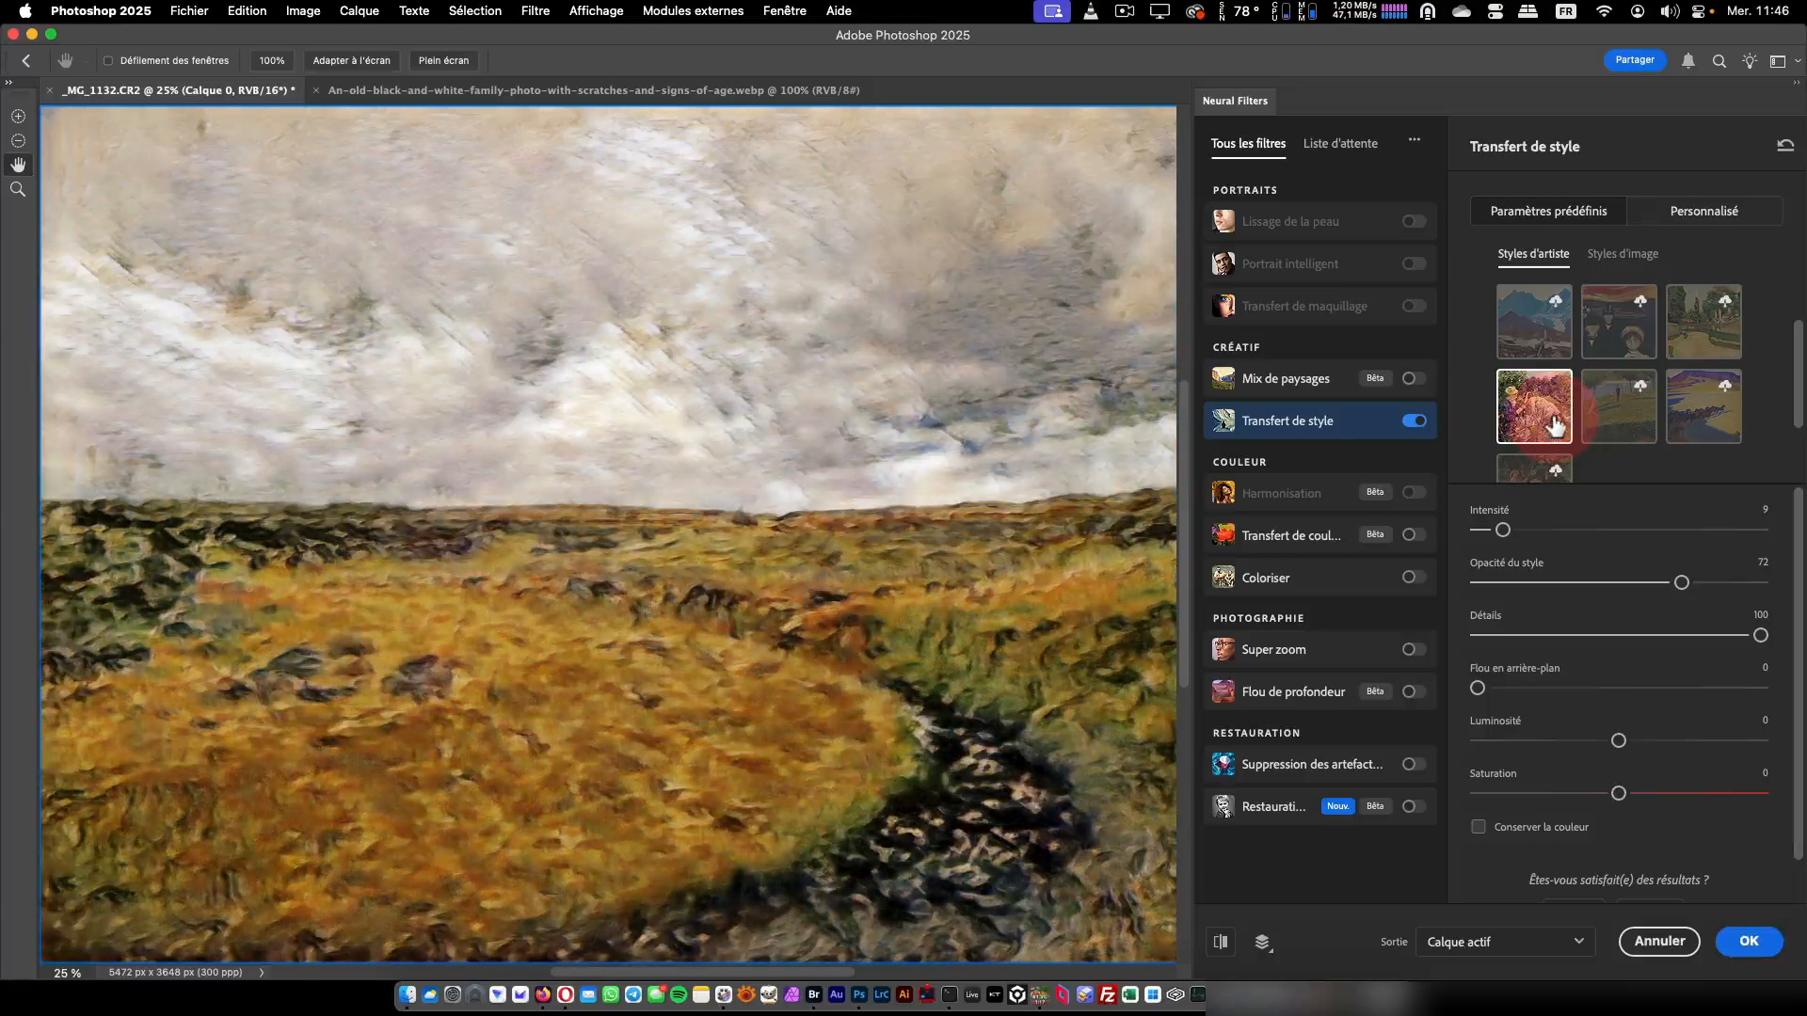
click(1685, 428)
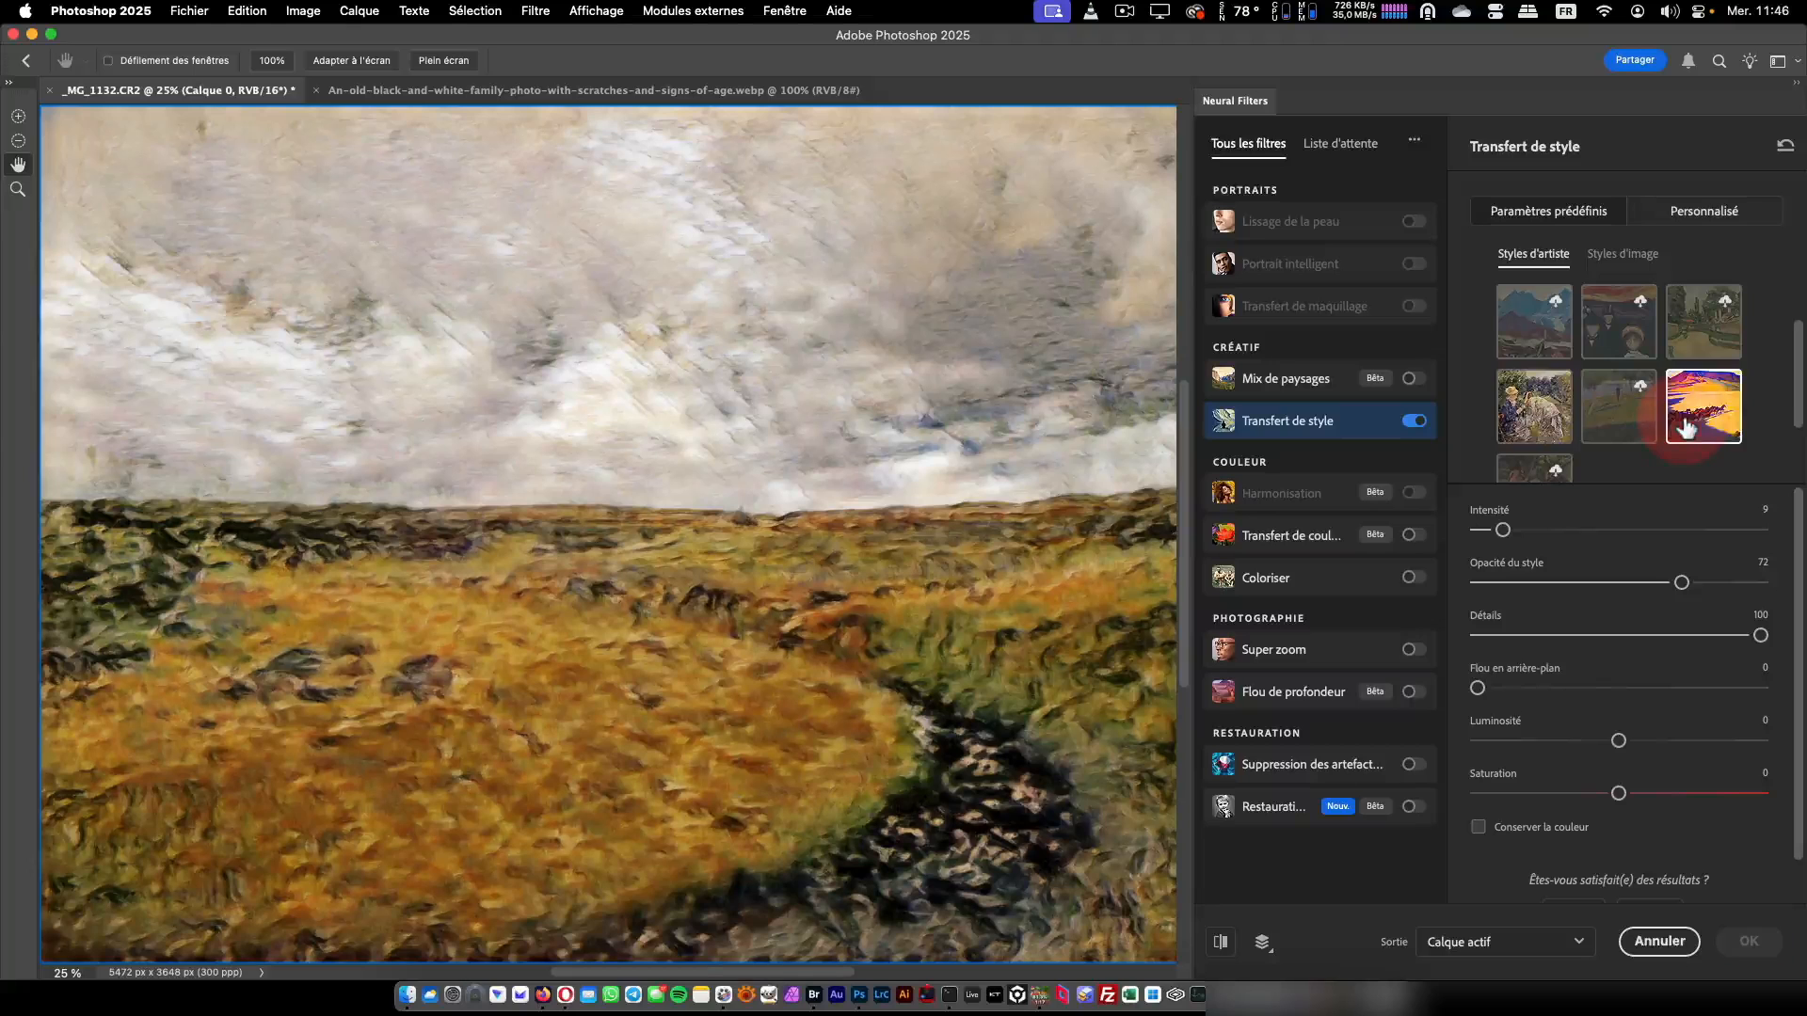
Try two Styles d'image in Transfert de style: the straw-hat portrait painting, and the black, white and green abstract
click(1624, 256)
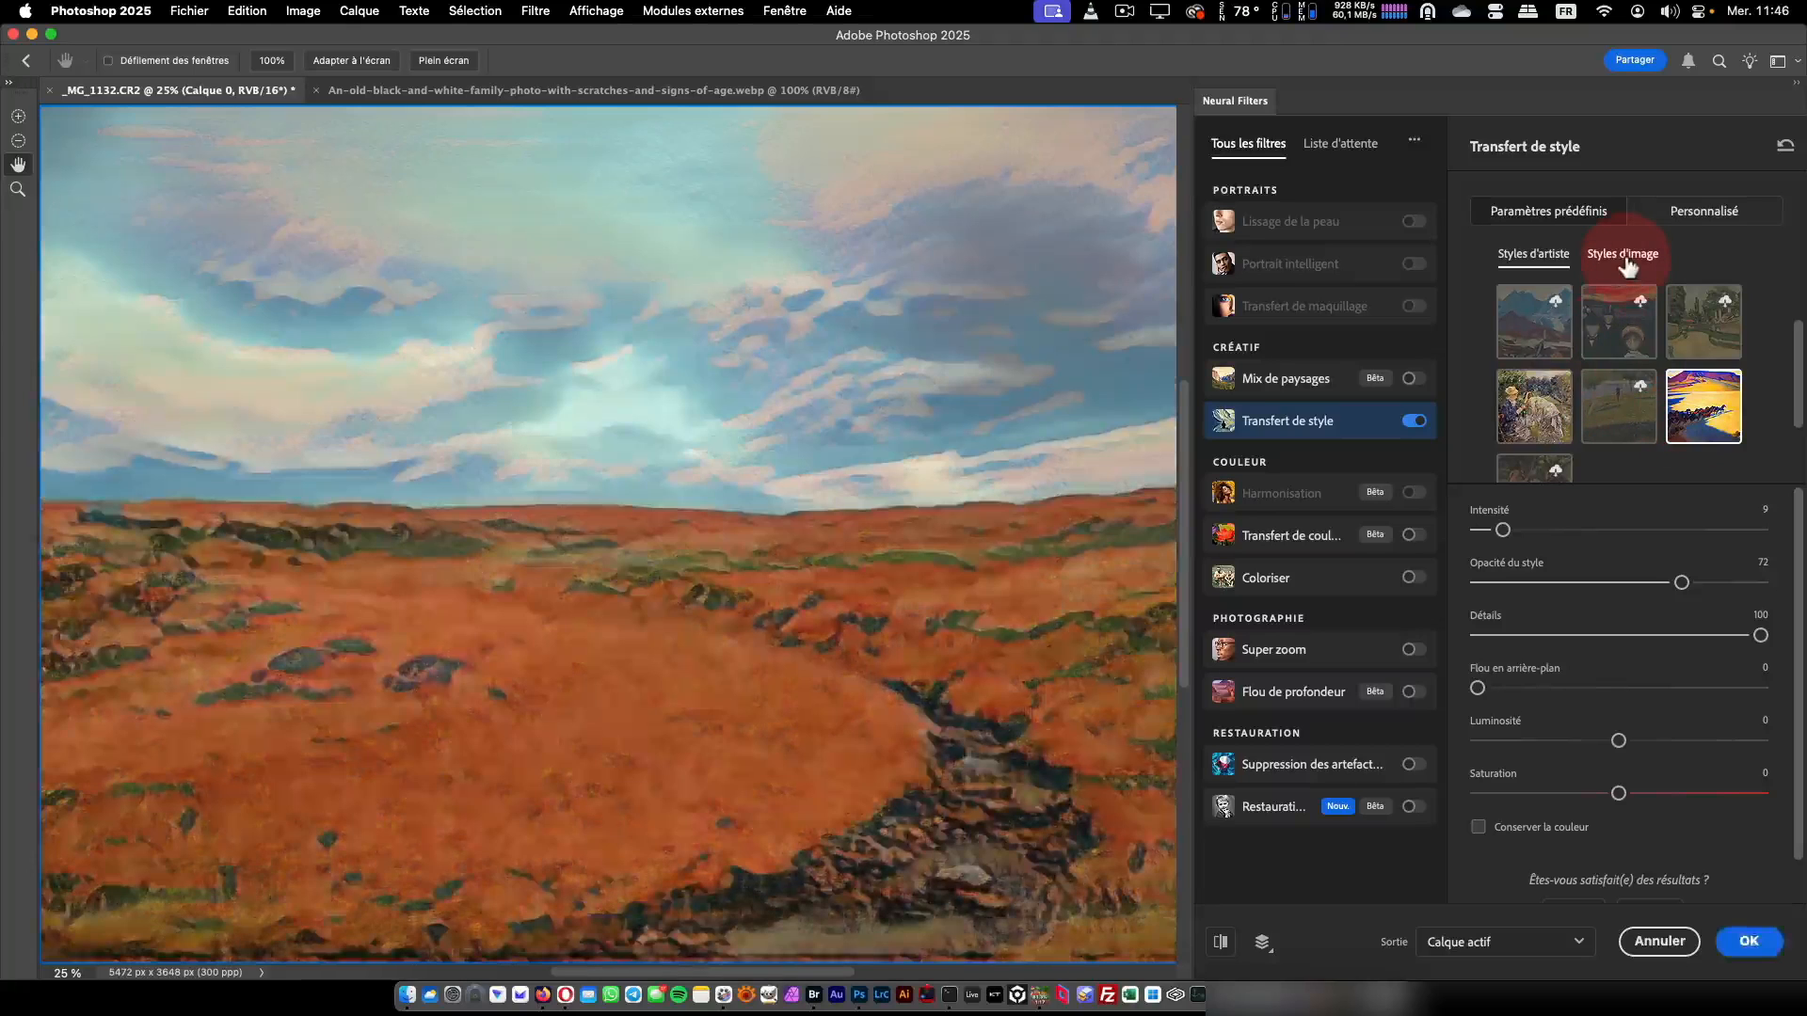
drag(1797, 324, 1797, 358)
click(1700, 344)
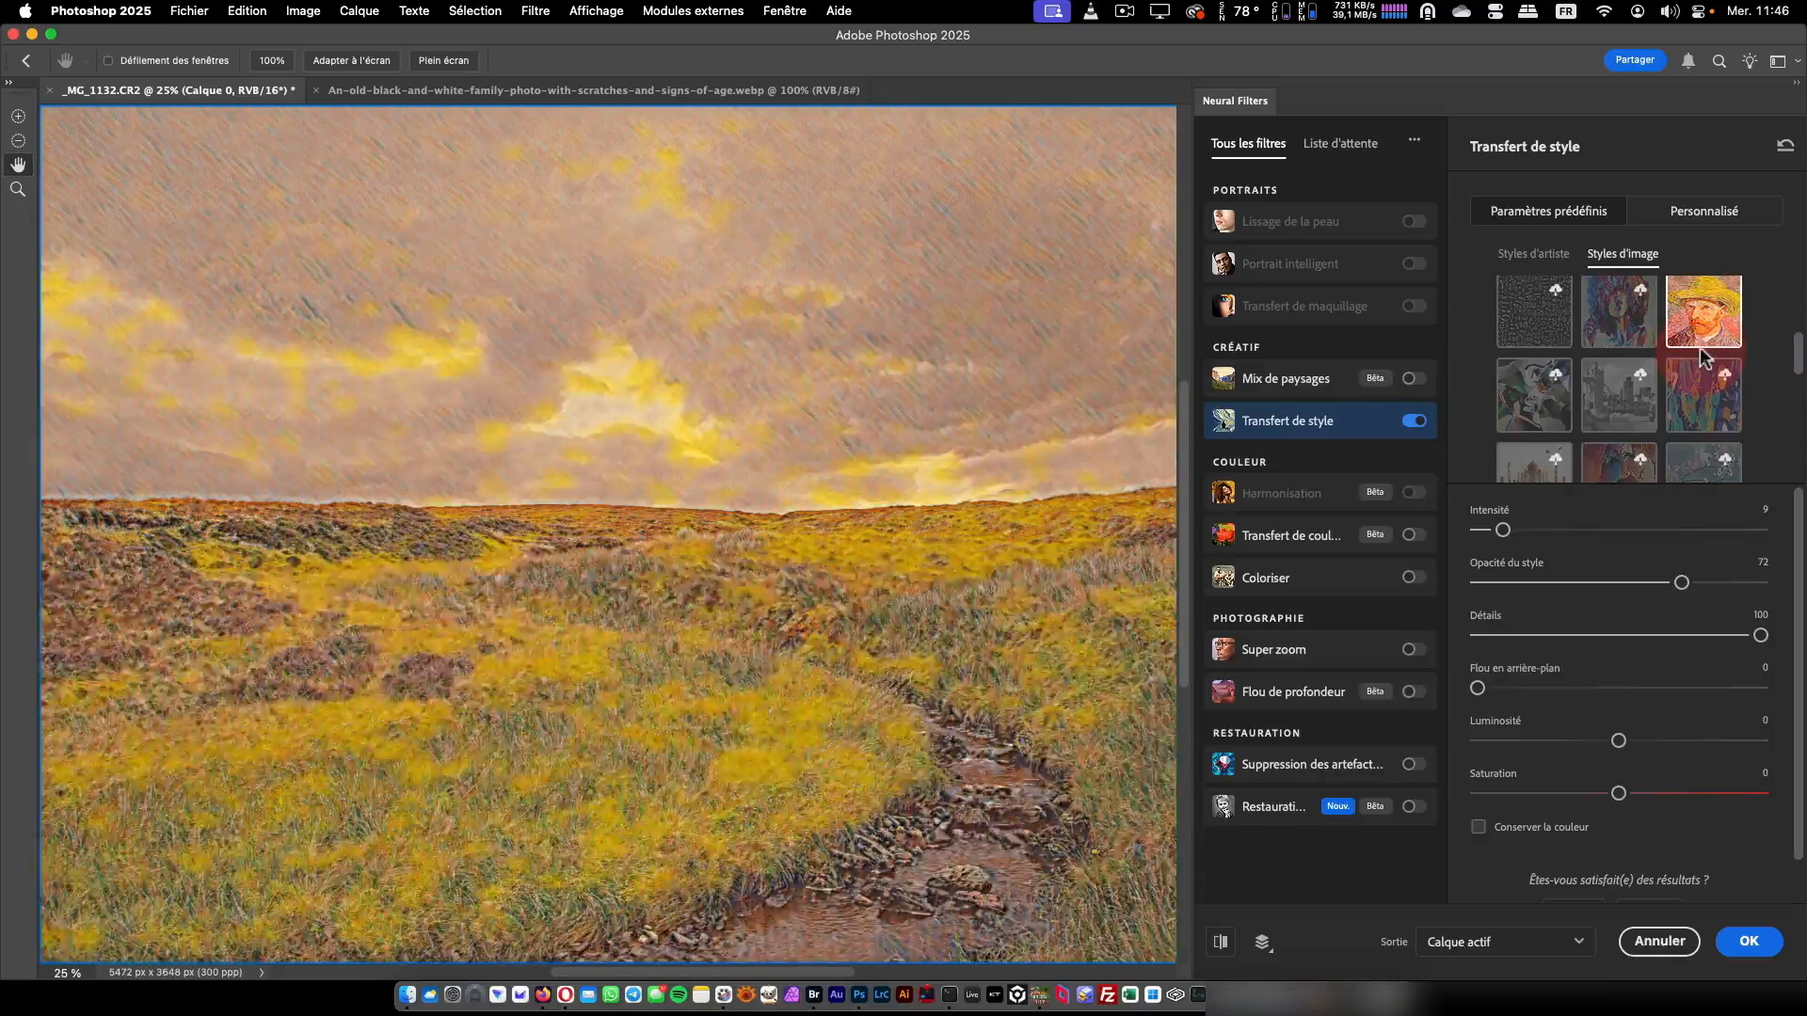
click(1528, 403)
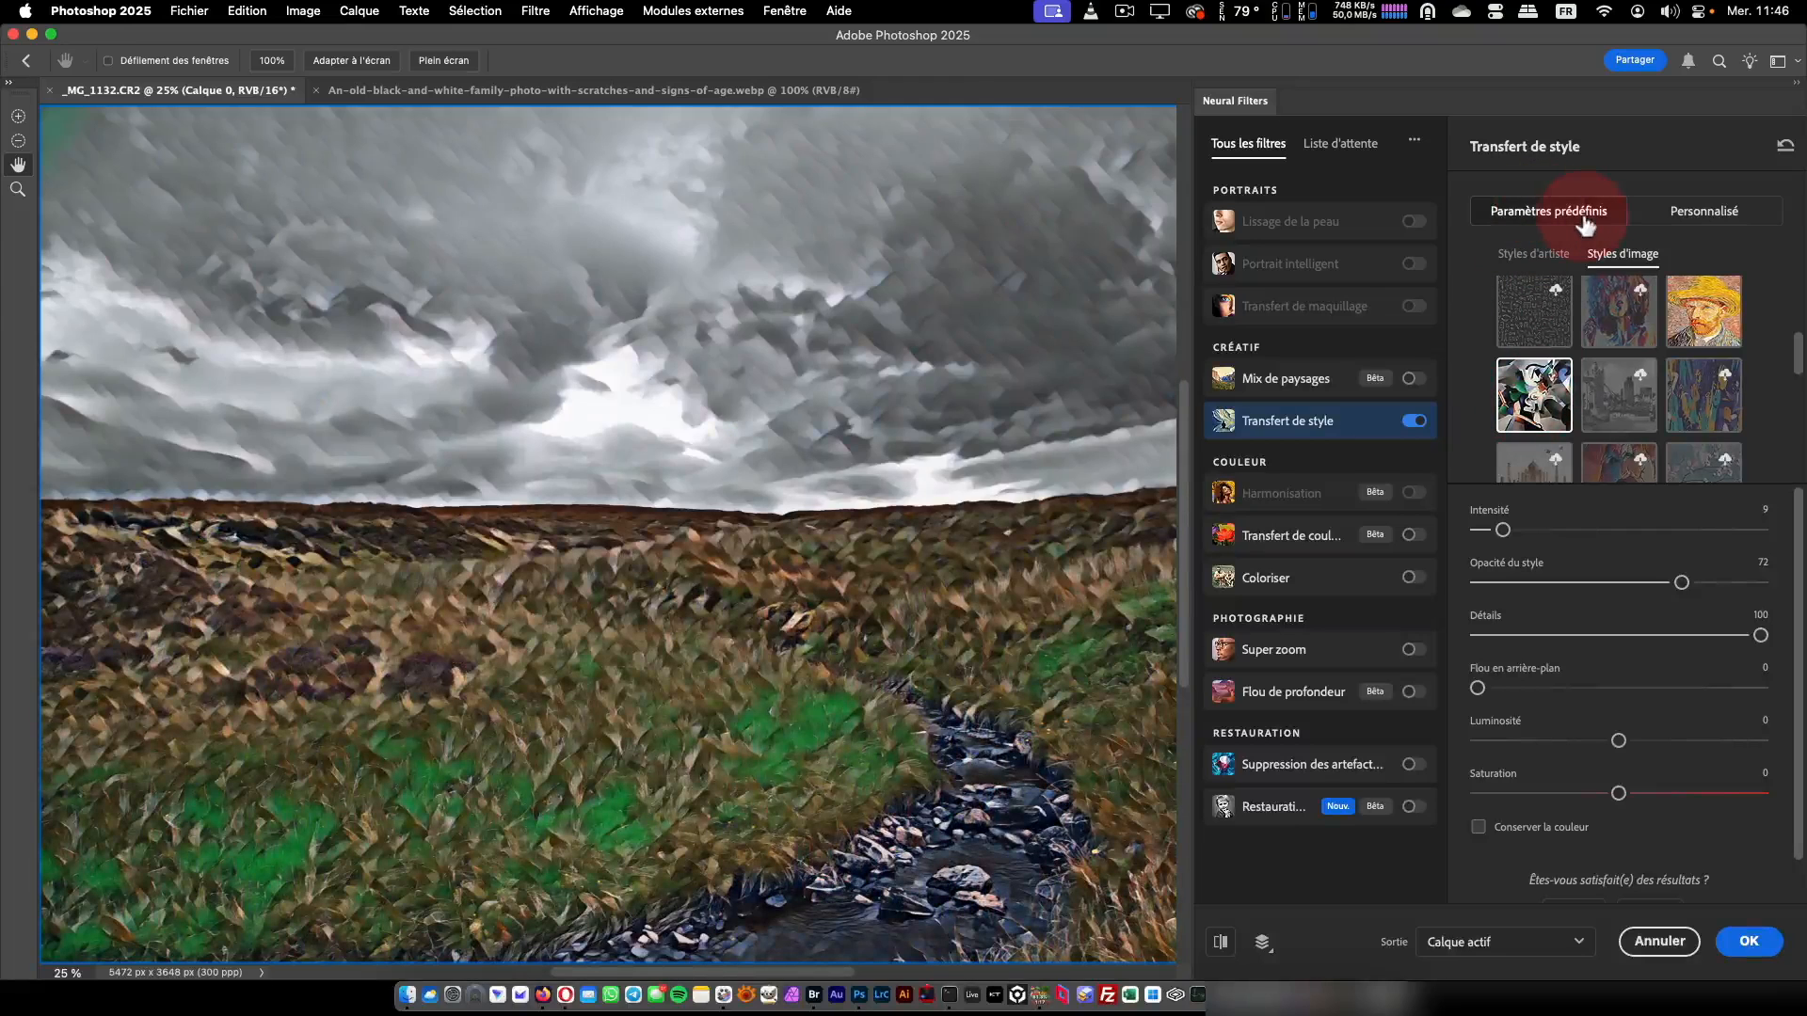
Examine the Personnalisé reference image choices of Transfert de style and the descriptions of the colour filters
click(1679, 210)
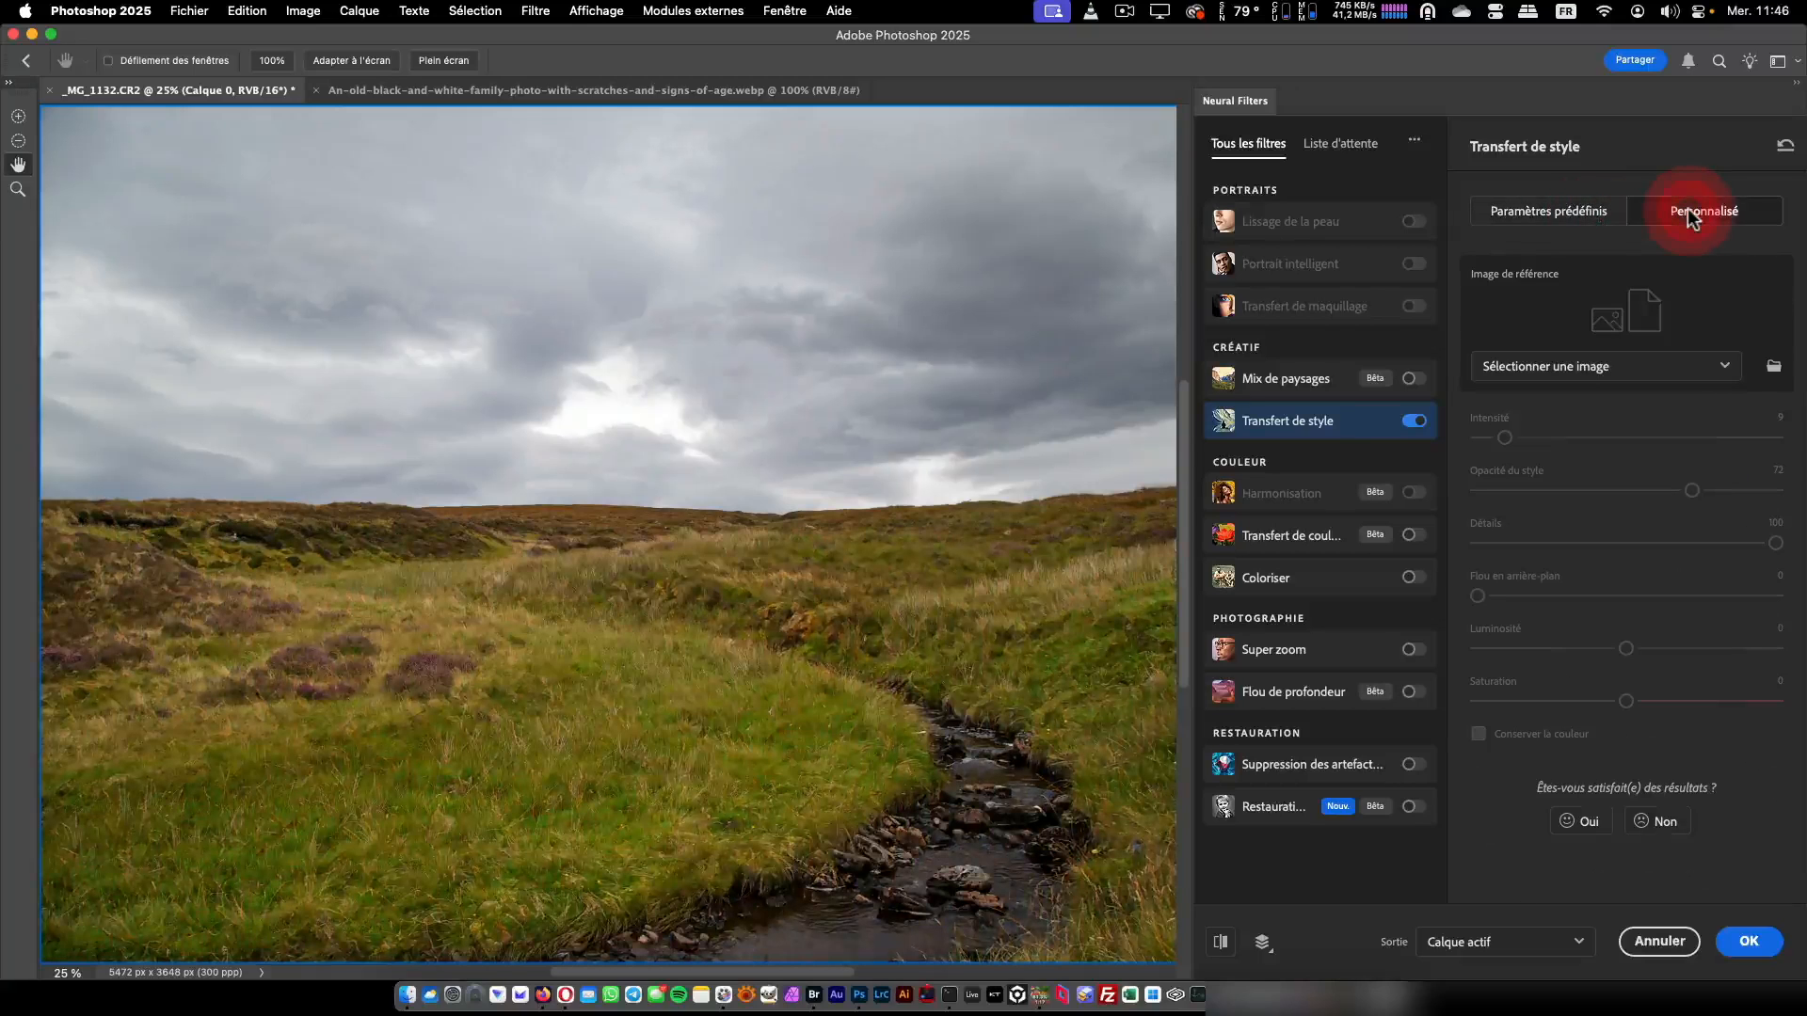
click(1678, 365)
click(1679, 363)
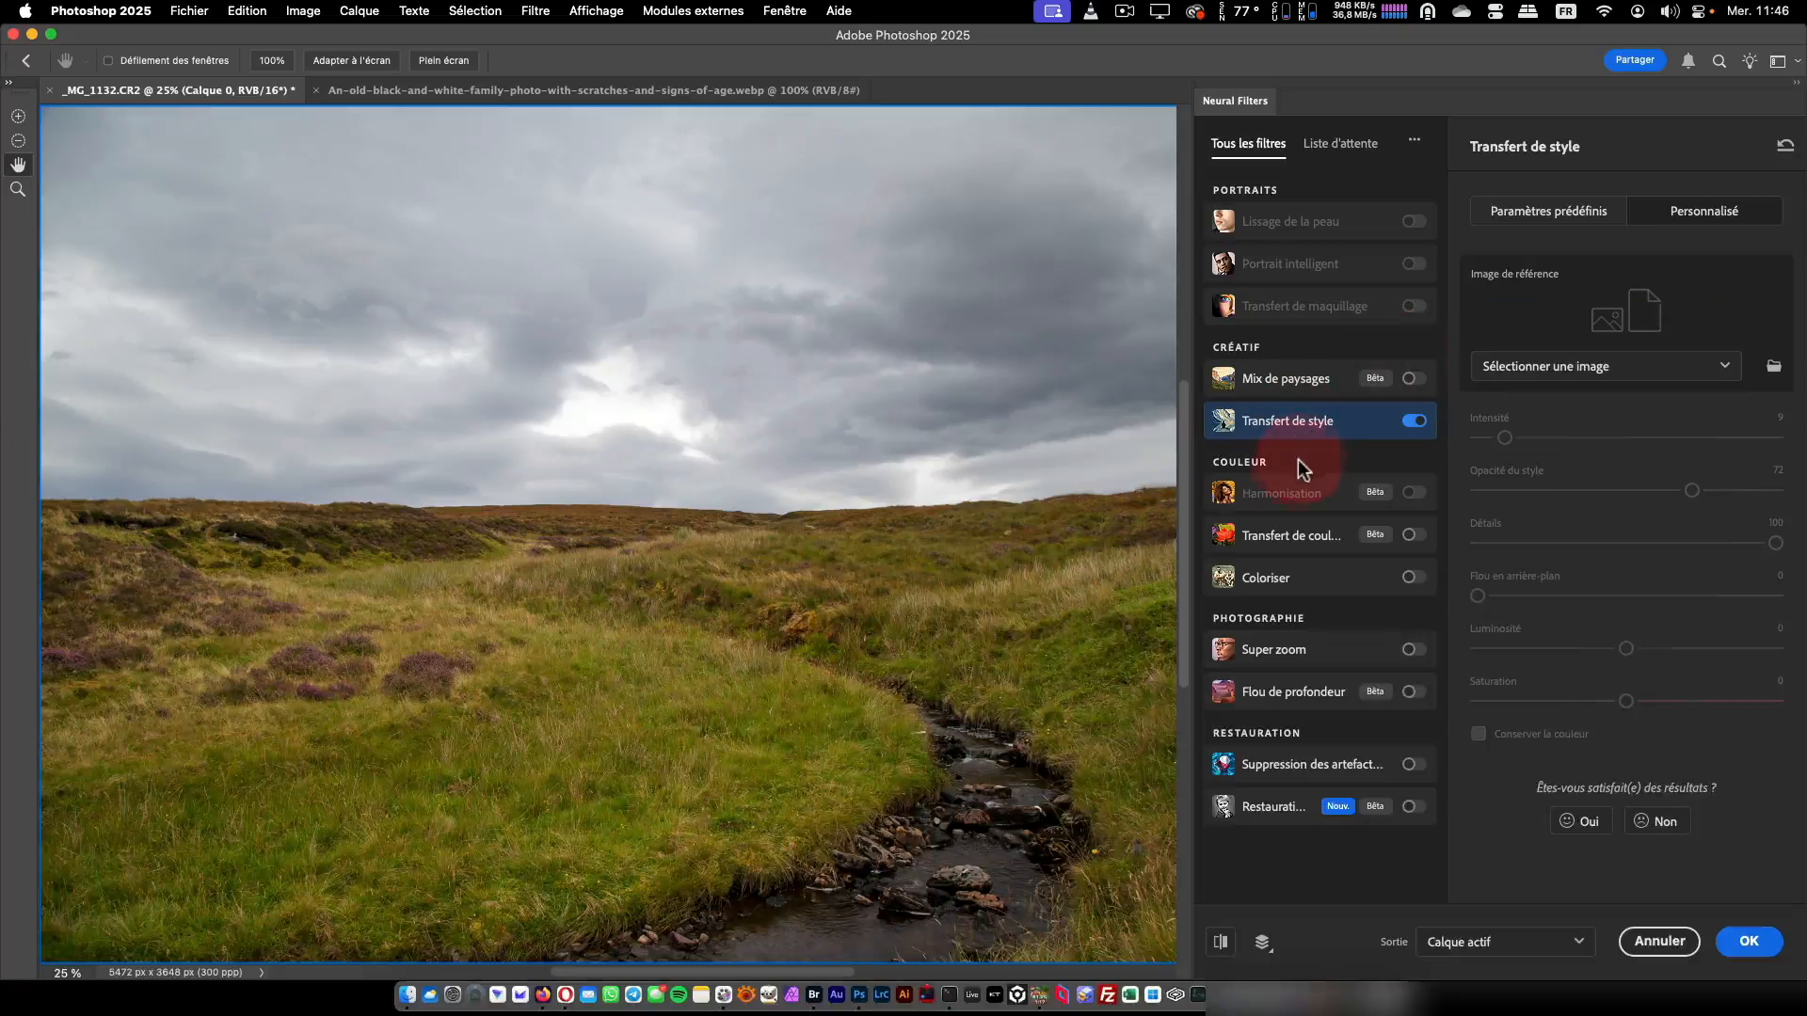
mouse_move(1284, 512)
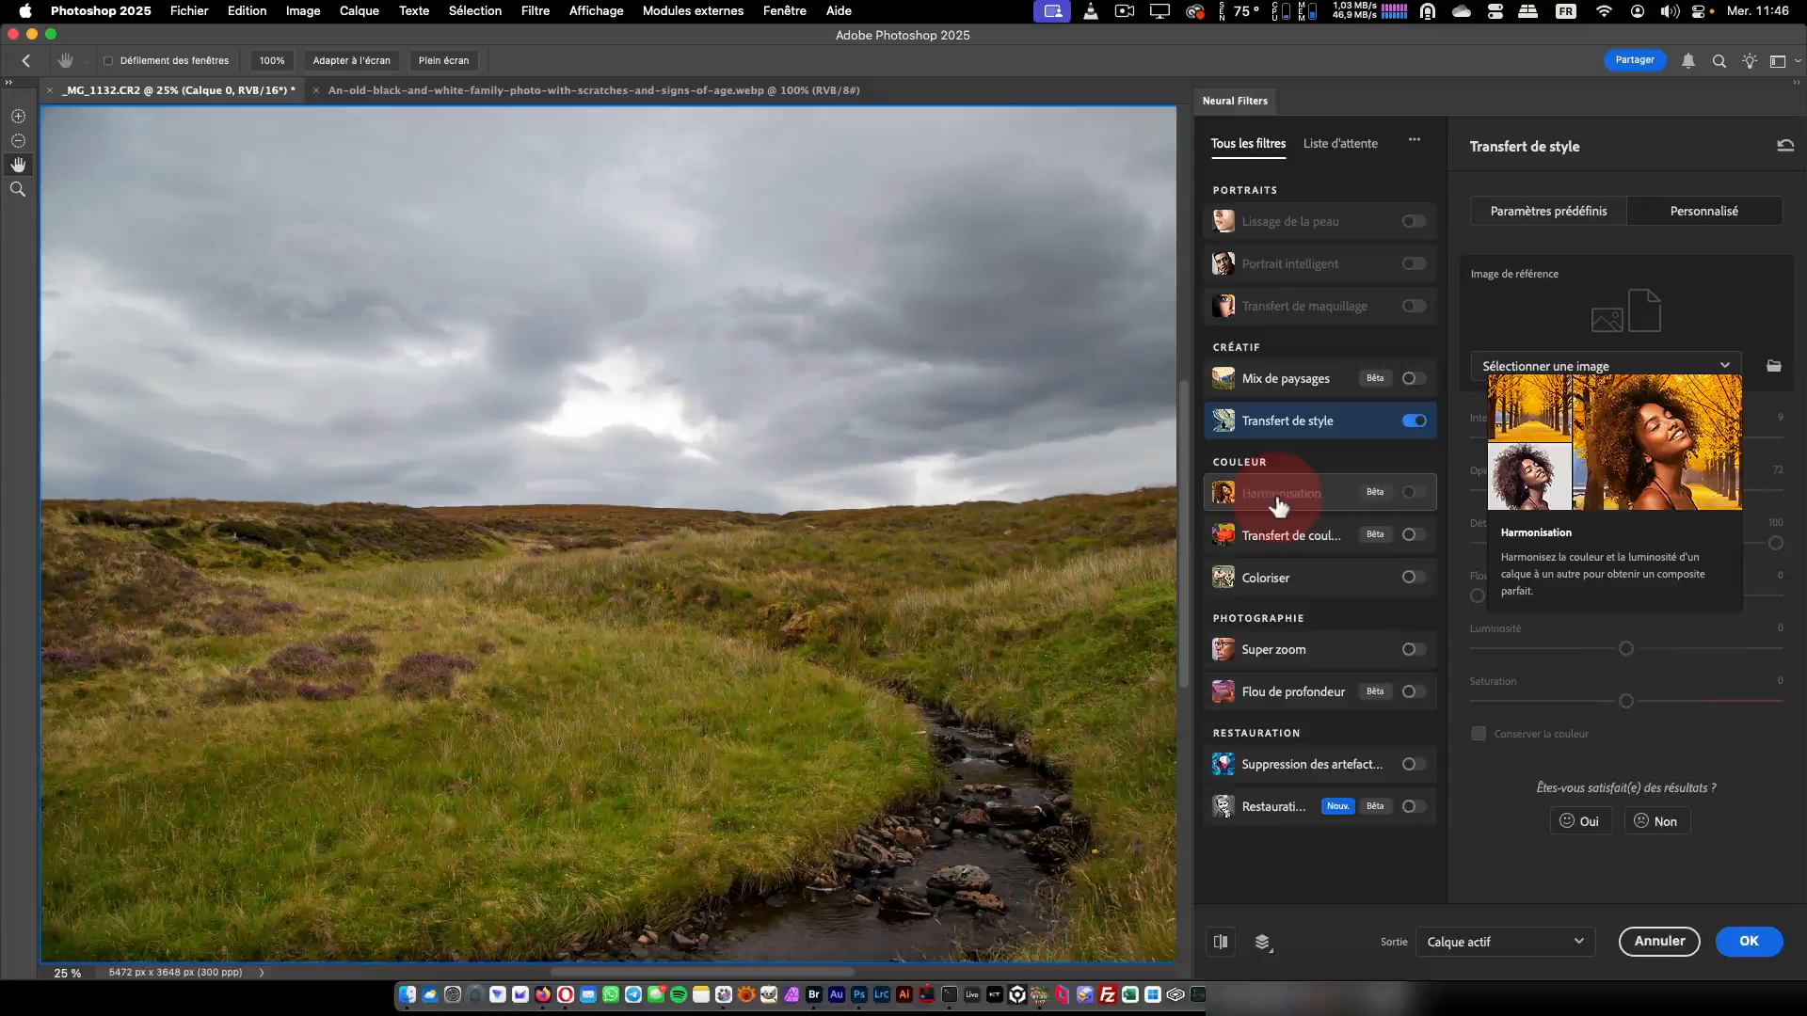
mouse_move(1261, 586)
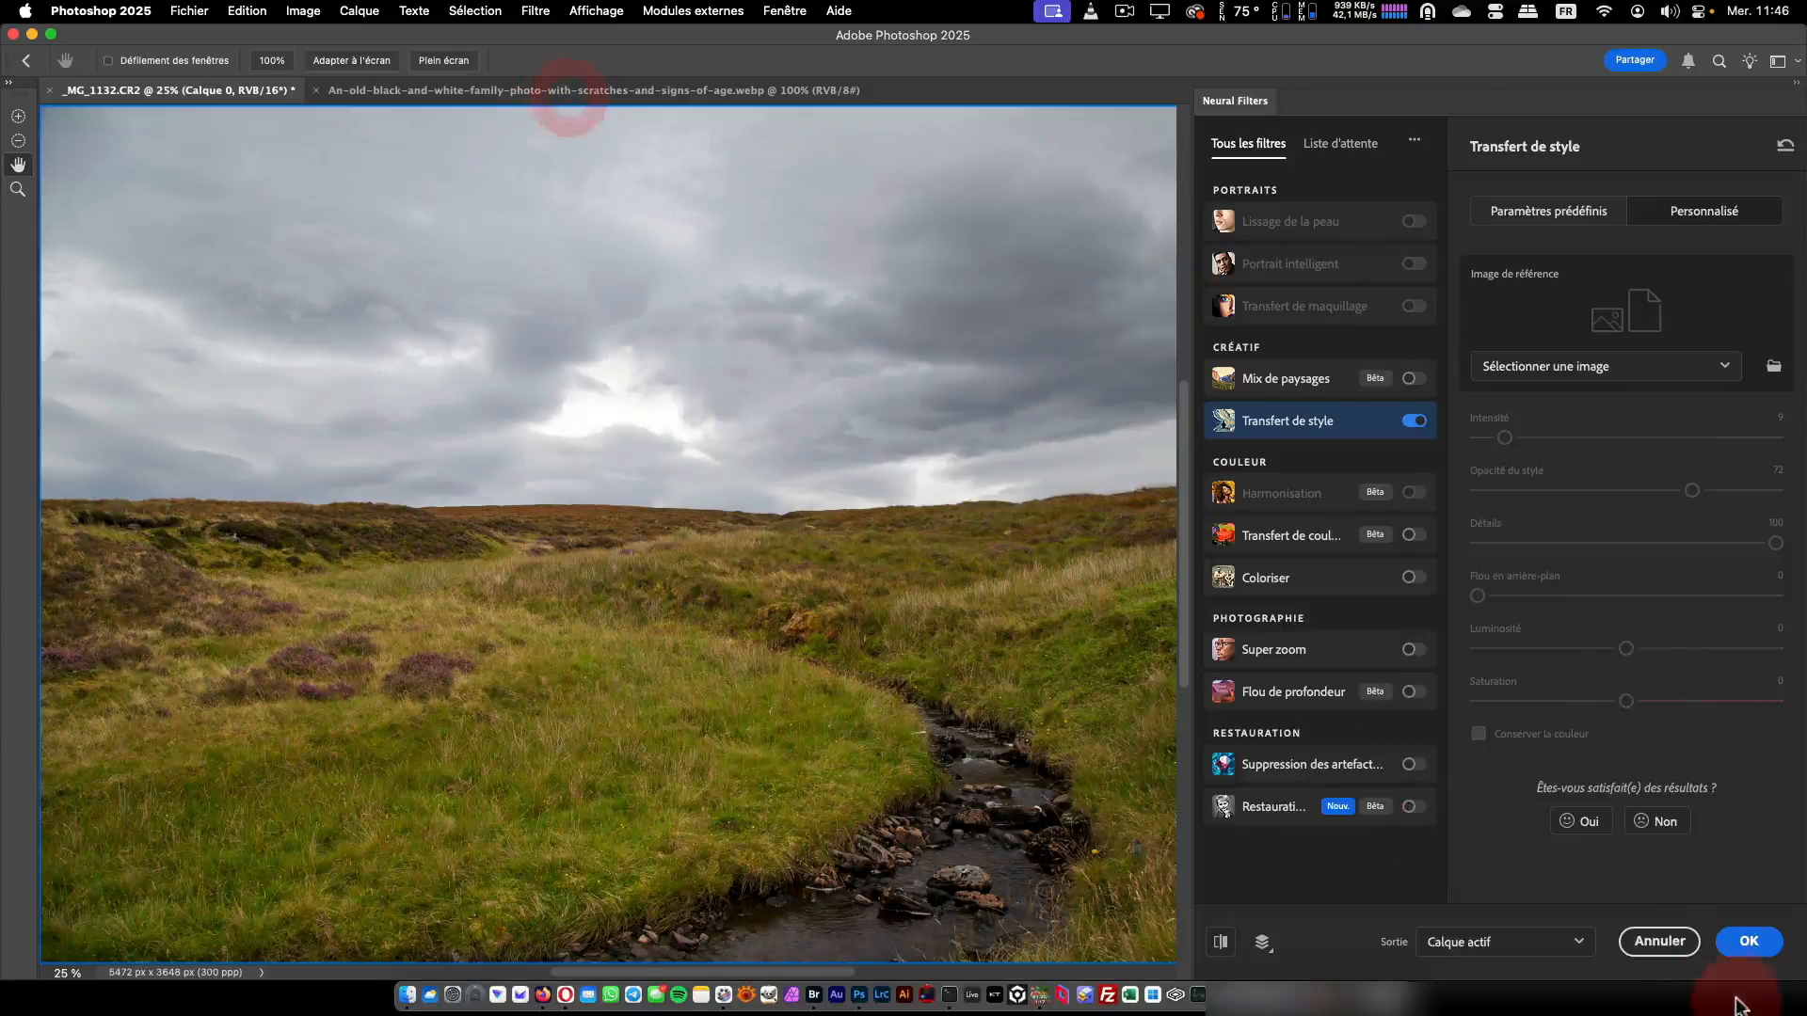
Cancel the landscape's Neural Filters session and open Neural Filters on the scratched black-and-white family photo
click(1667, 941)
click(555, 90)
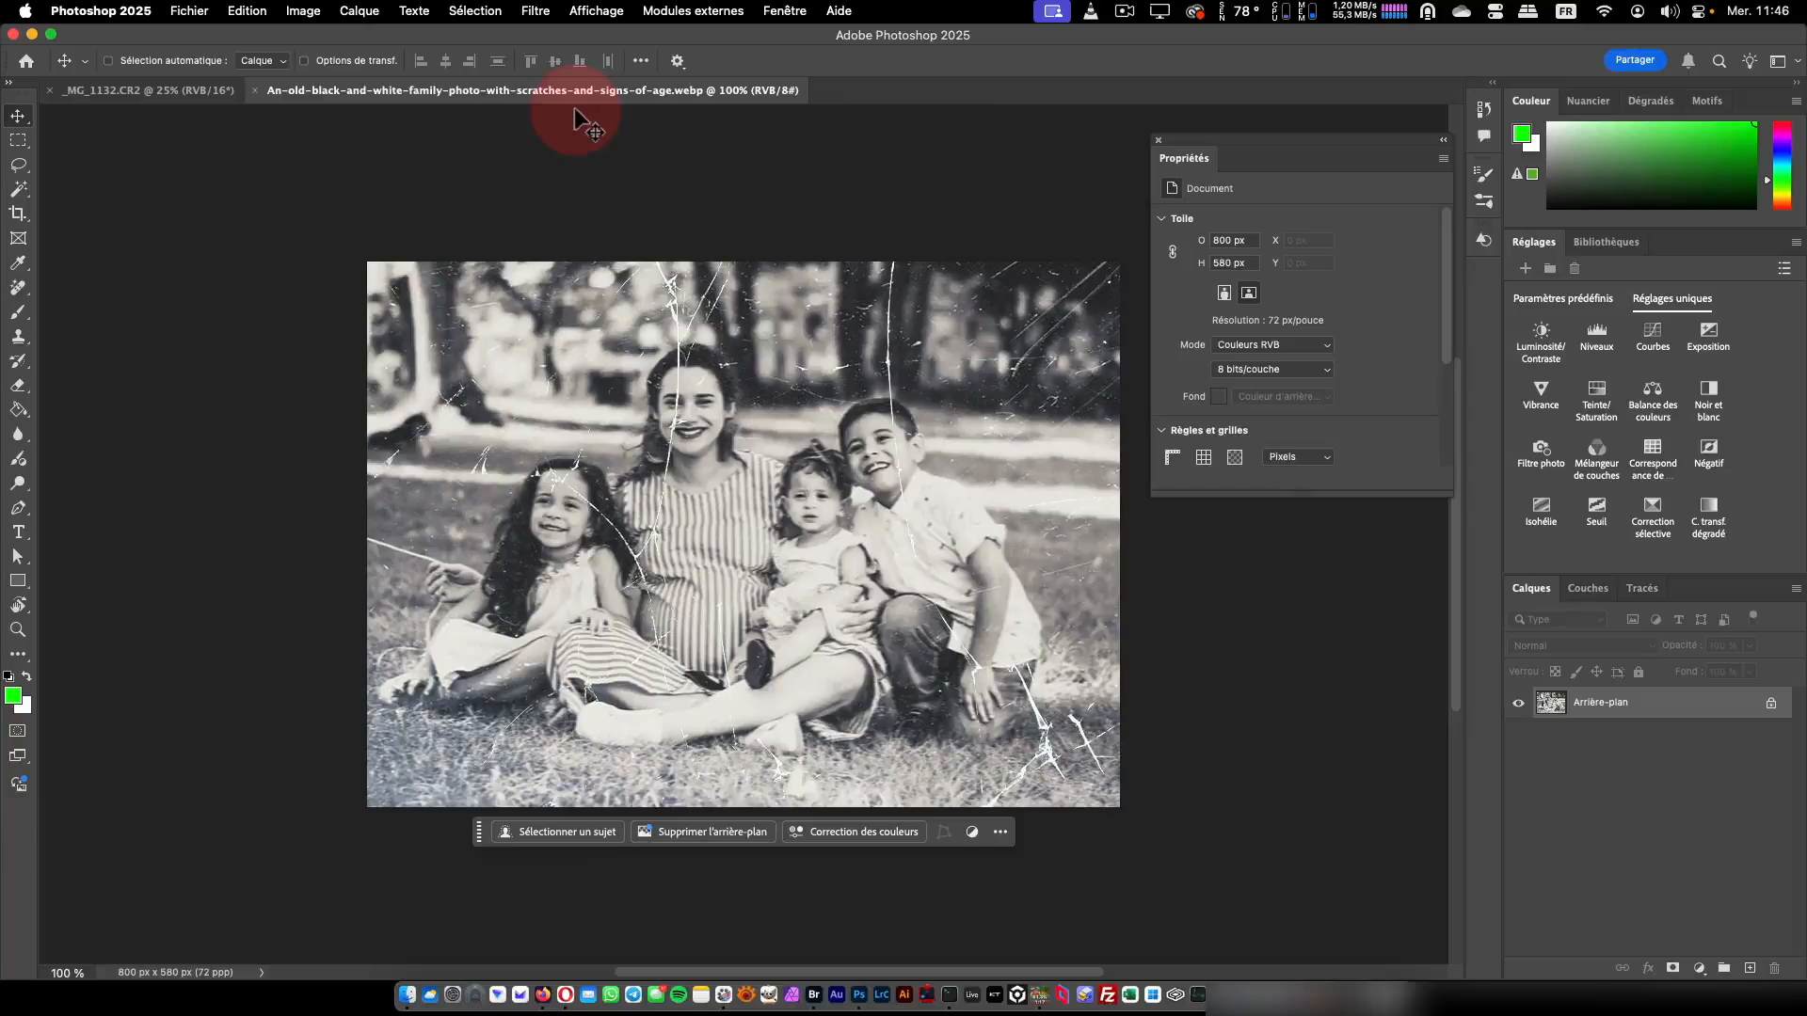
click(535, 11)
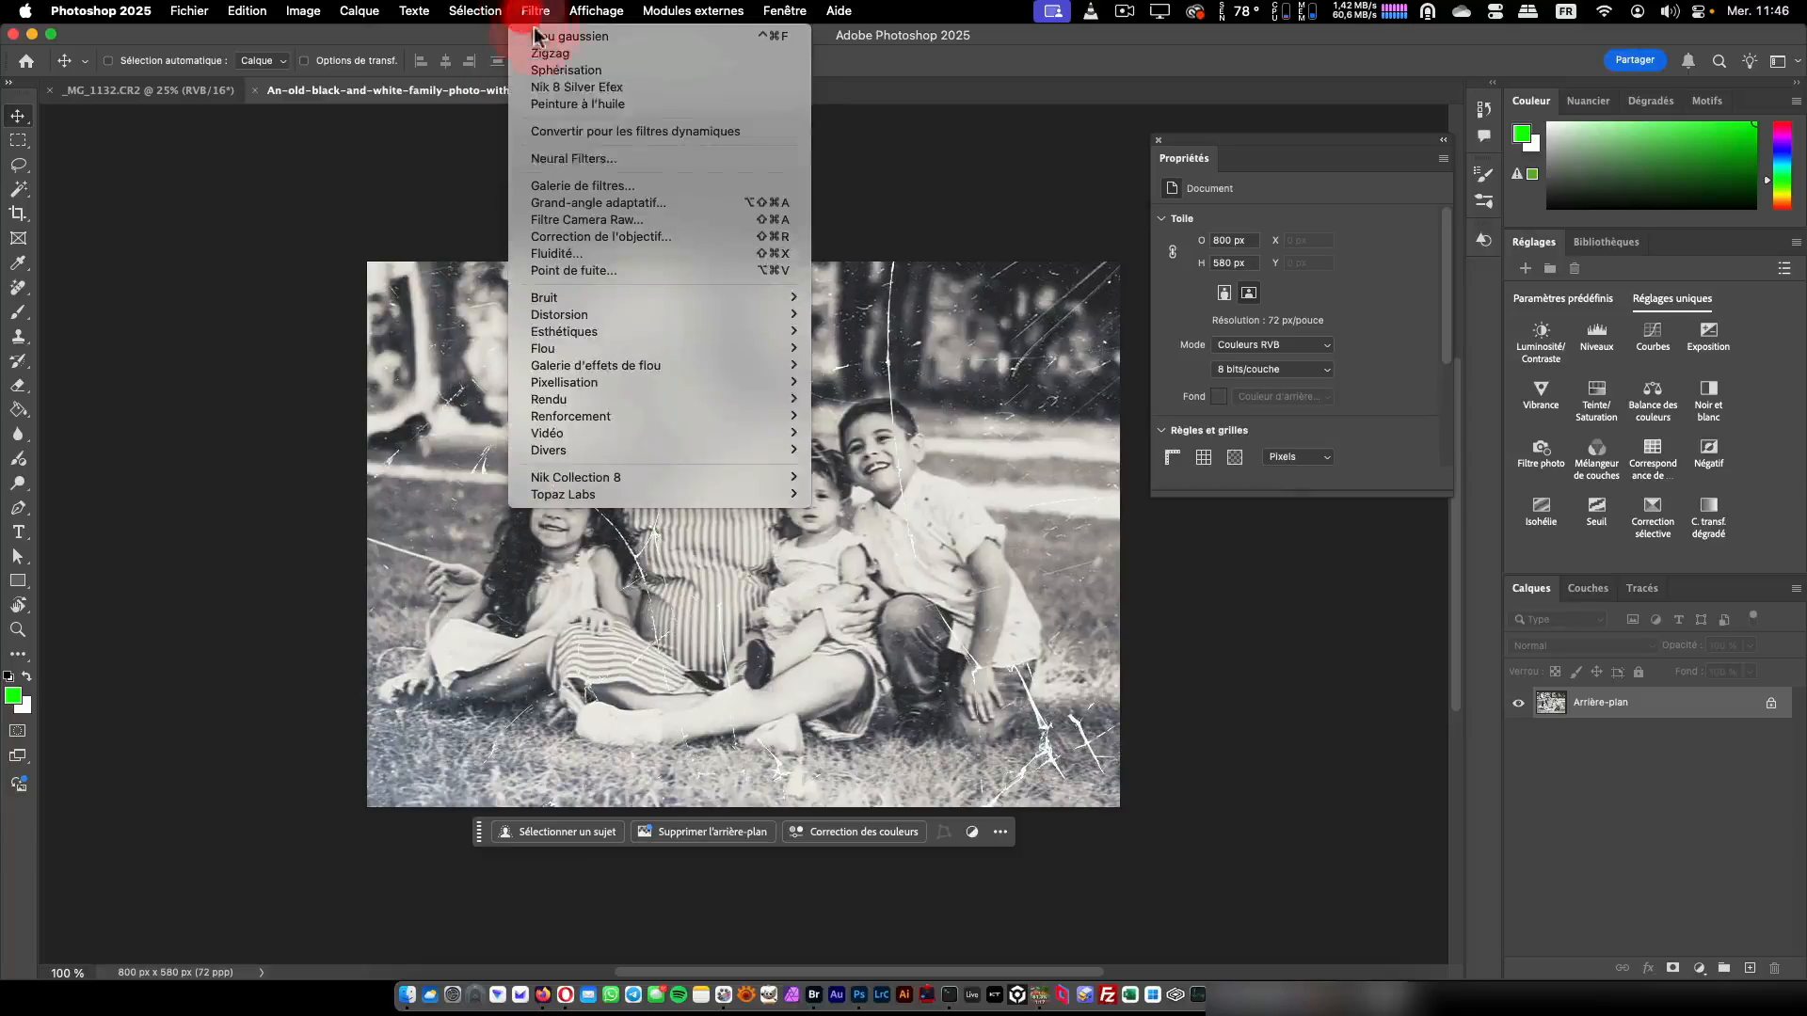
click(568, 159)
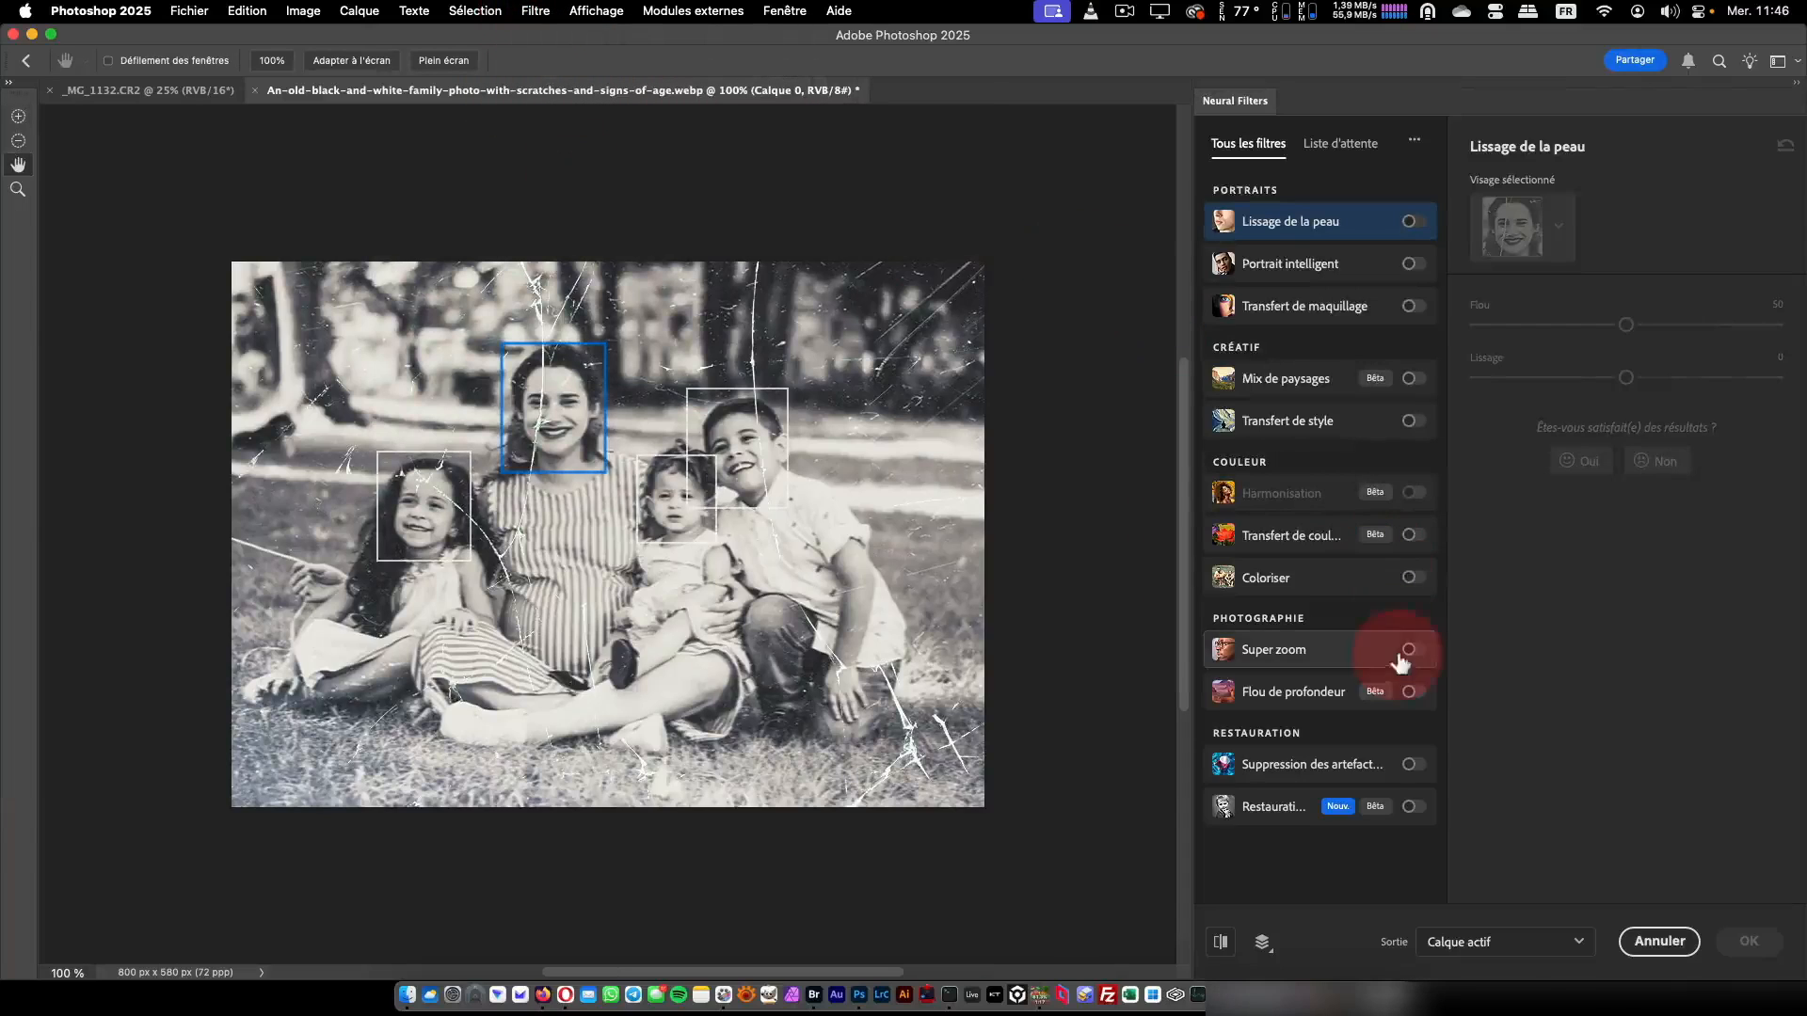
Try the Coloriser filter on the family photo with automatic colour, and switch it off
click(1356, 583)
click(1413, 579)
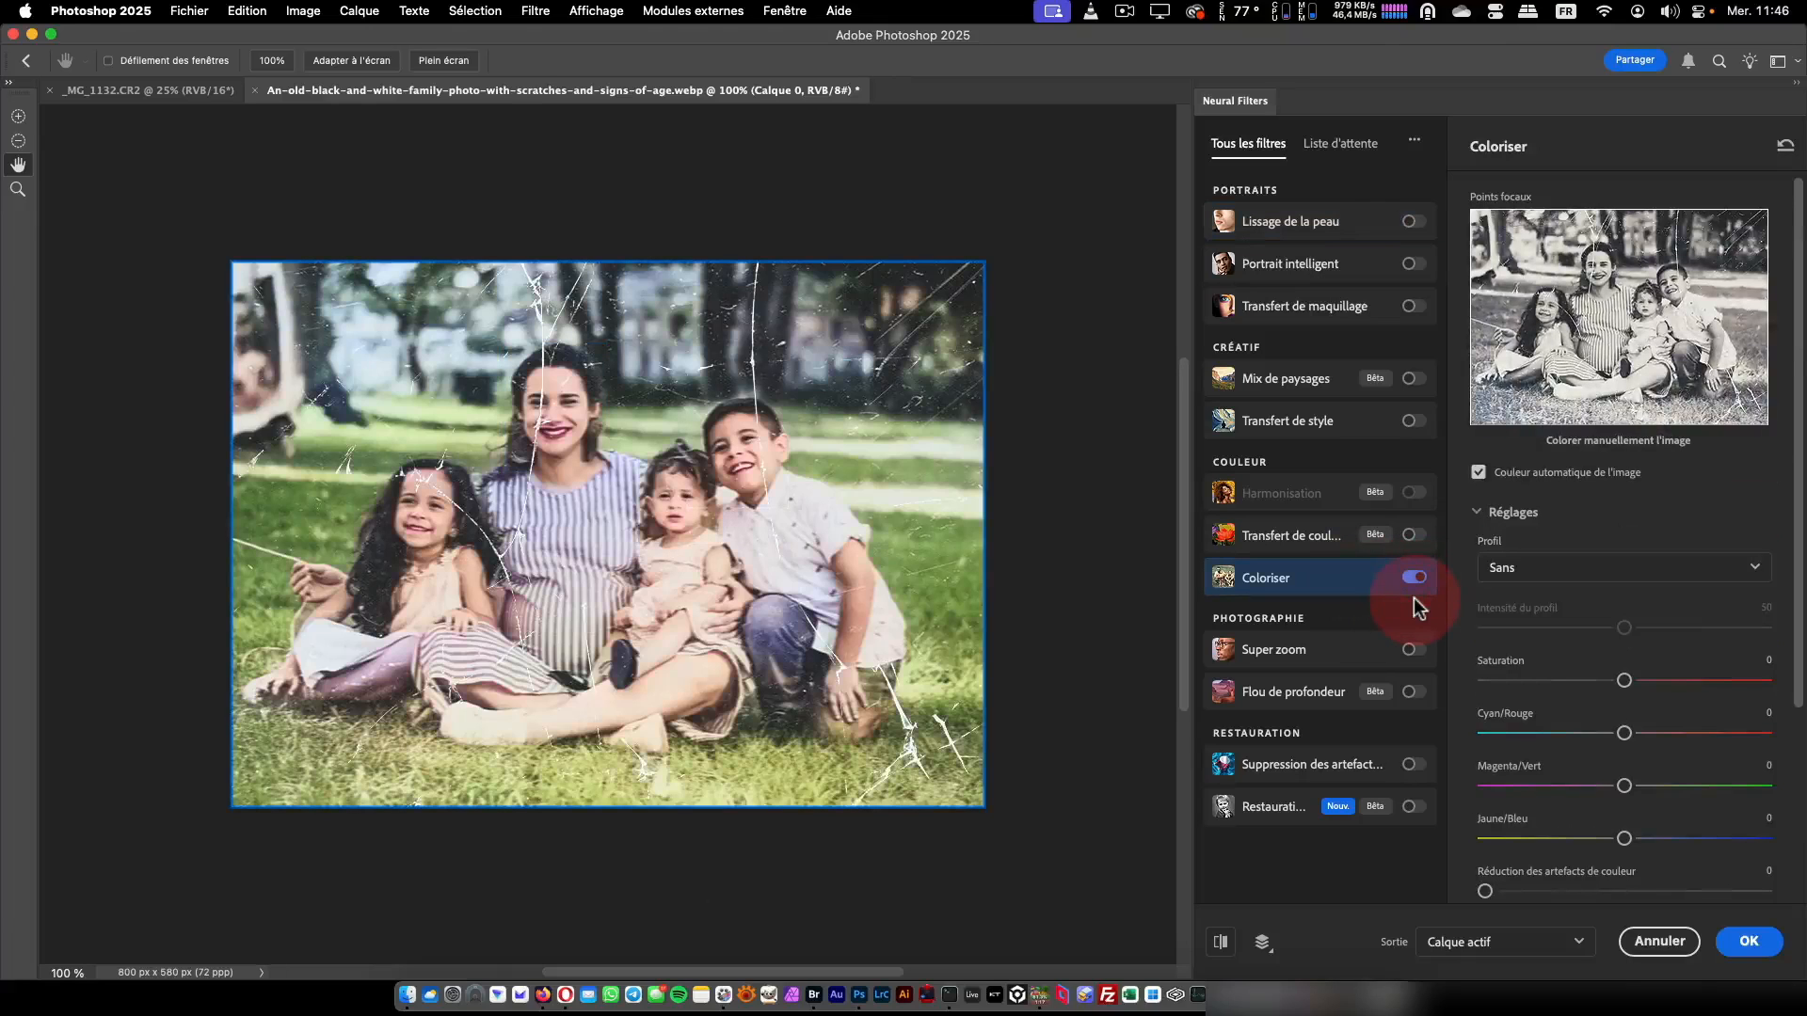
click(1414, 577)
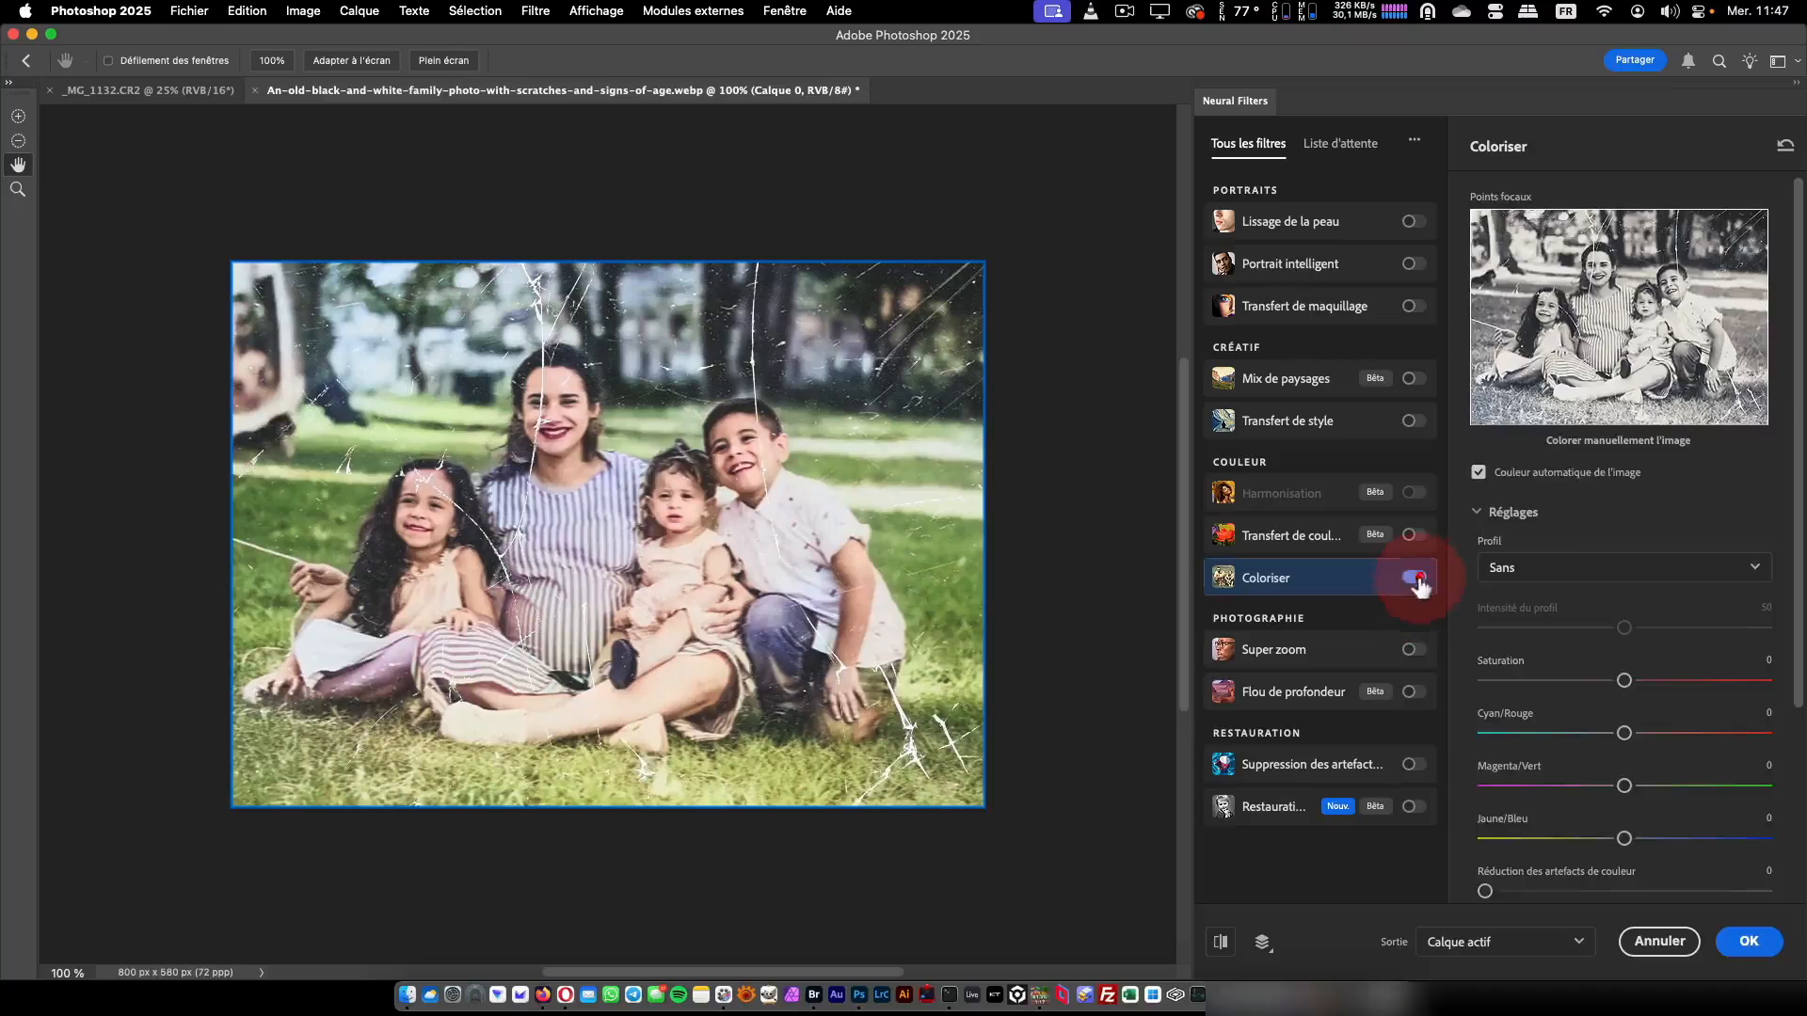
Download and enable Restauration de photos, set Réduction des rayures to 66 and Améliorer le visage to 37, and expand Réglages
click(1271, 811)
click(1416, 825)
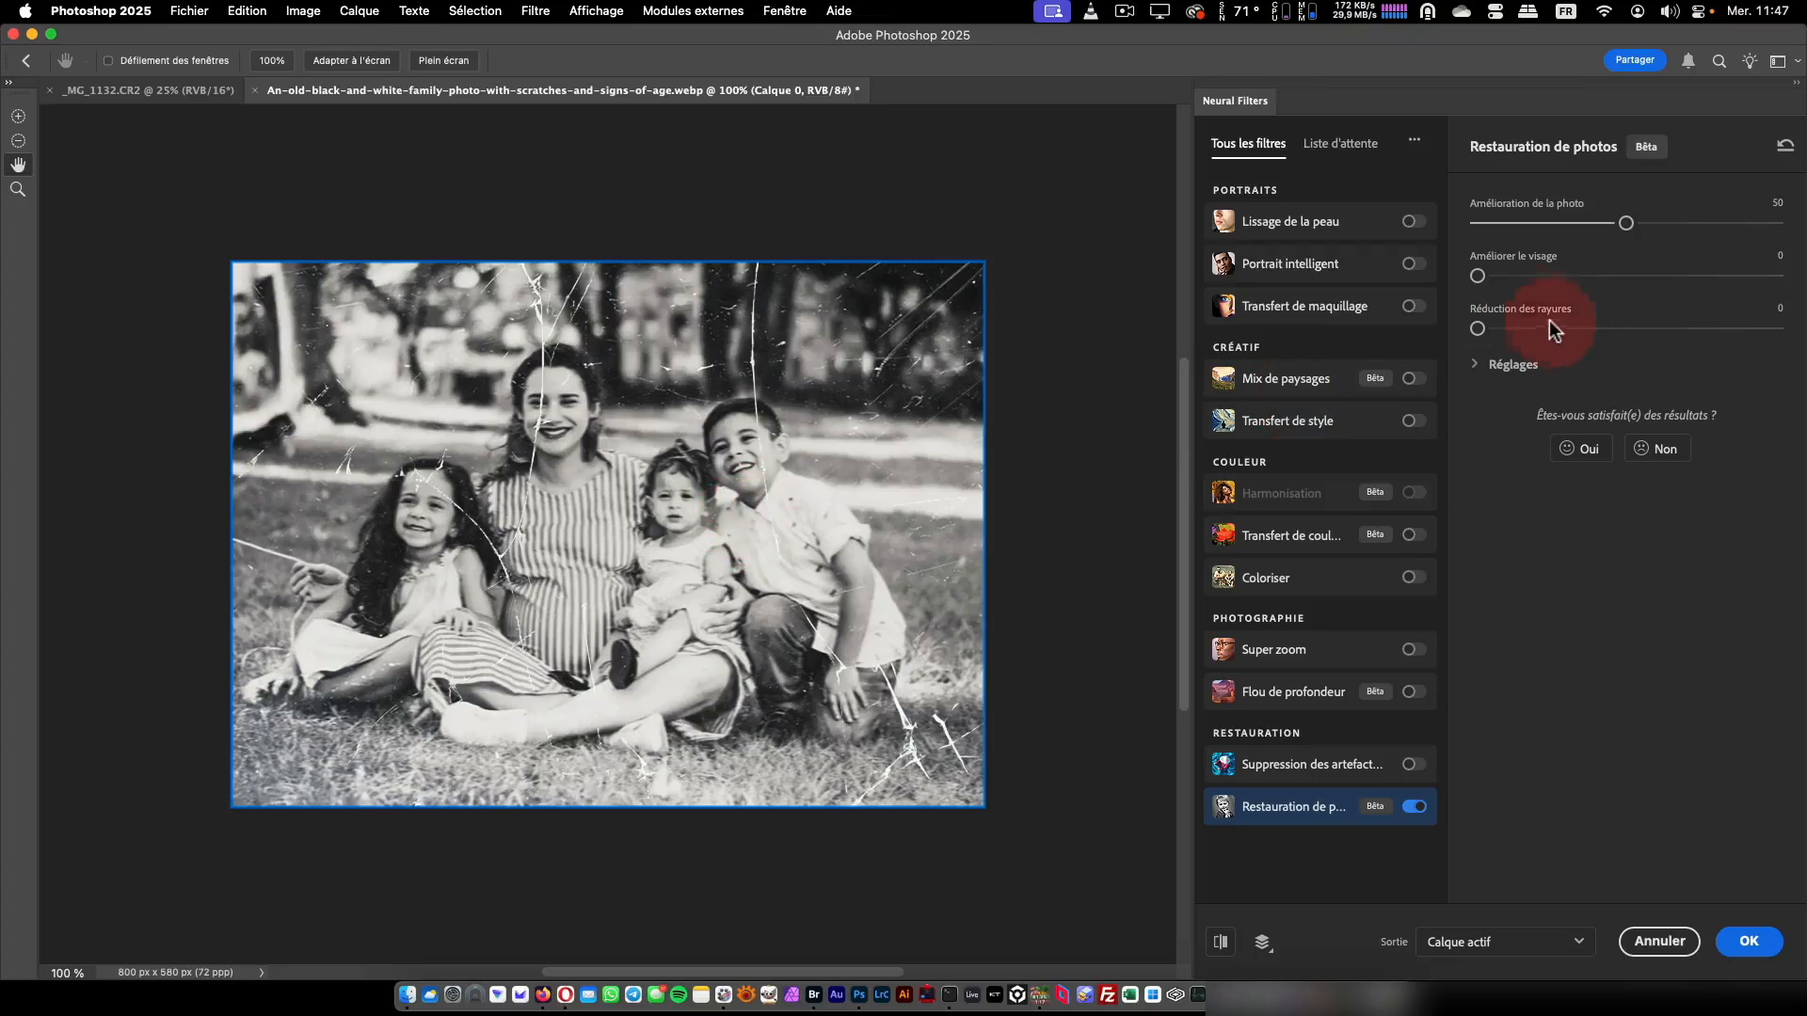
drag(1478, 329, 1730, 328)
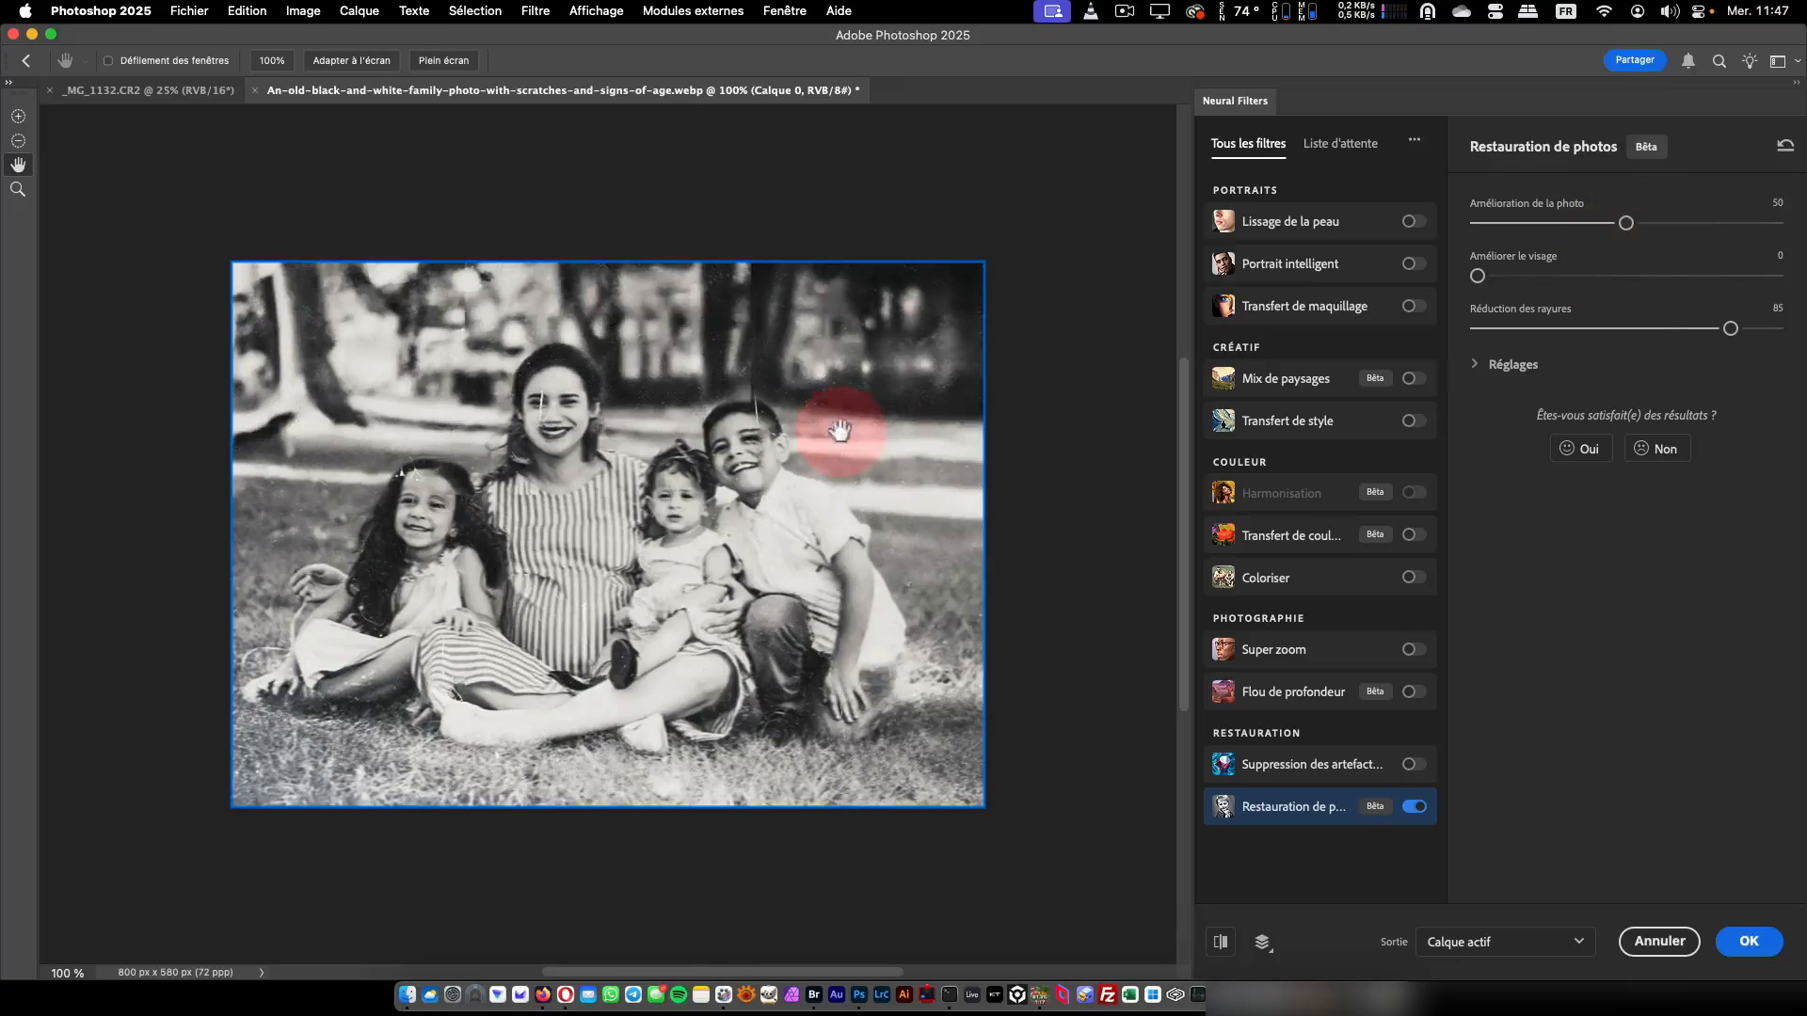
drag(1729, 330, 1675, 331)
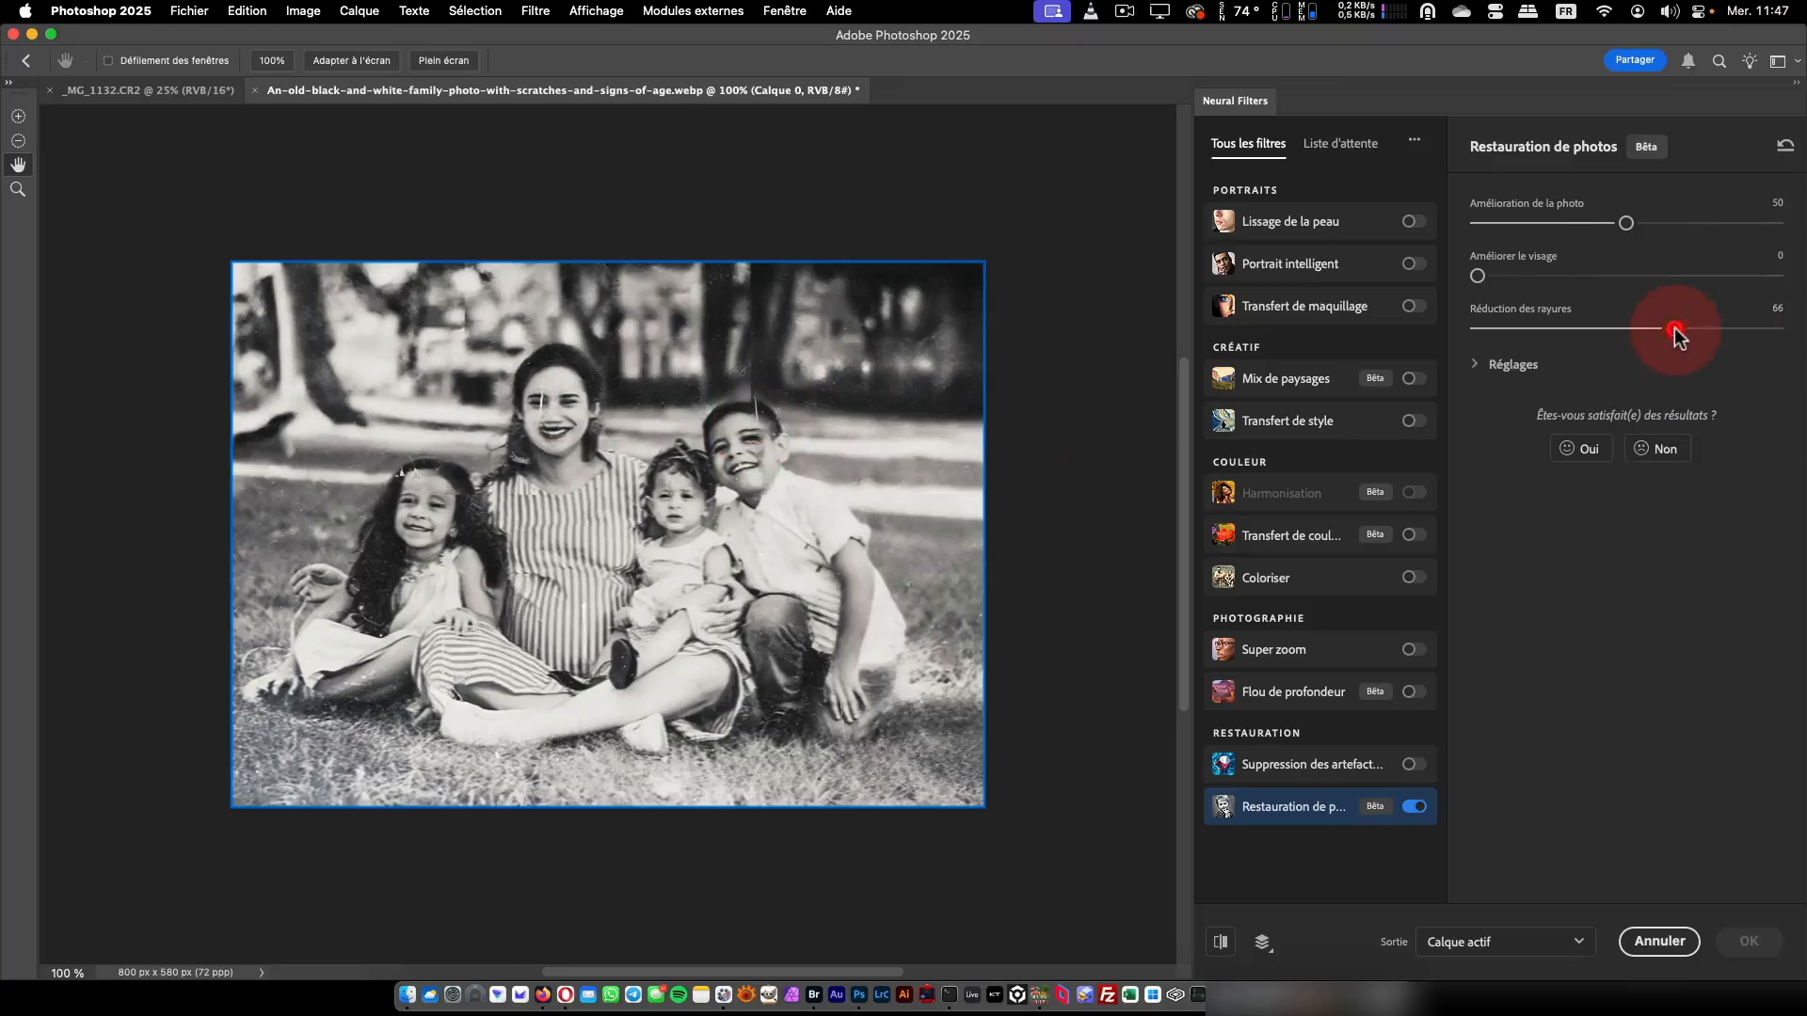
click(1470, 365)
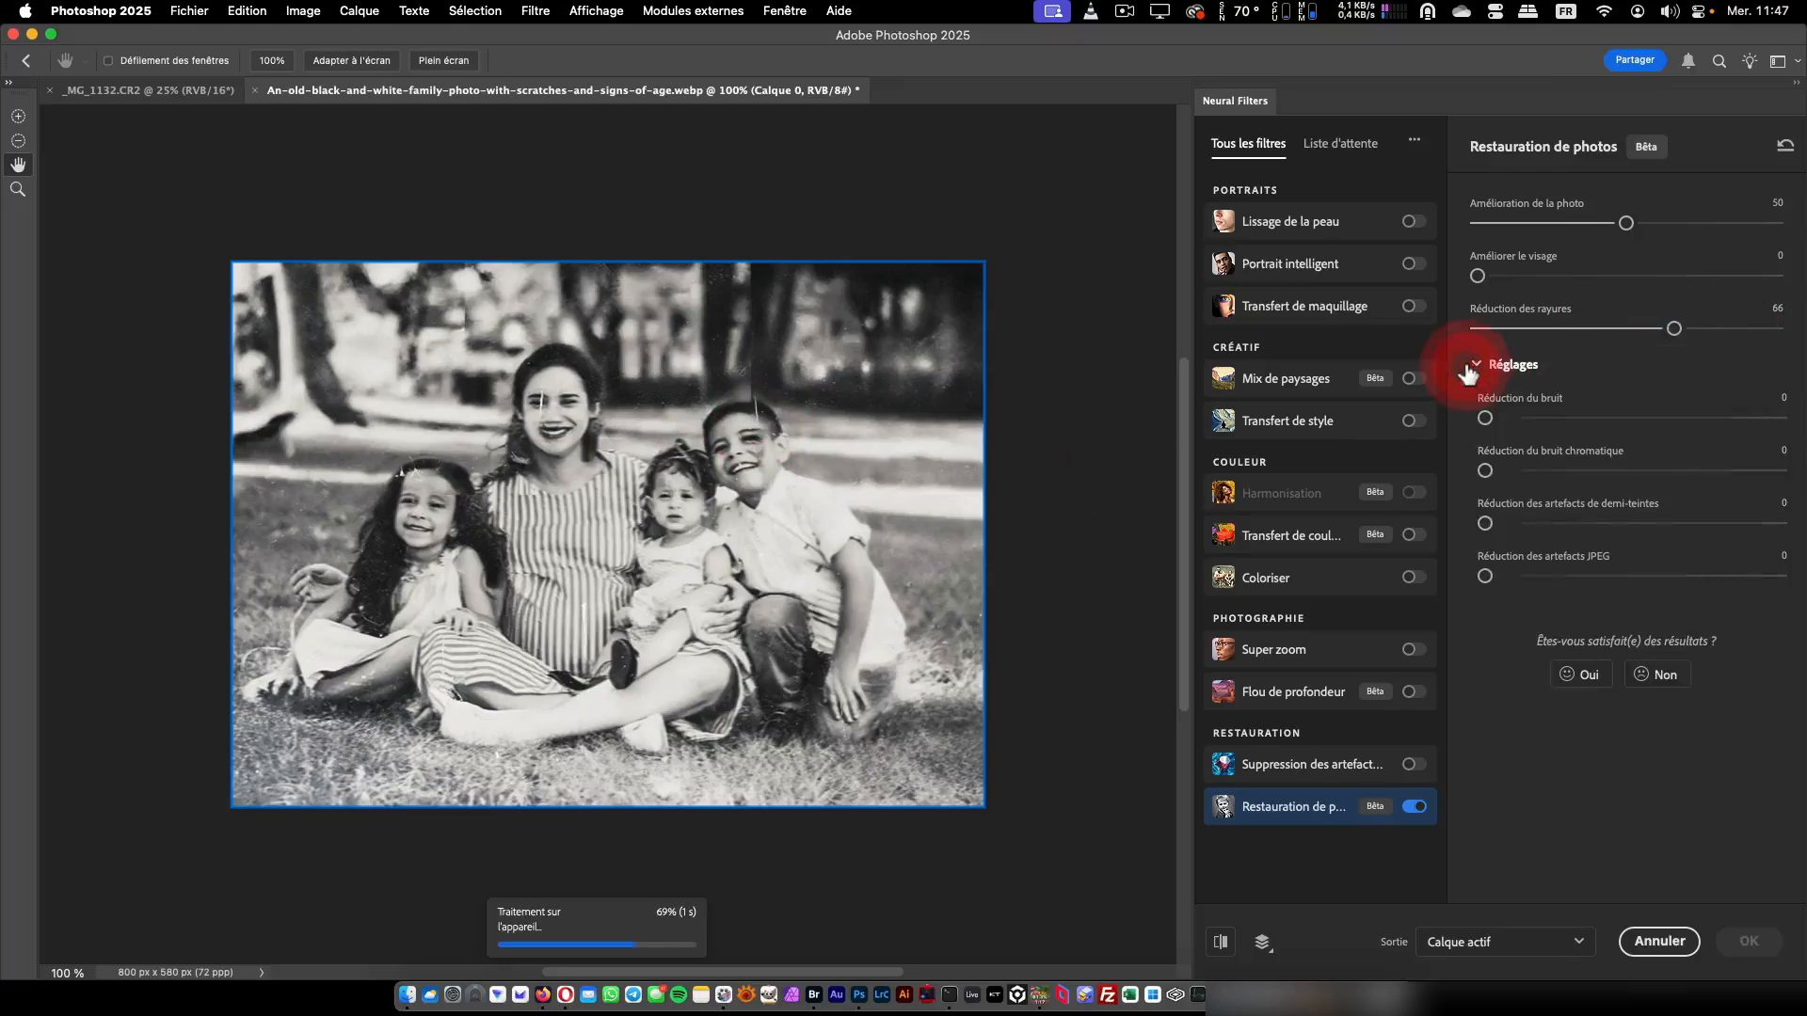
drag(1486, 276, 1587, 279)
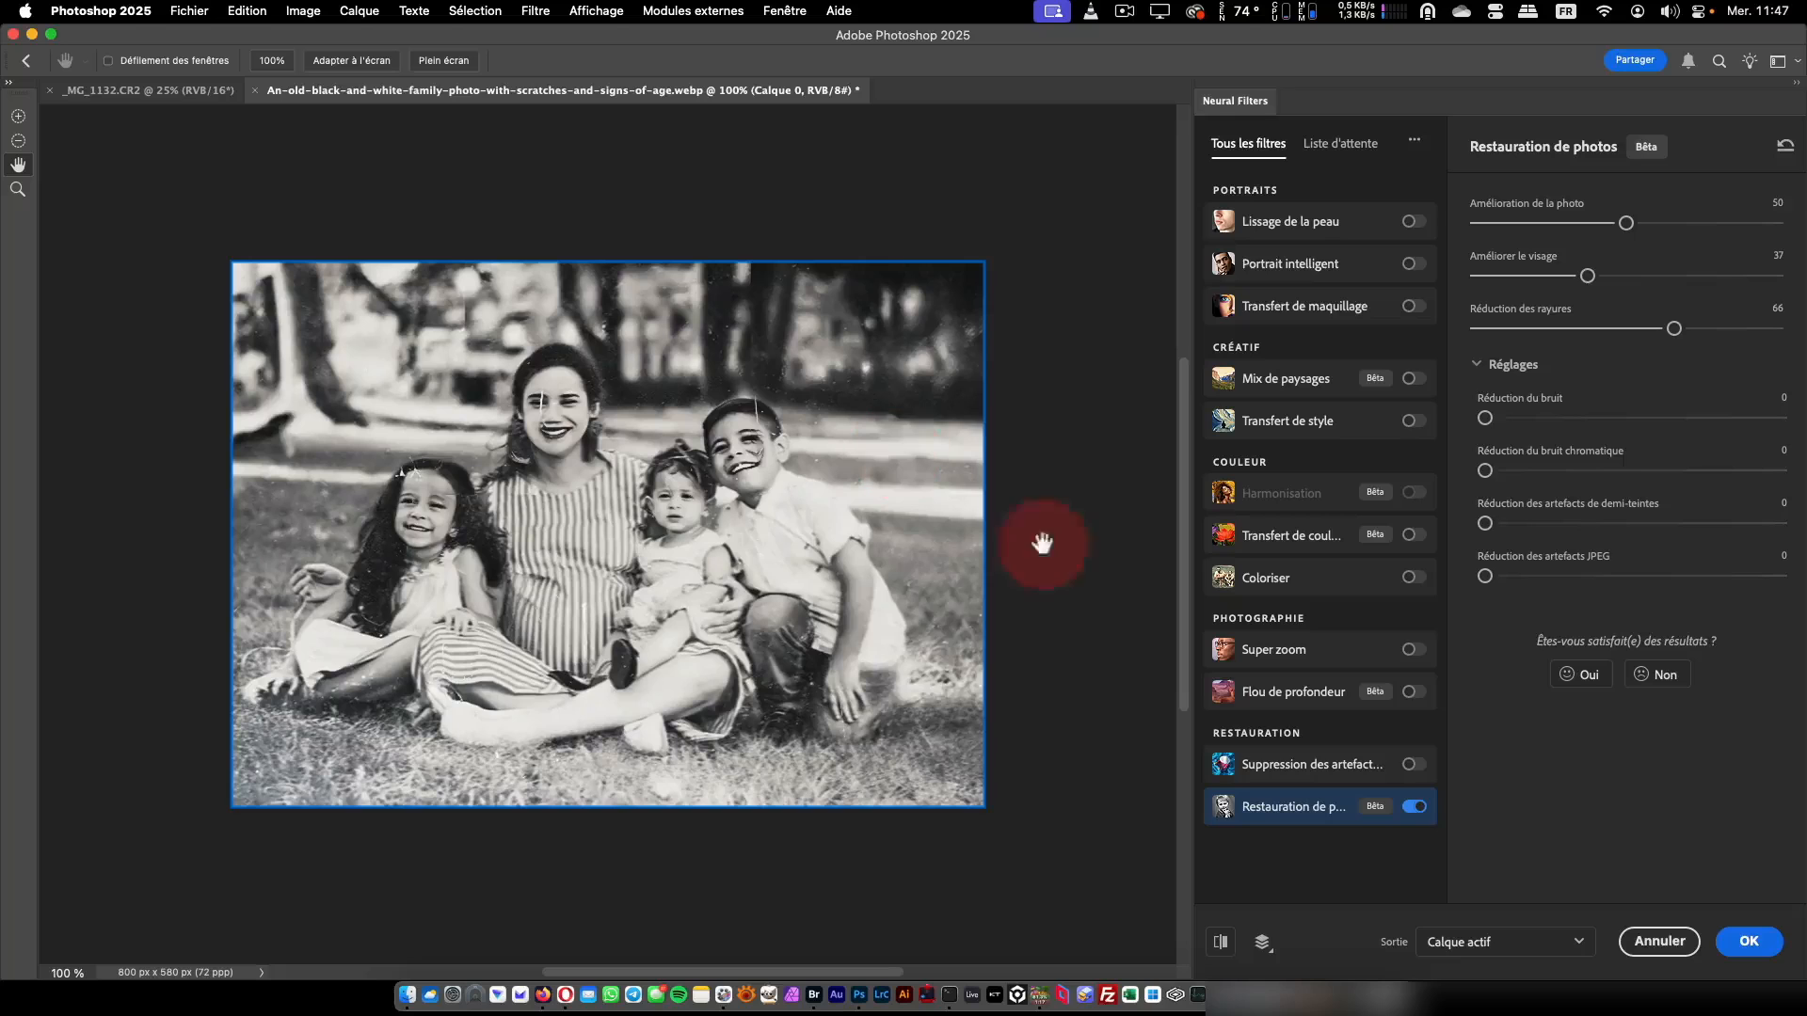
Replace Restauration de photos with Coloriser on the family photo, and cancel the Neural Filters session
click(1415, 807)
click(1414, 576)
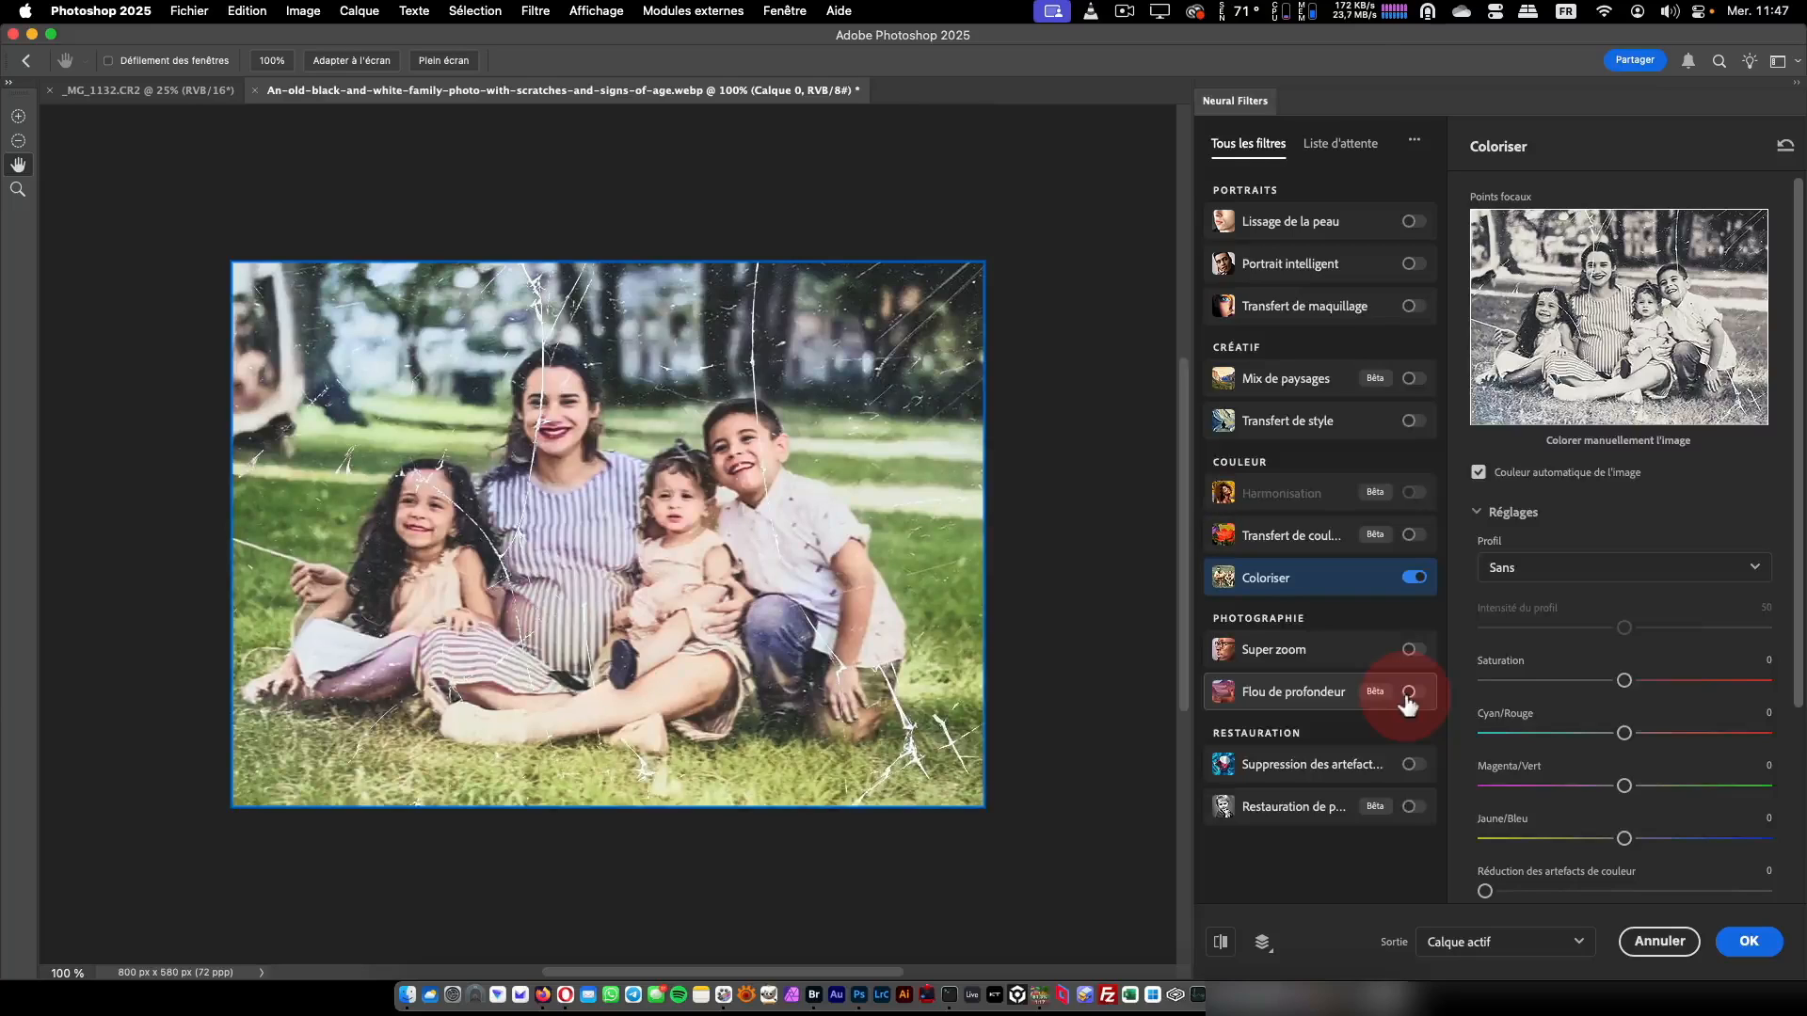
click(1648, 941)
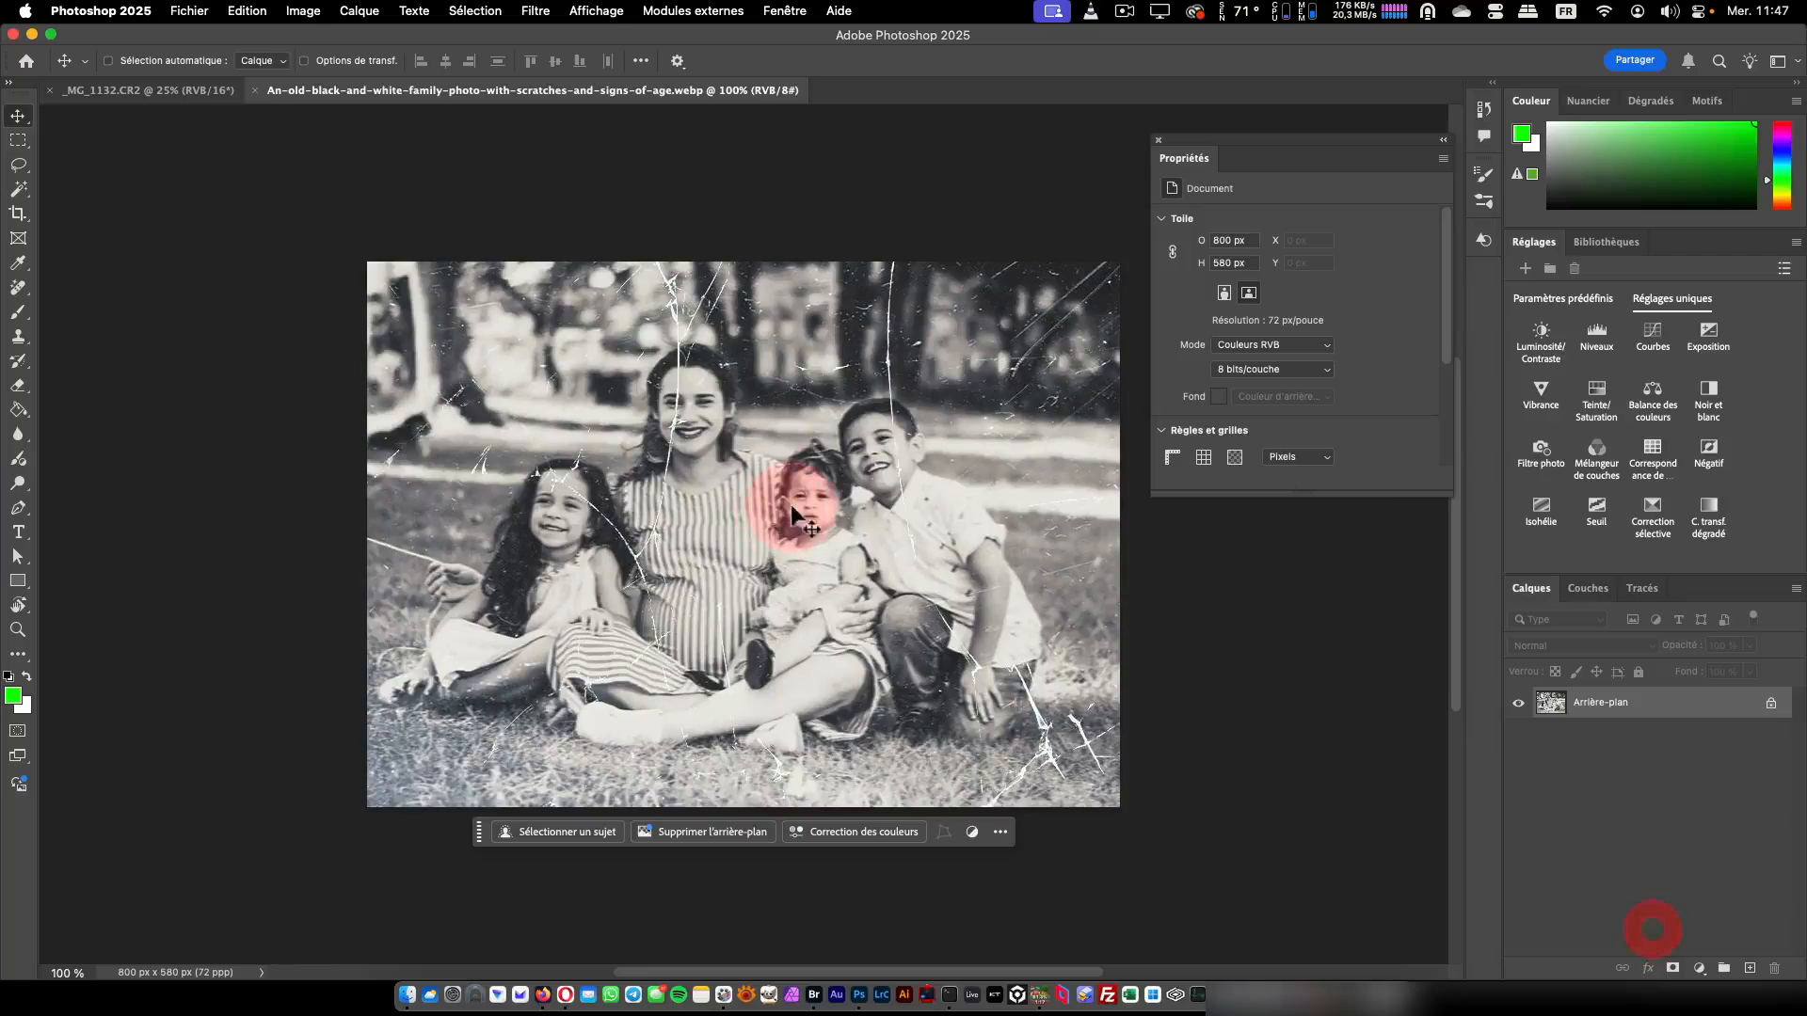
Return to the landscape photo _MG_1132.CR2 and enable Flou de profondeur in Neural Filters
click(174, 97)
click(535, 10)
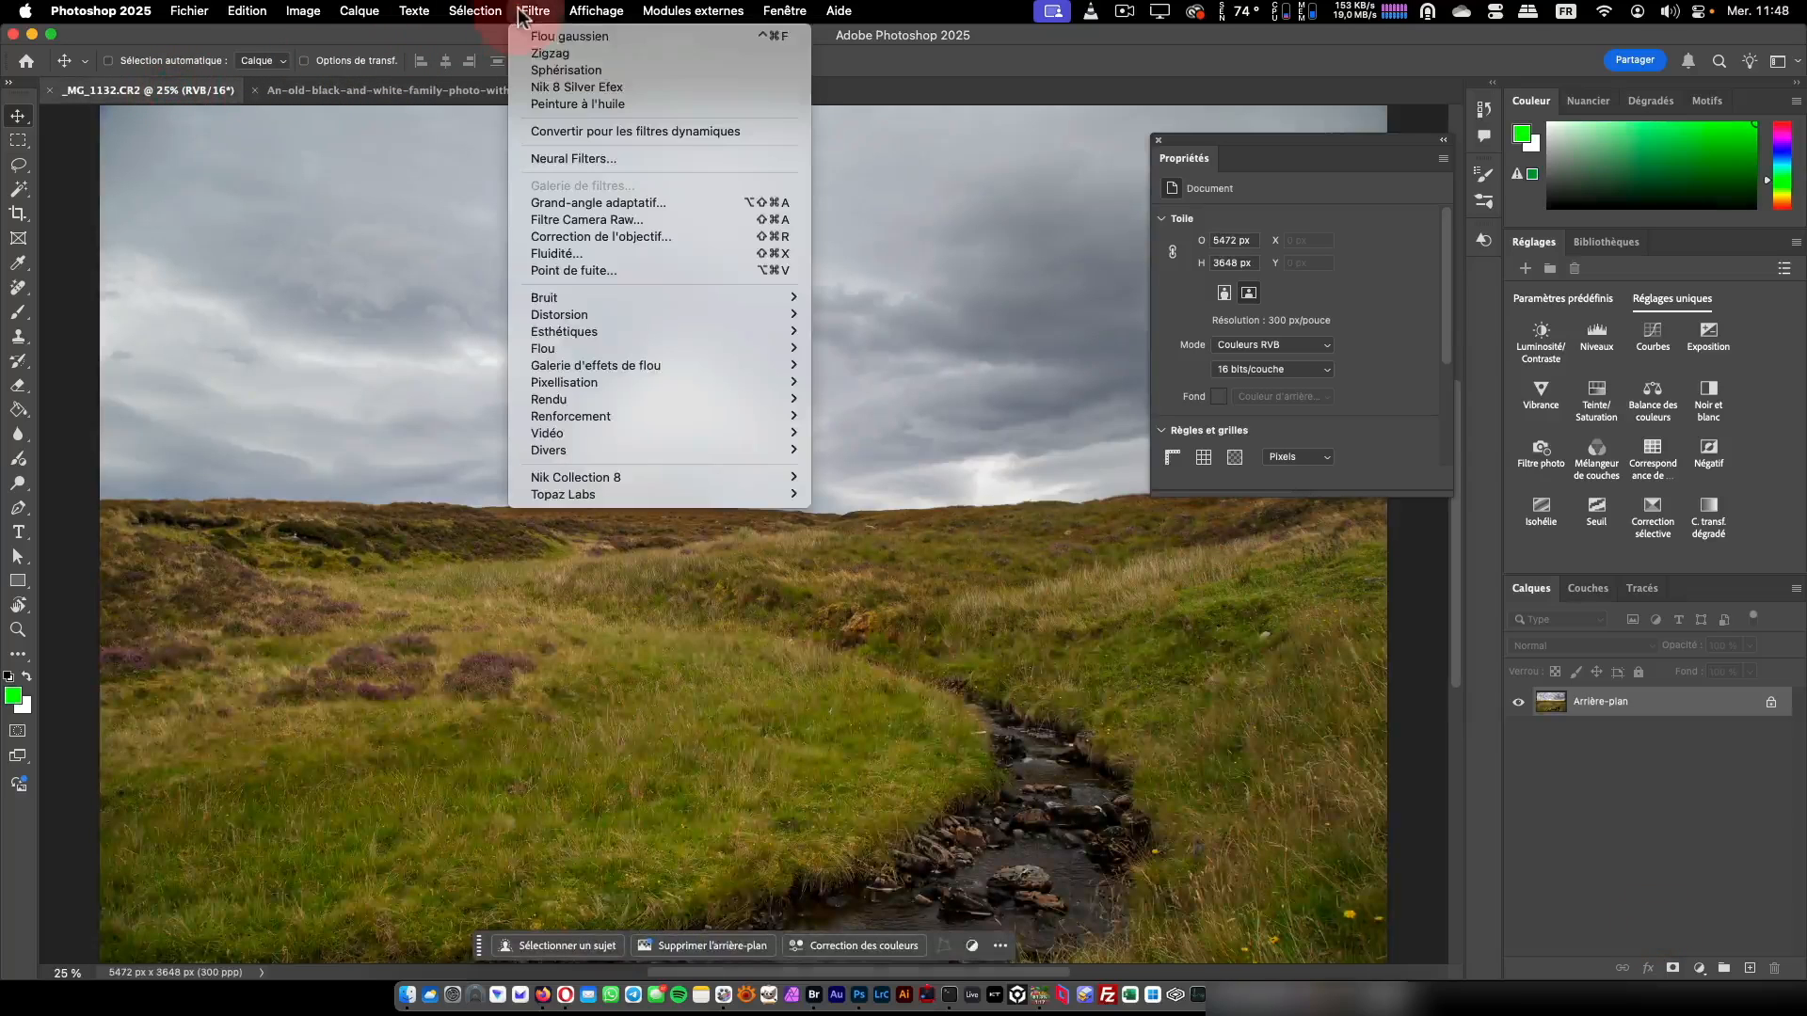
click(569, 158)
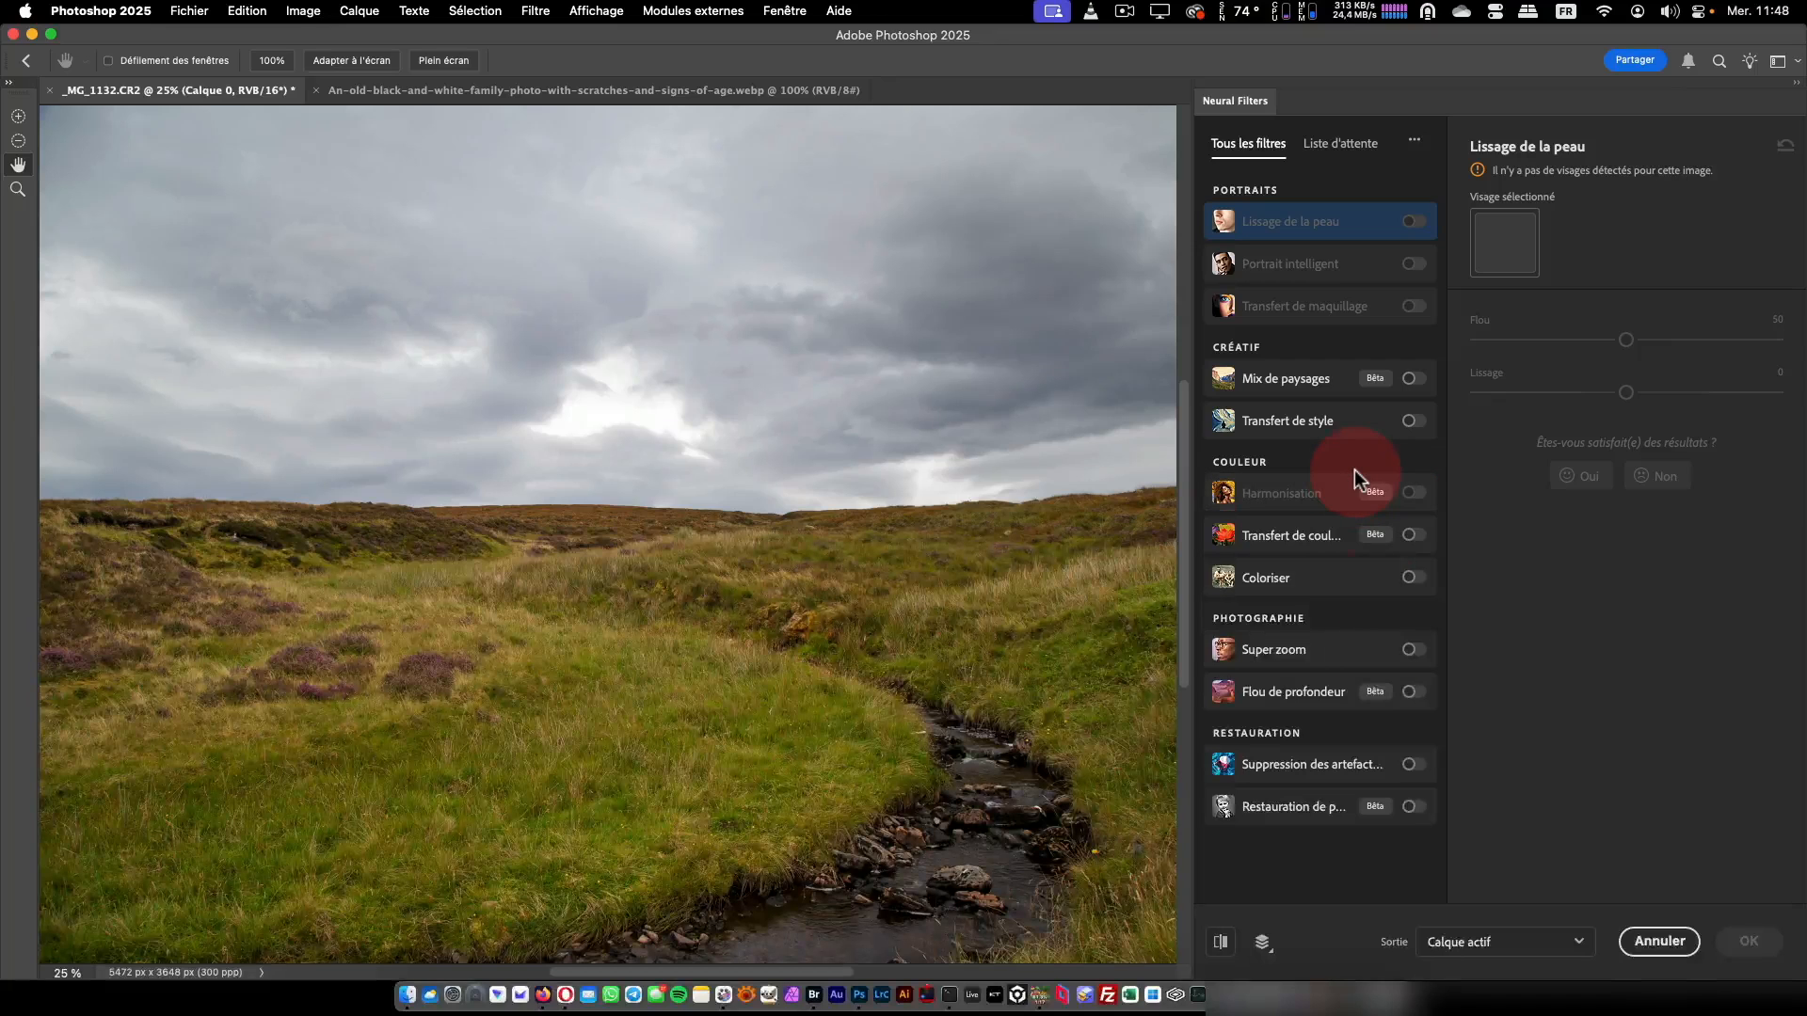
click(1411, 694)
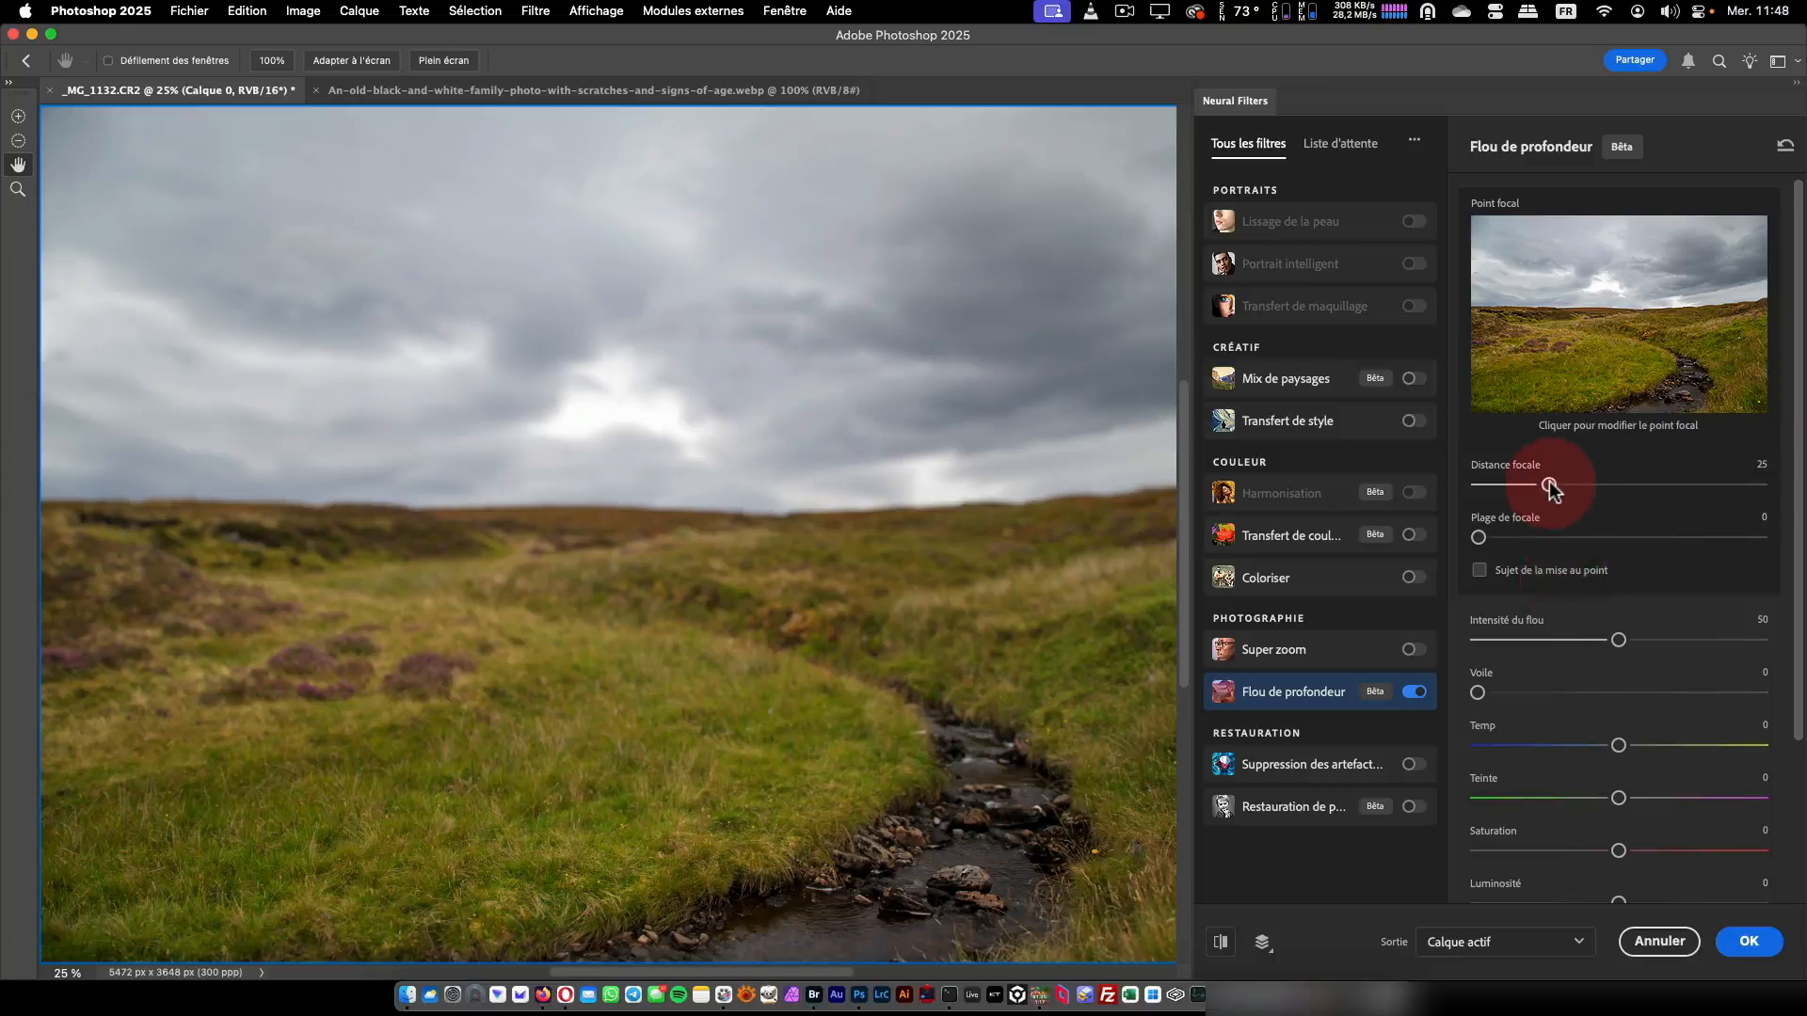
Try focal points on the horizon and the stream, place the final one just below the horizon, and set Intensité du flou to 91
click(1611, 306)
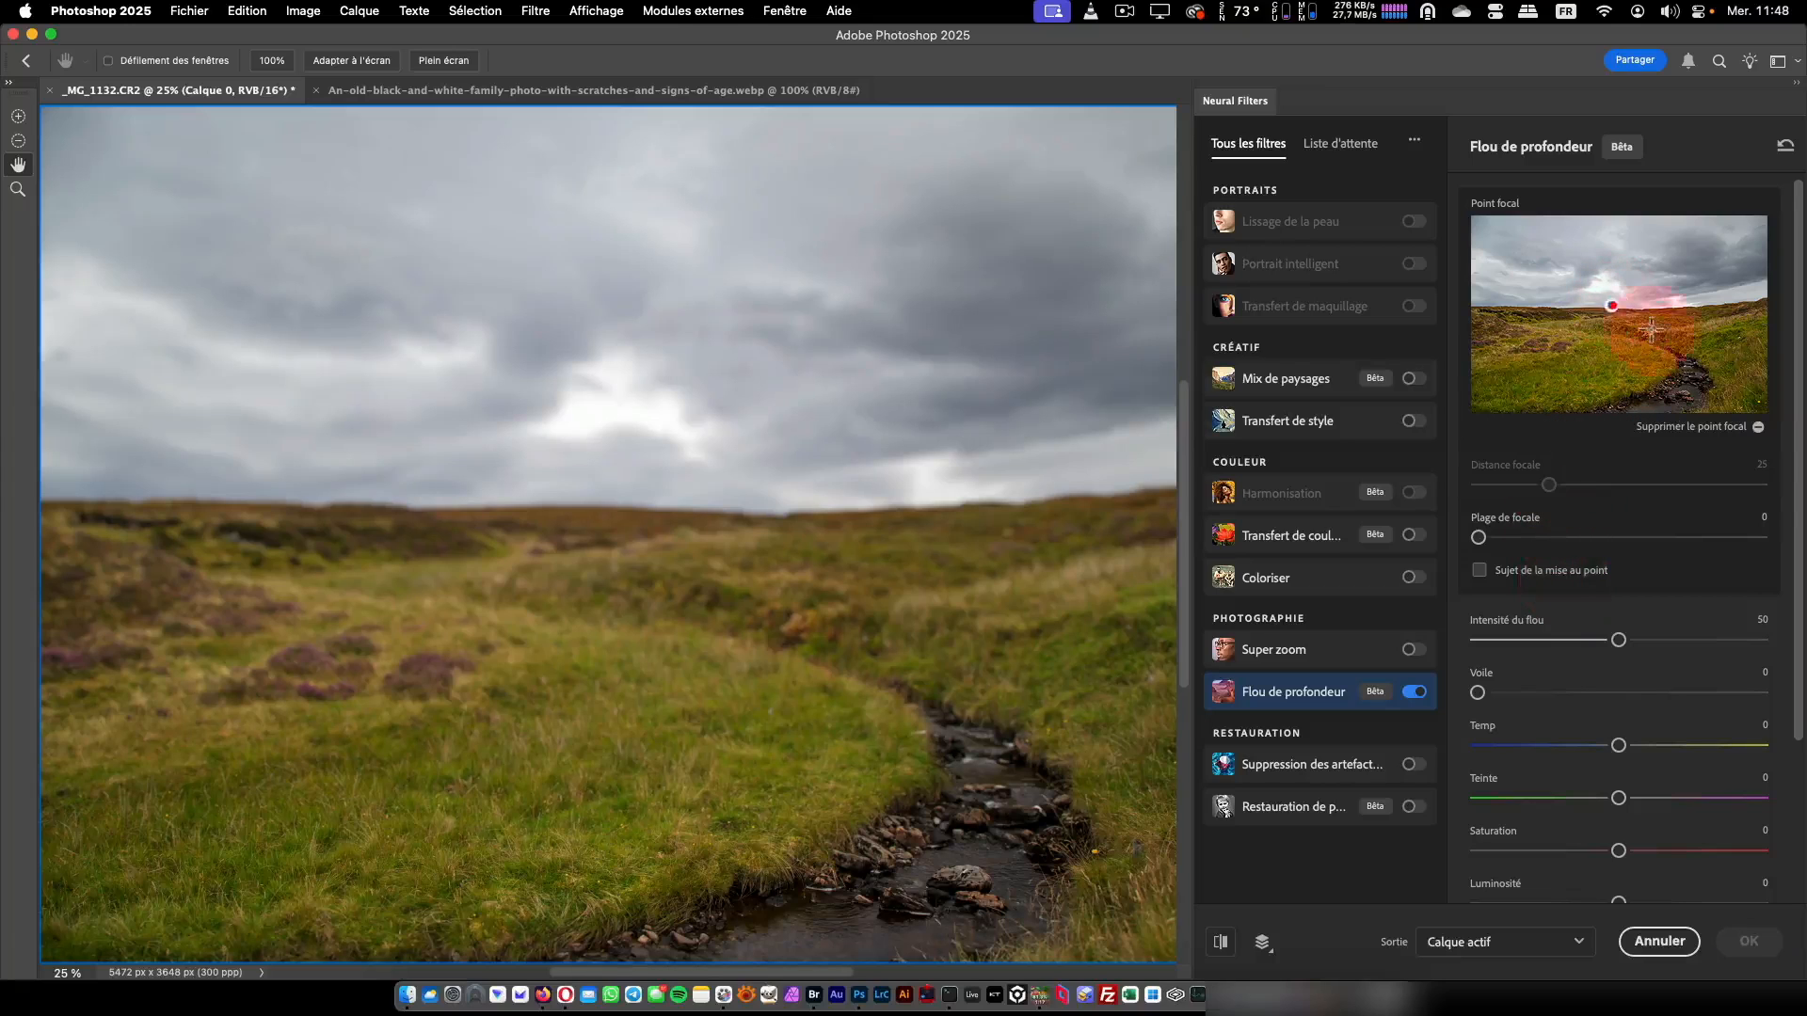
click(1701, 390)
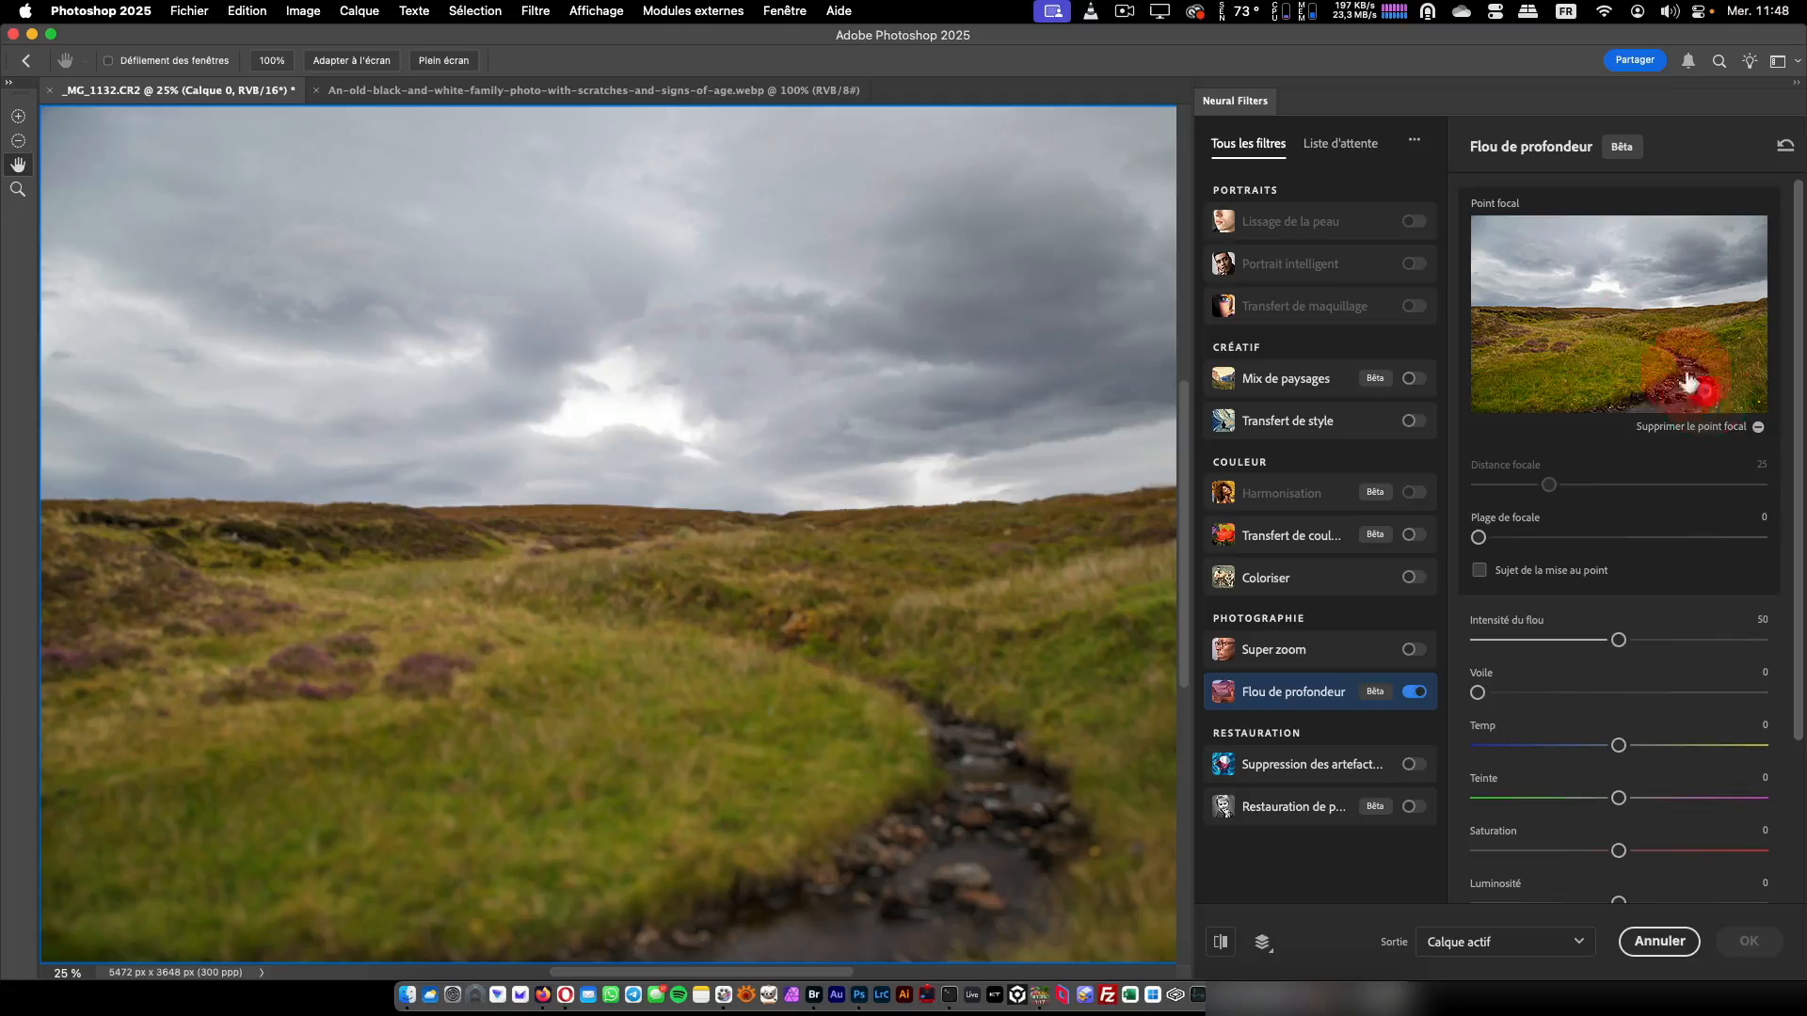
click(1616, 306)
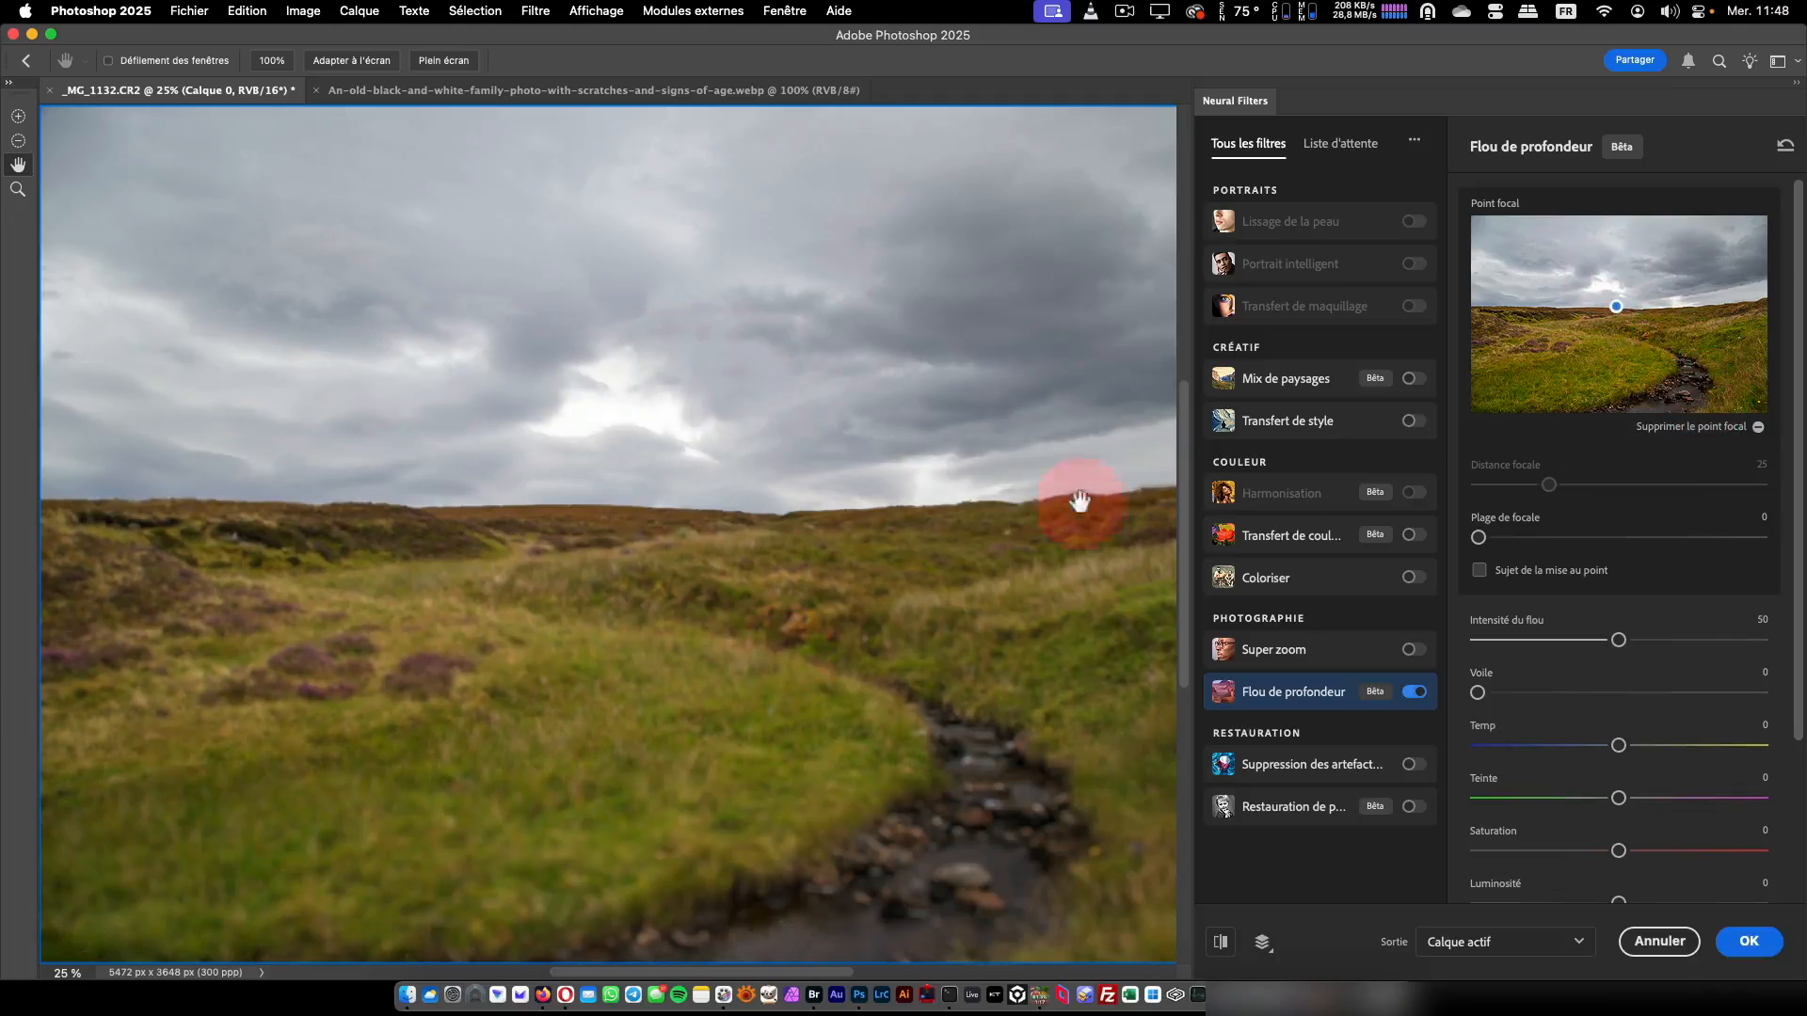
click(1604, 313)
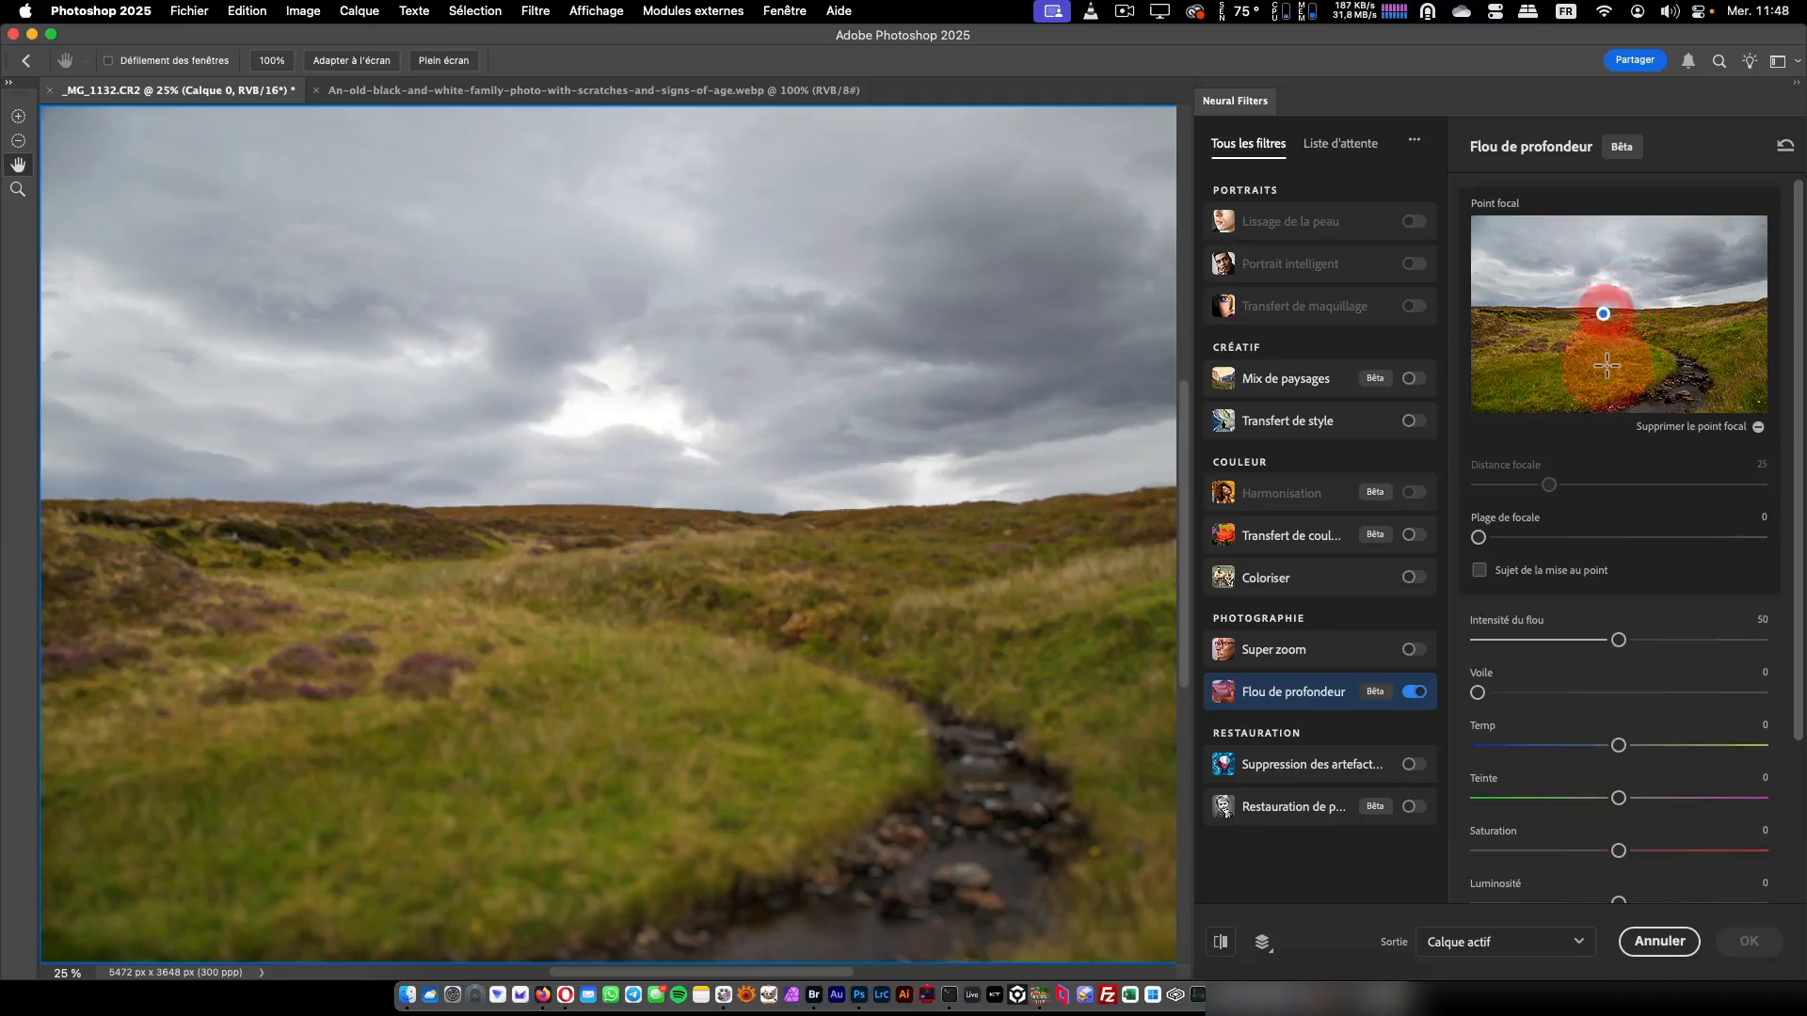
drag(1618, 640, 1735, 640)
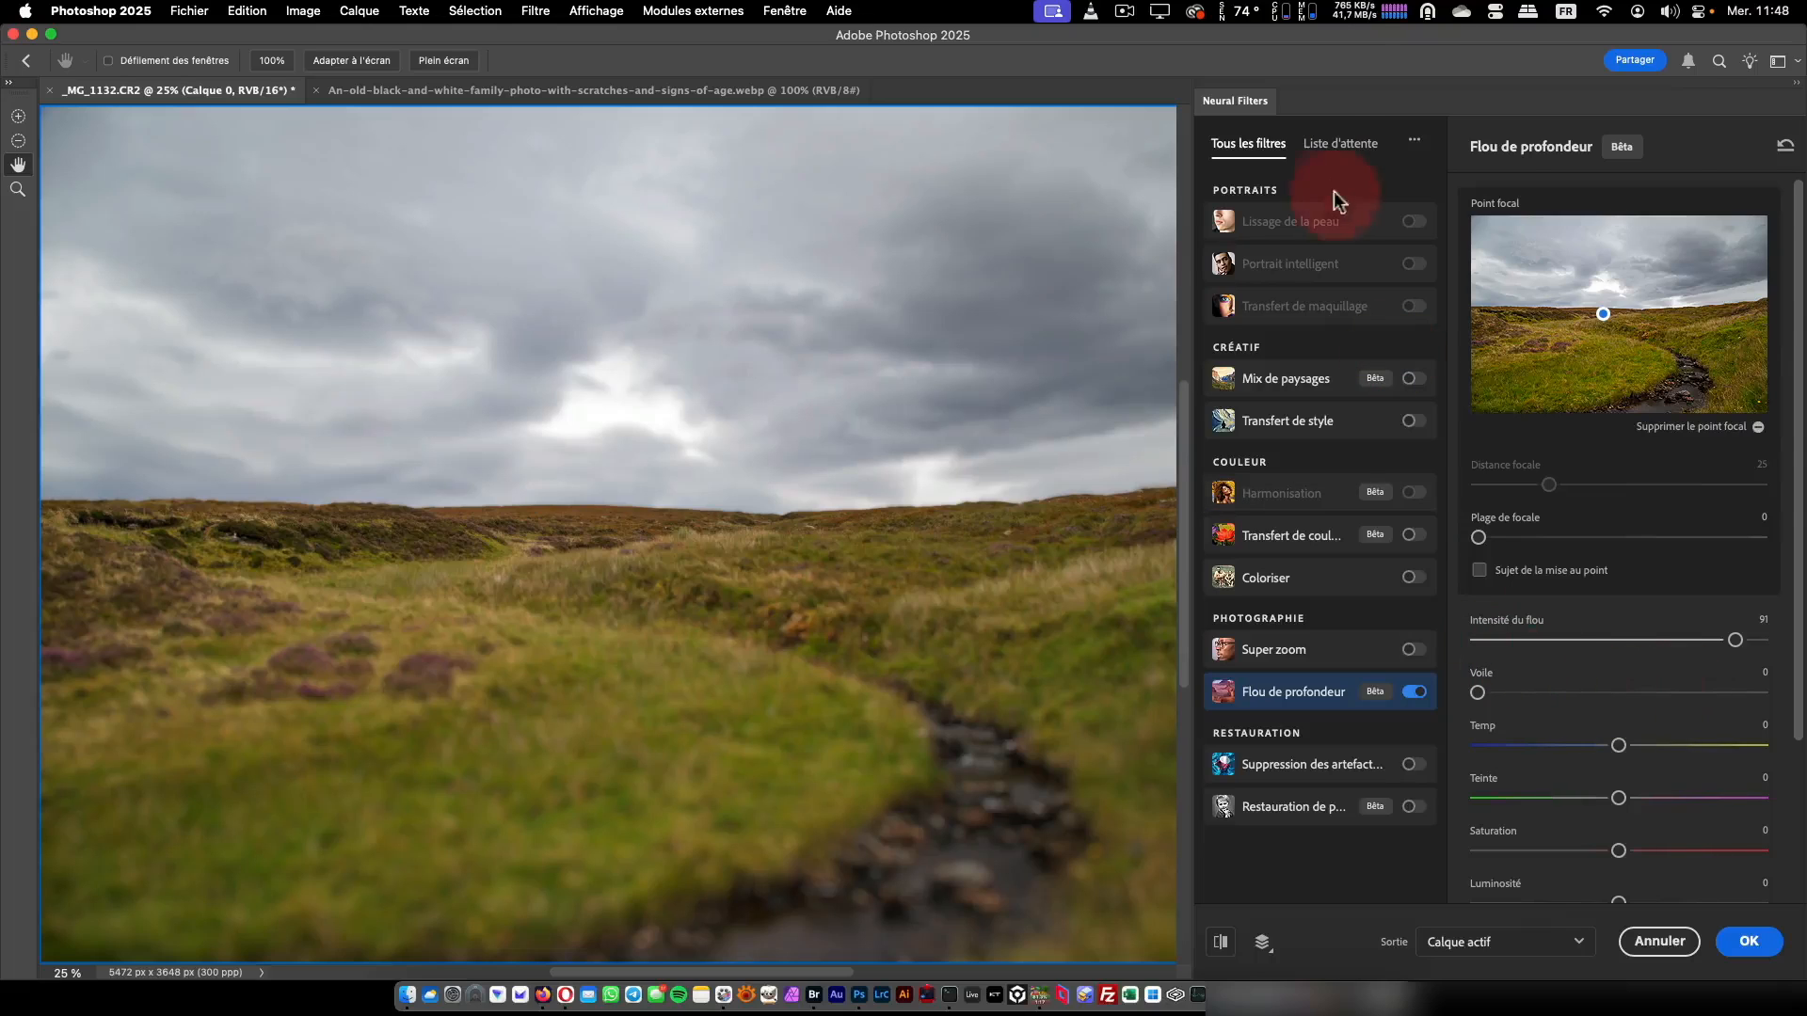
Examine the filters in the Liste d'attente: Générateur de portraits, Longue exposition de l'eau, Régénérateur d'ombres and Réduction du bruit
click(1337, 146)
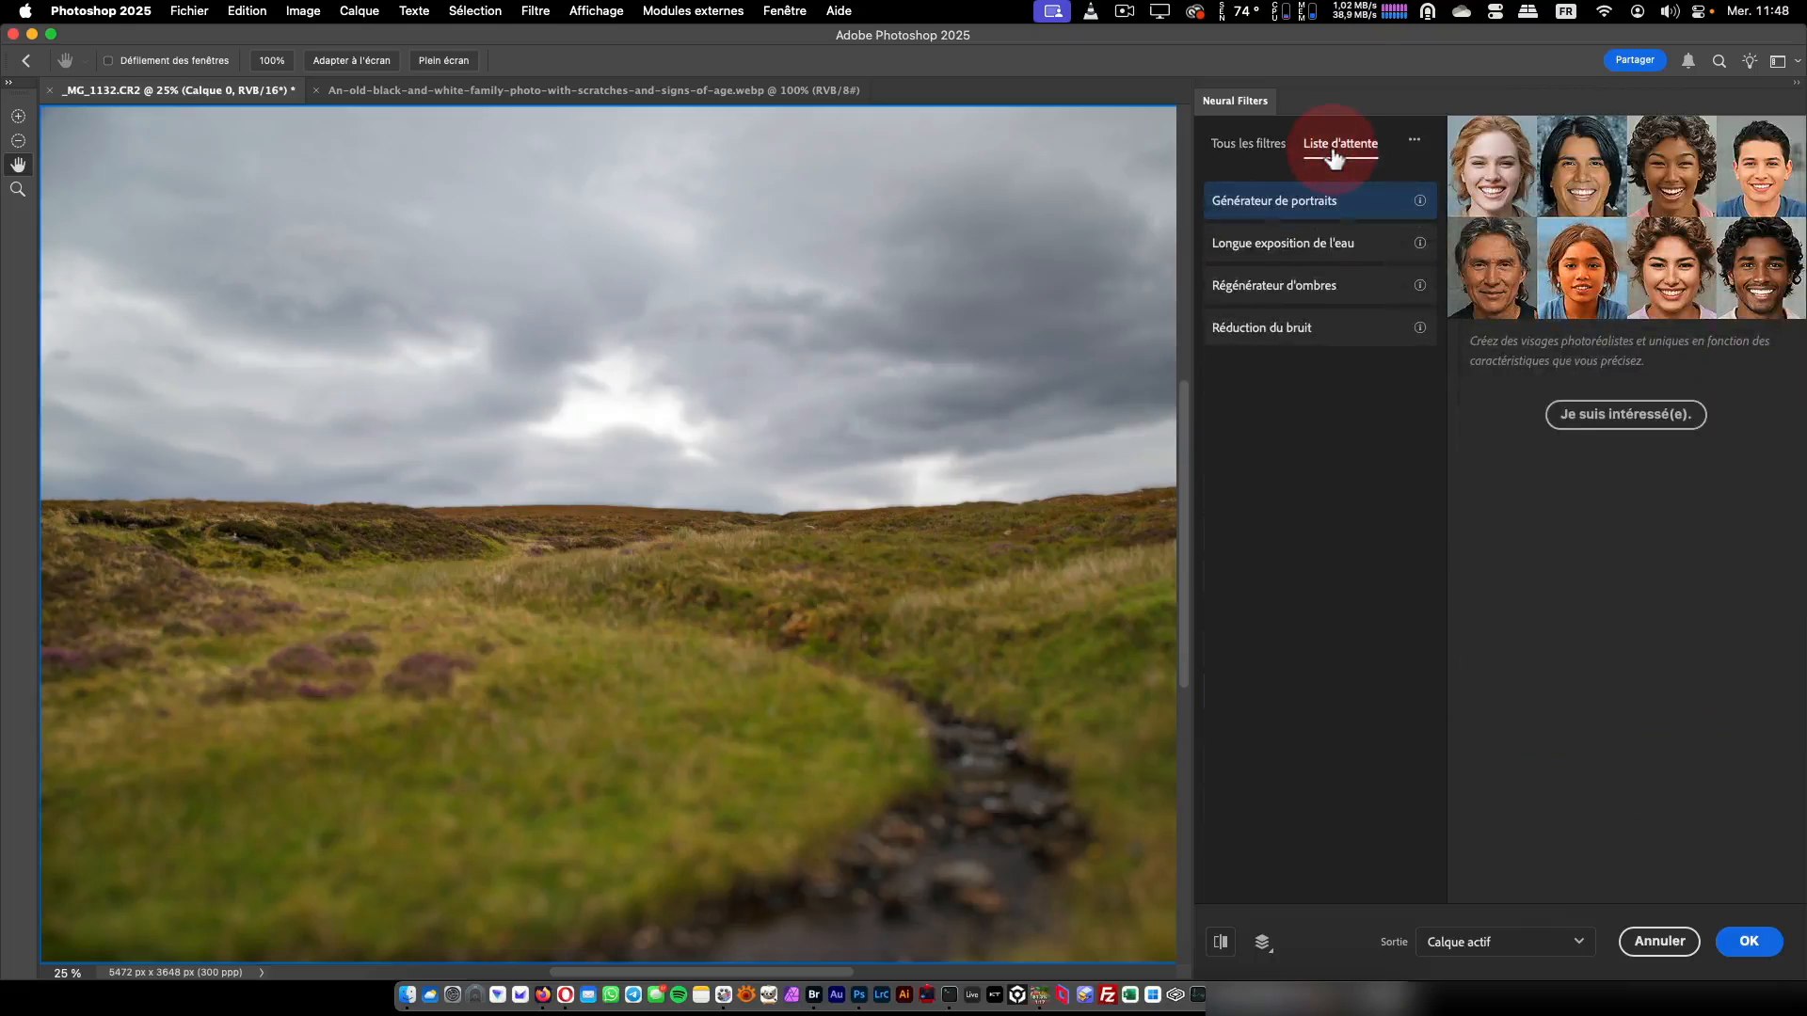
click(1330, 245)
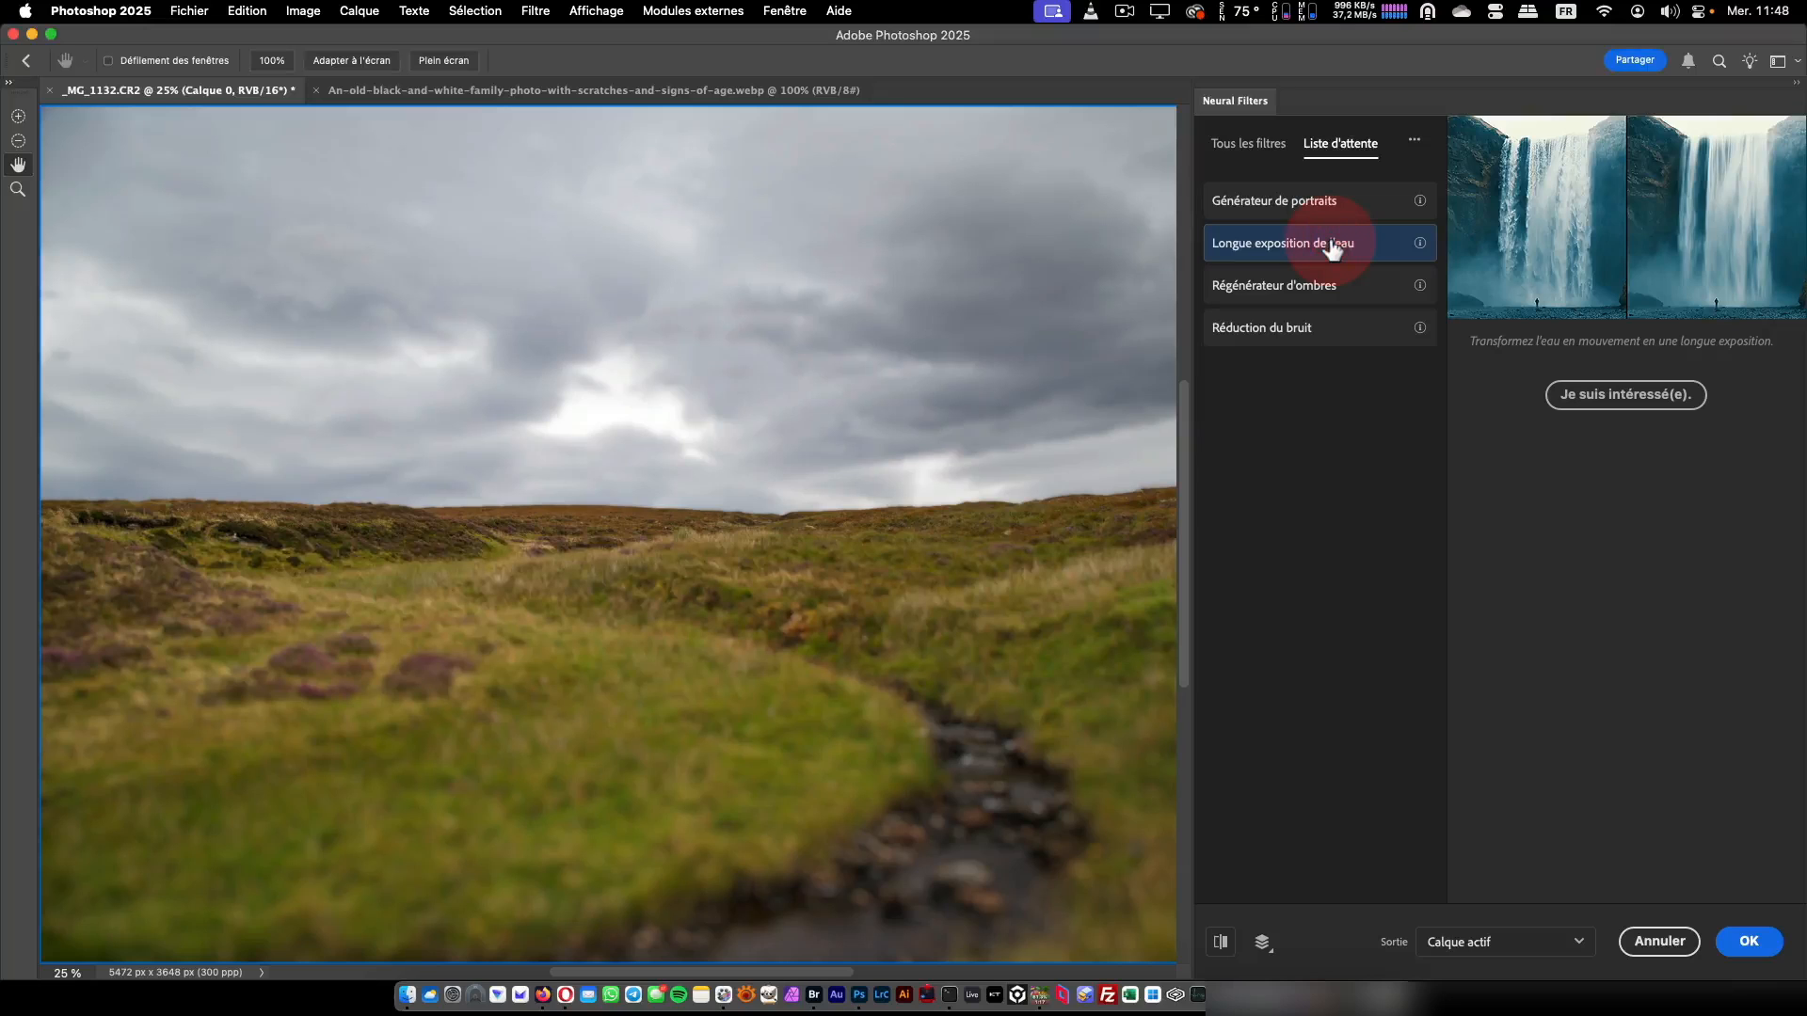
click(1317, 287)
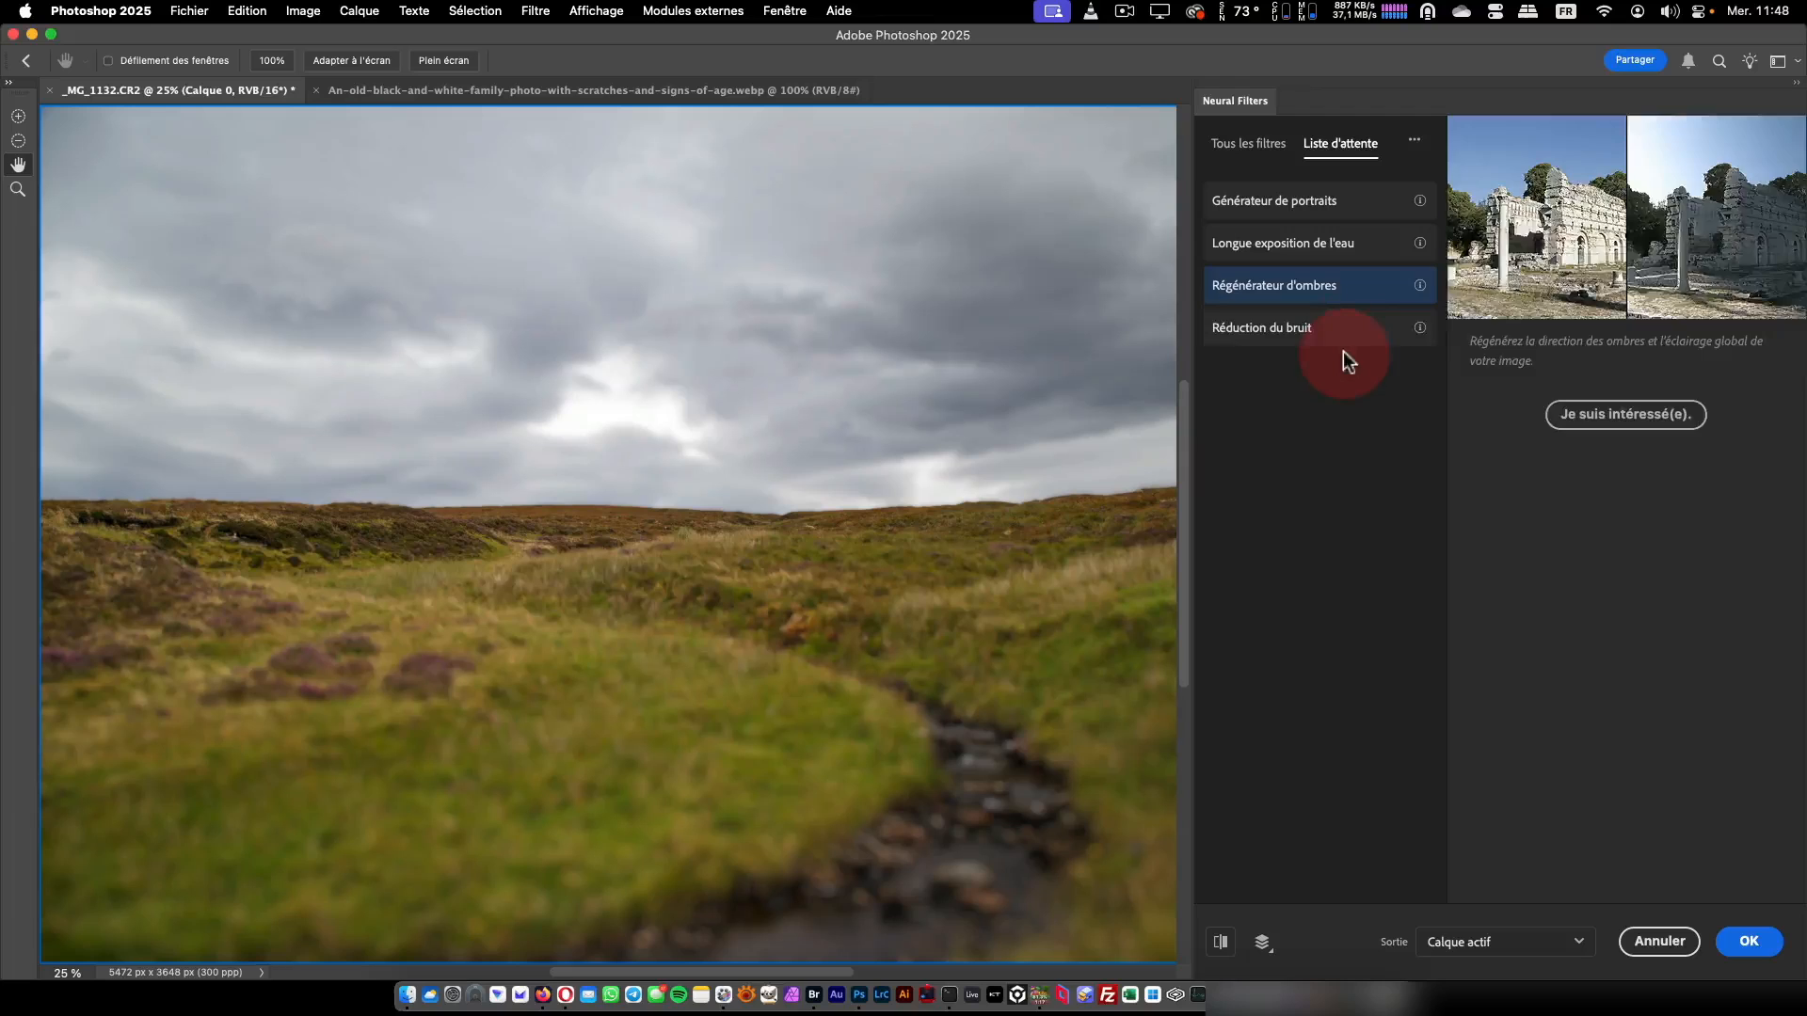
click(1343, 350)
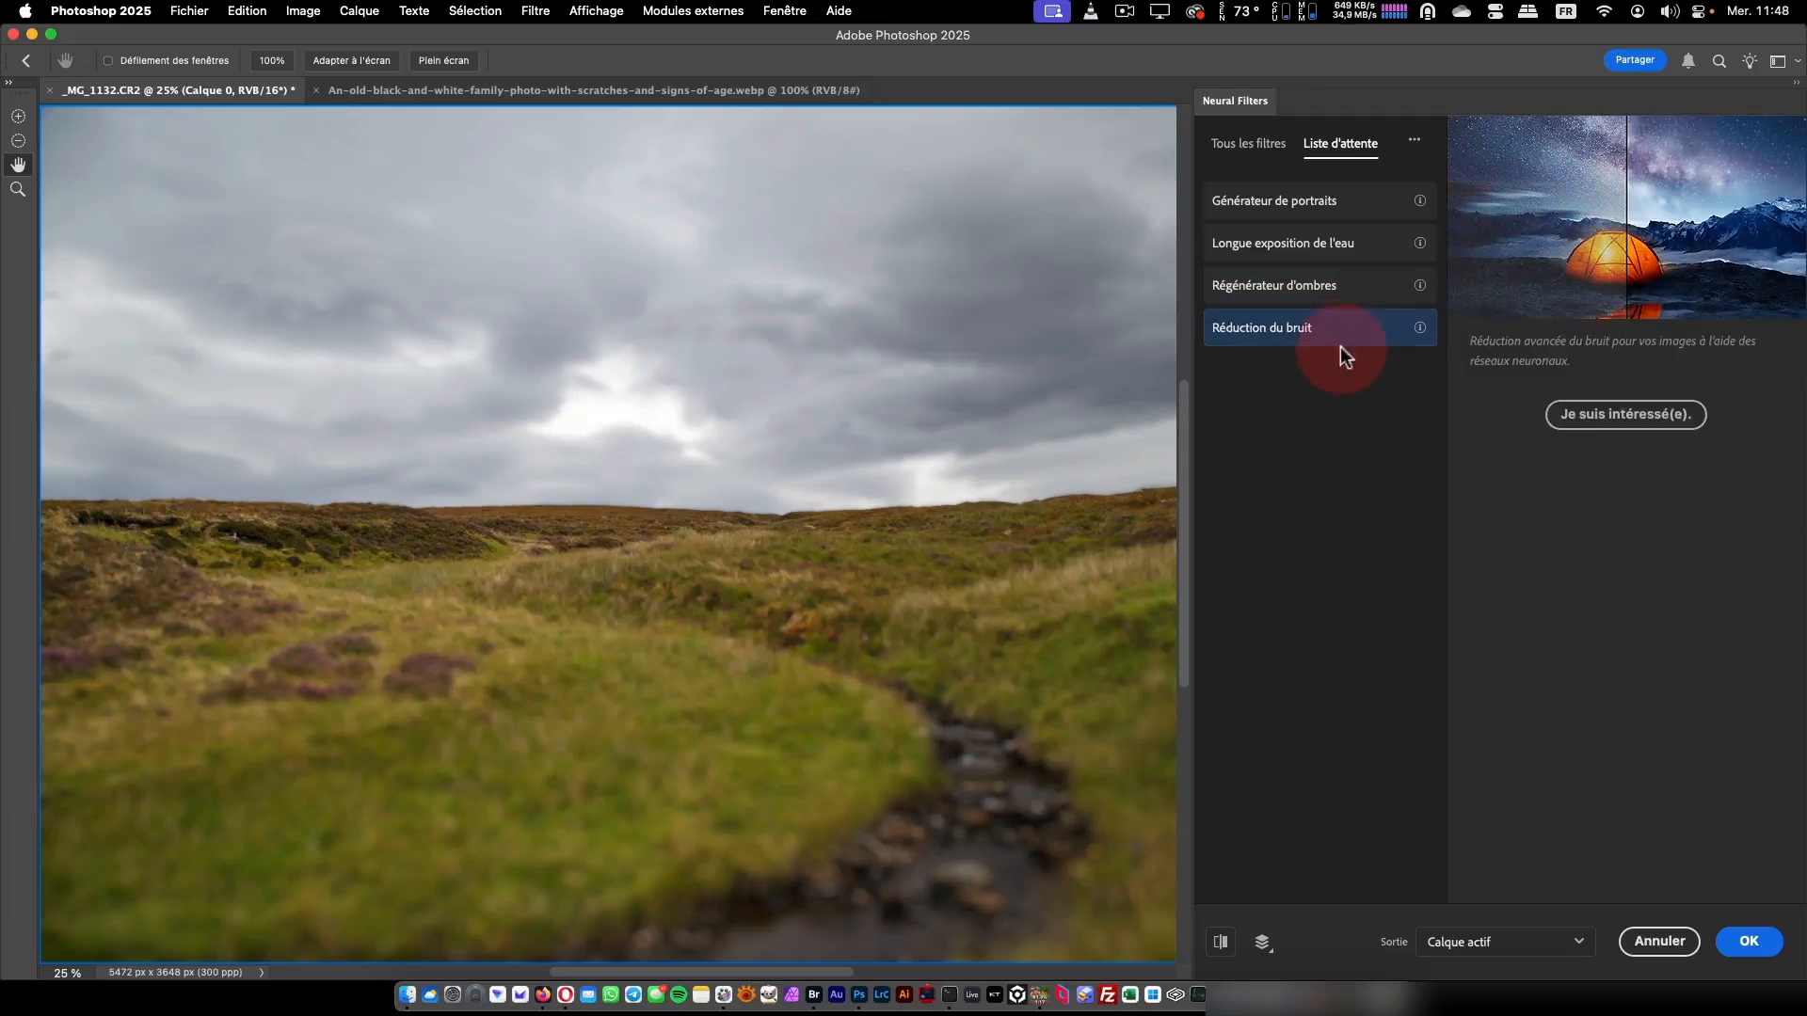
Examine the available Sortie destinations and the options for displaying all layers or only the selected layer
click(1480, 952)
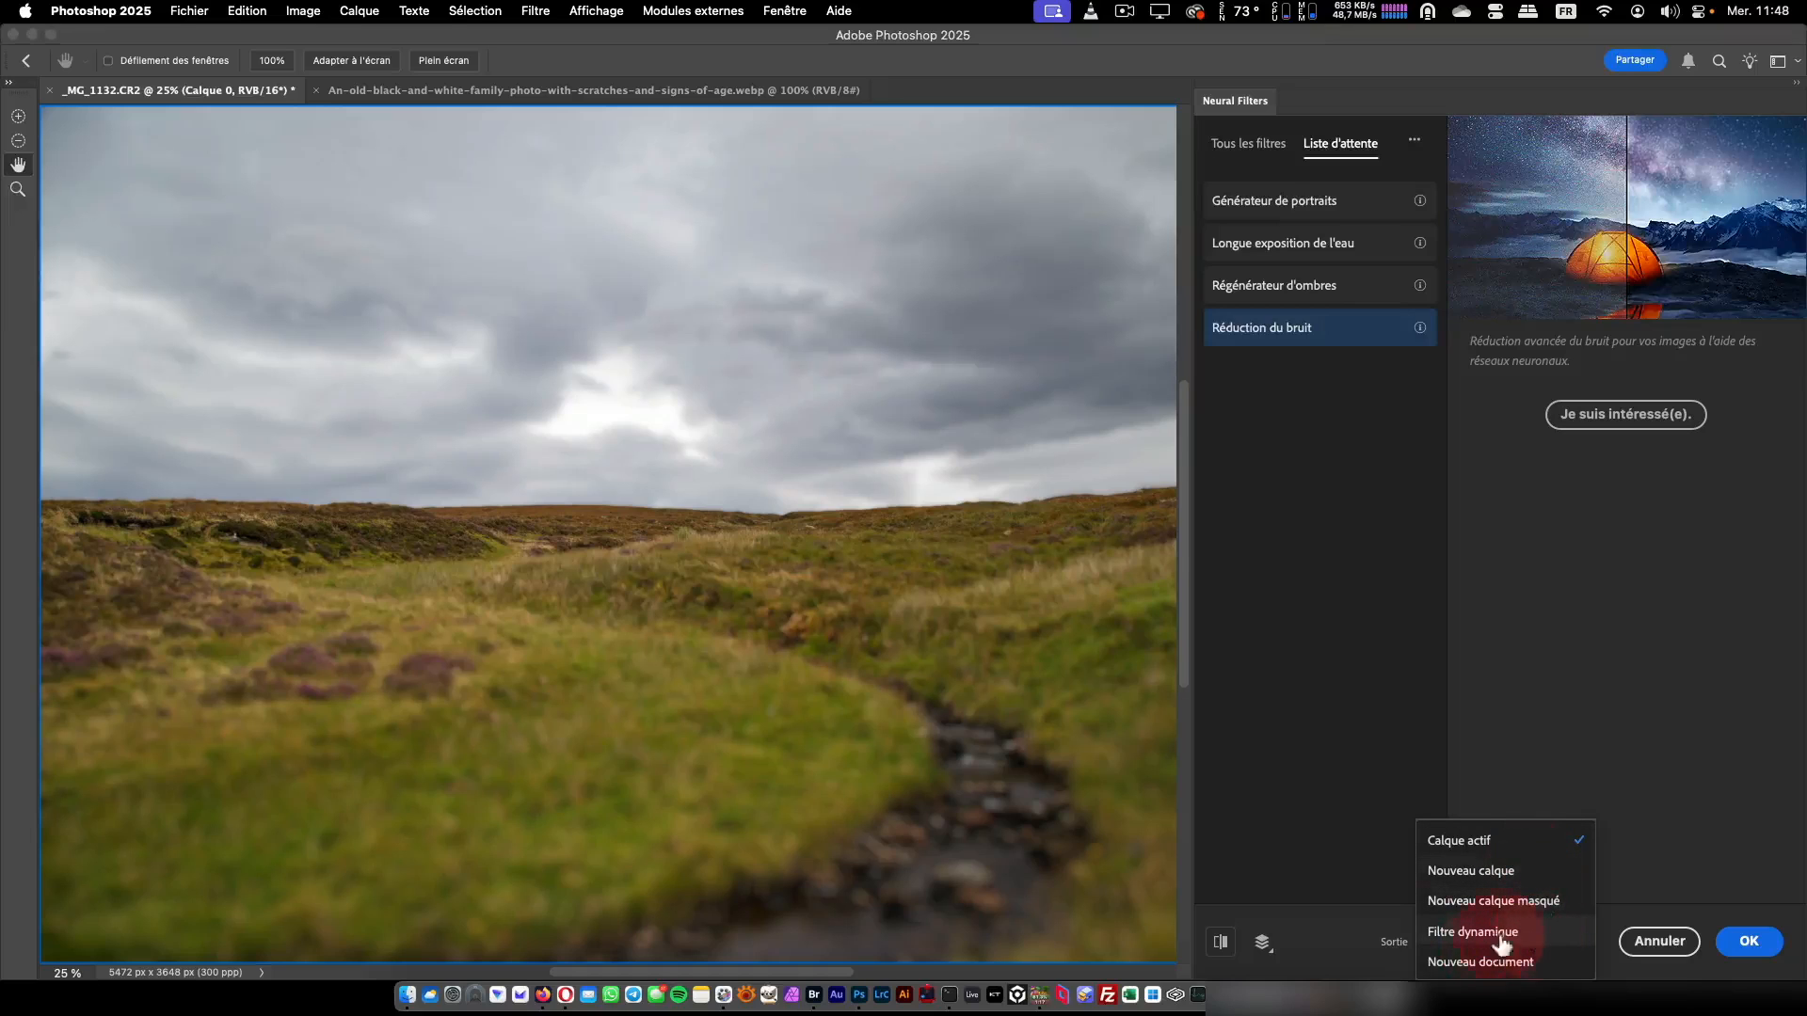
click(1346, 932)
click(1262, 942)
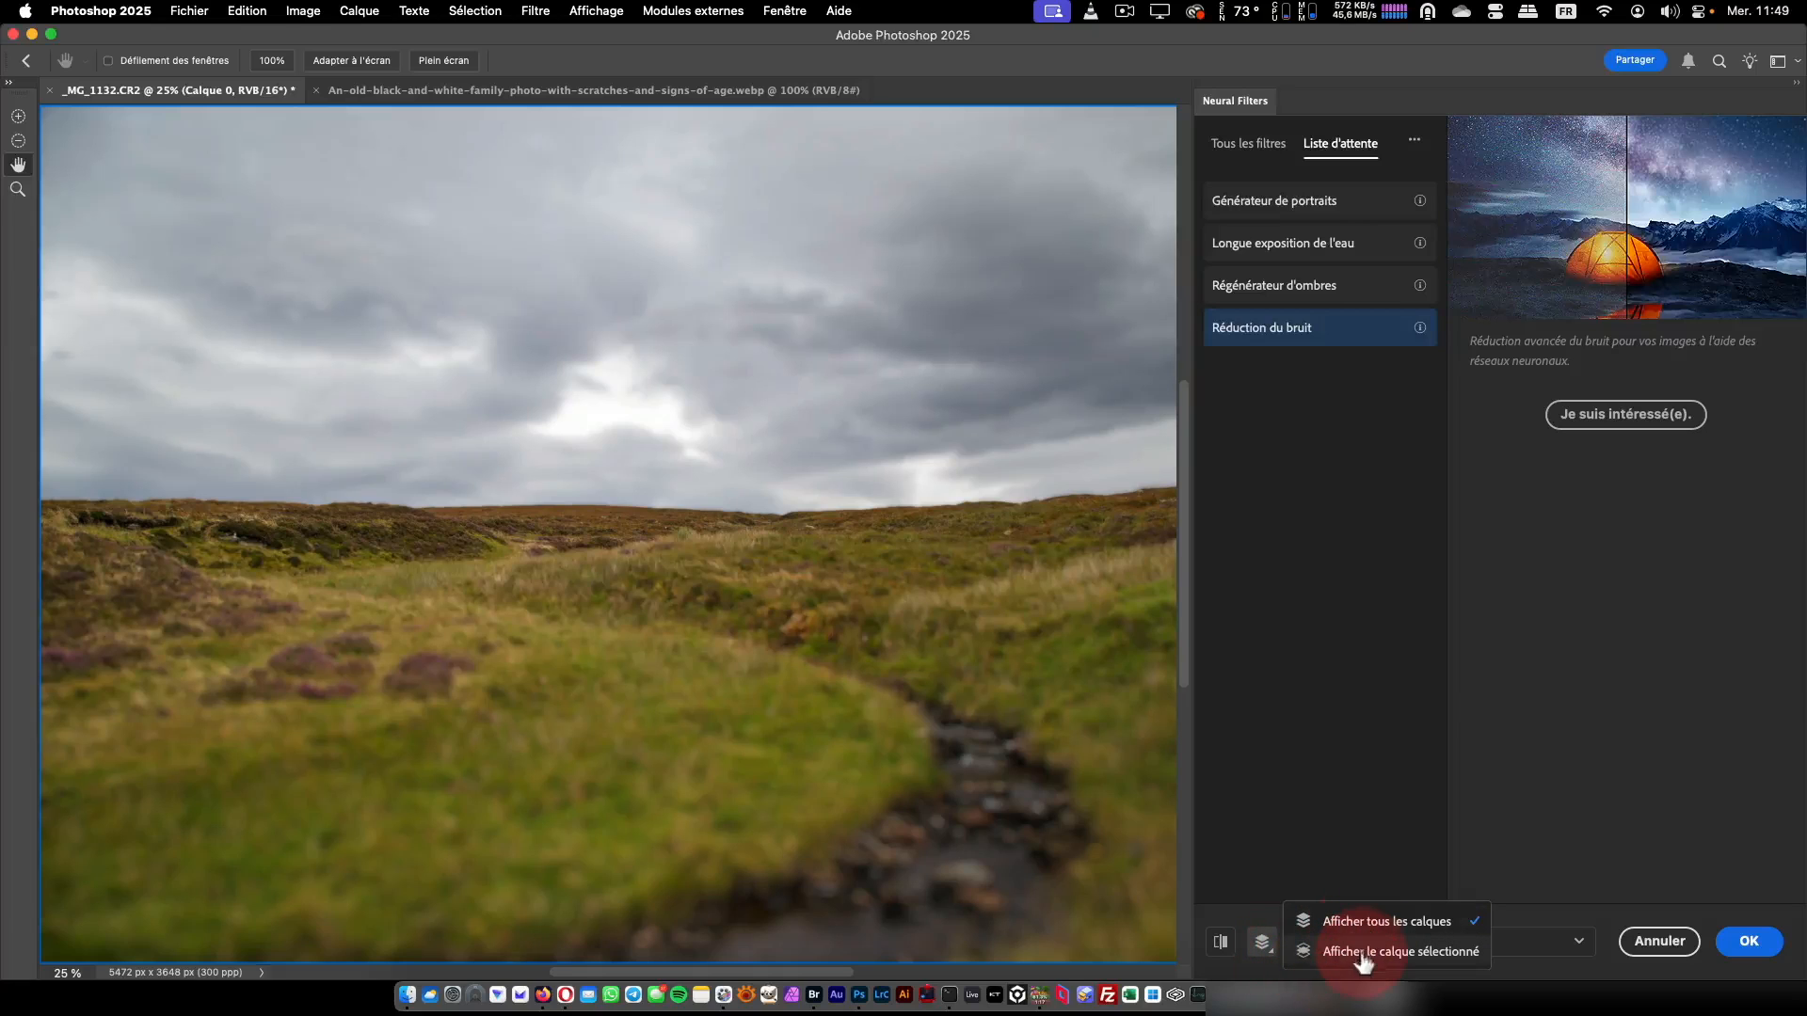
Compare the blurred landscape with the original image, and return to the list of all filters
click(1223, 951)
click(1223, 949)
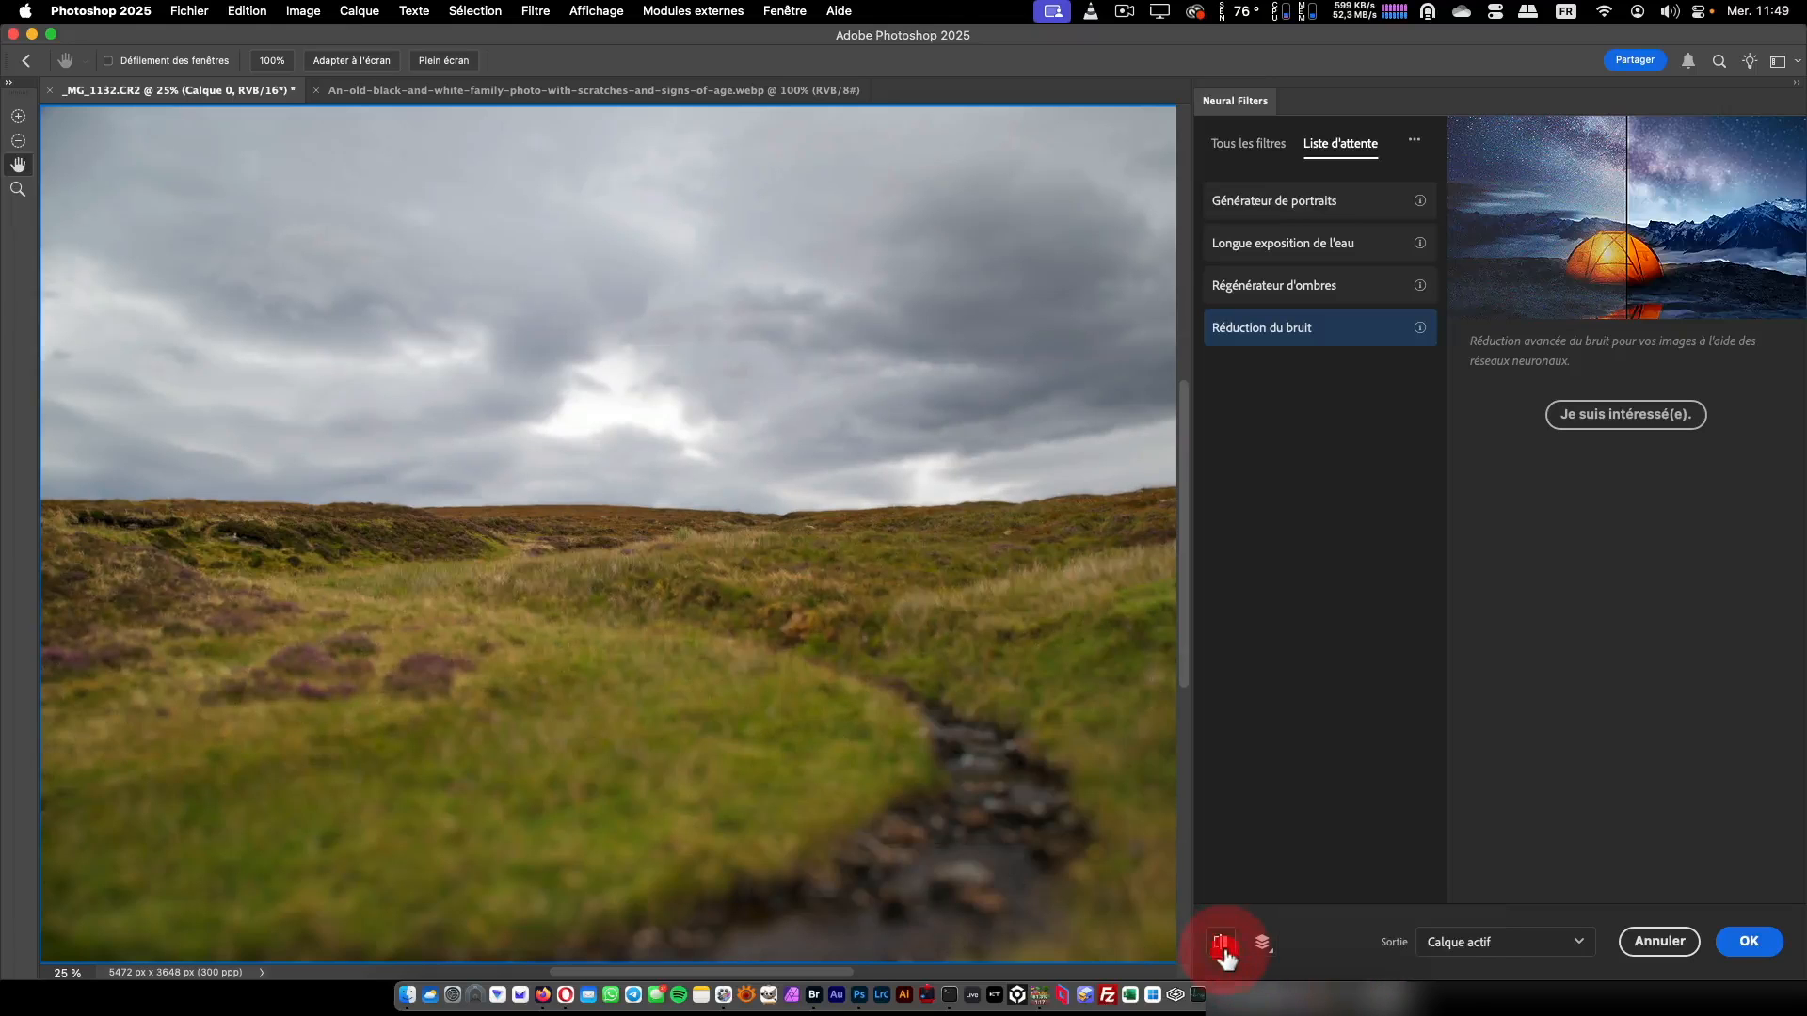
click(1223, 951)
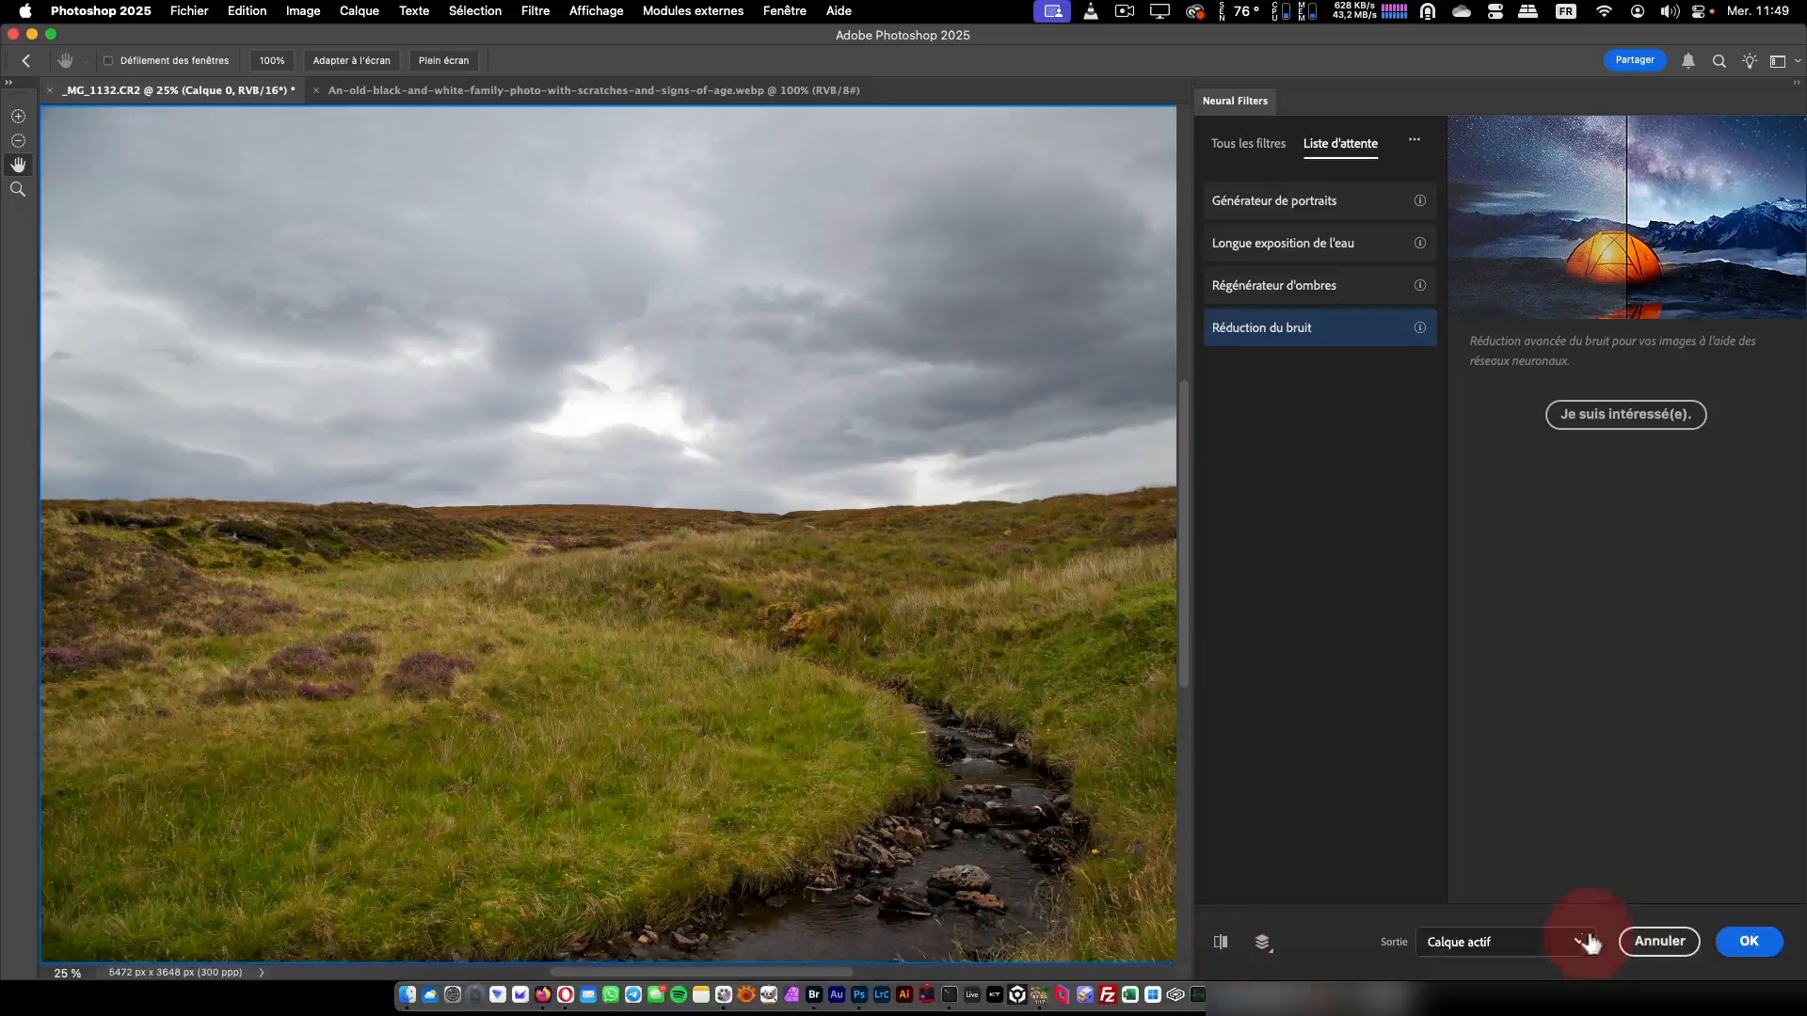
click(1264, 150)
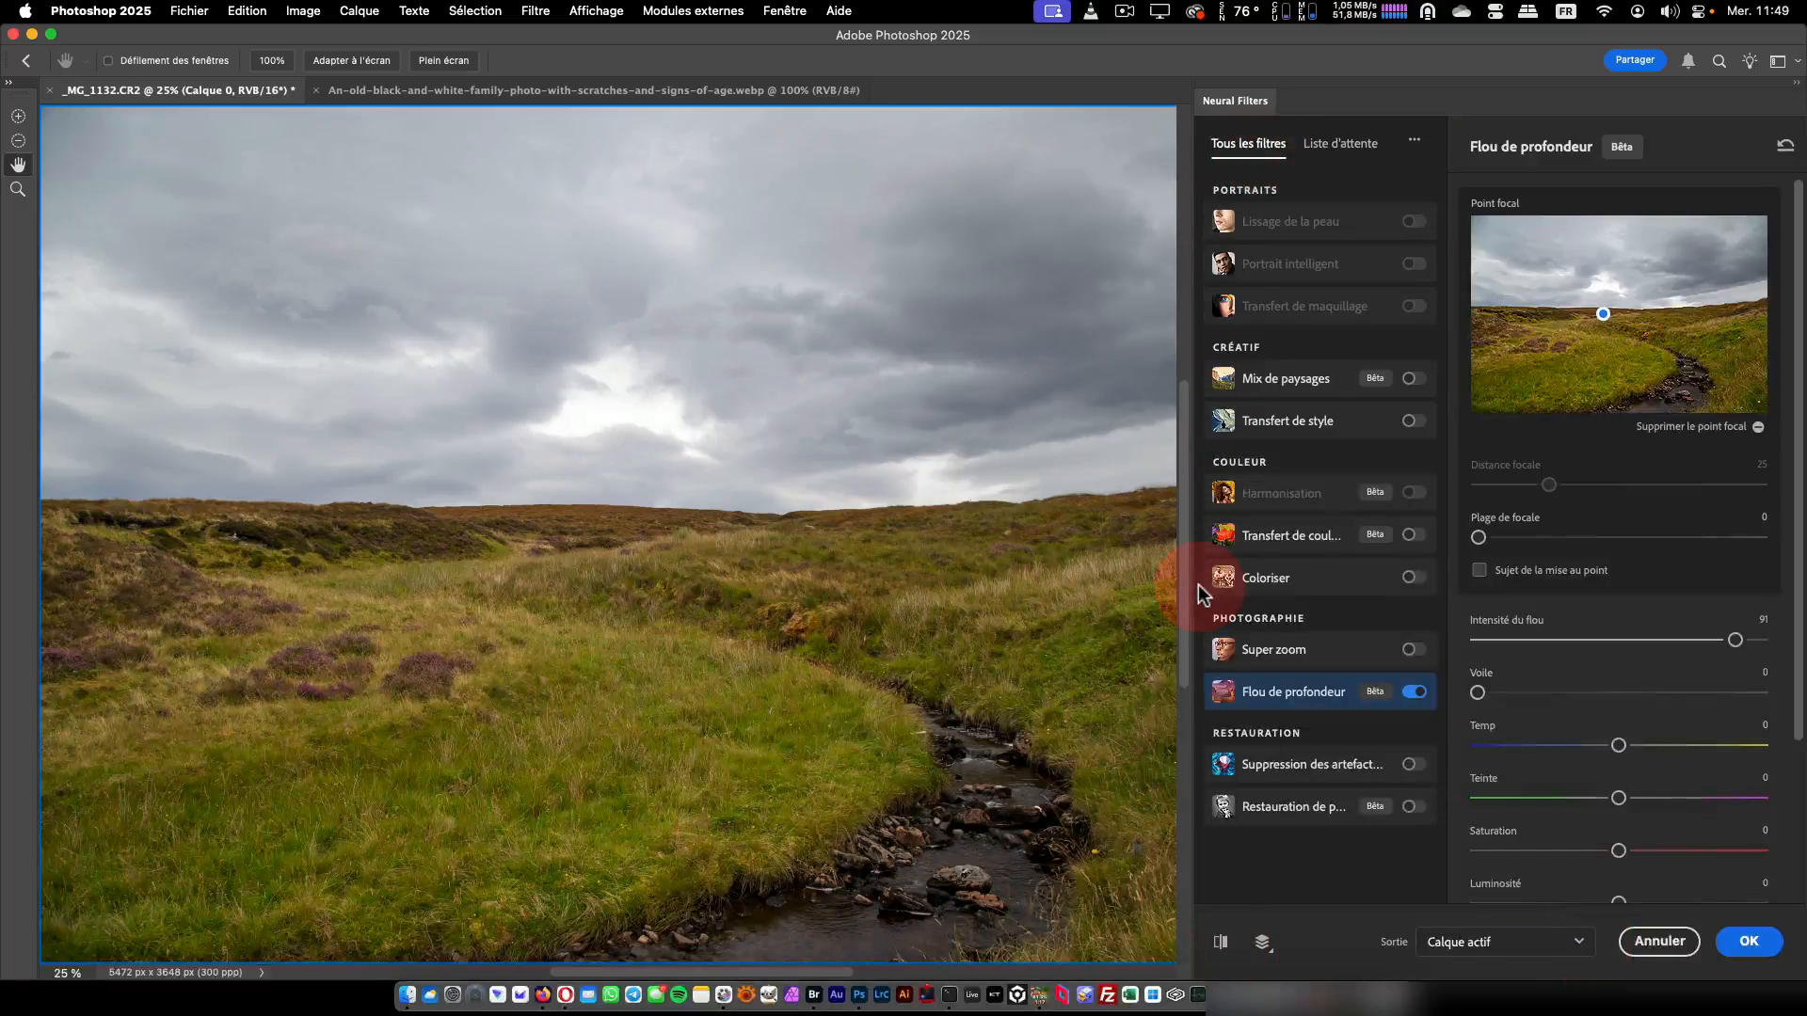